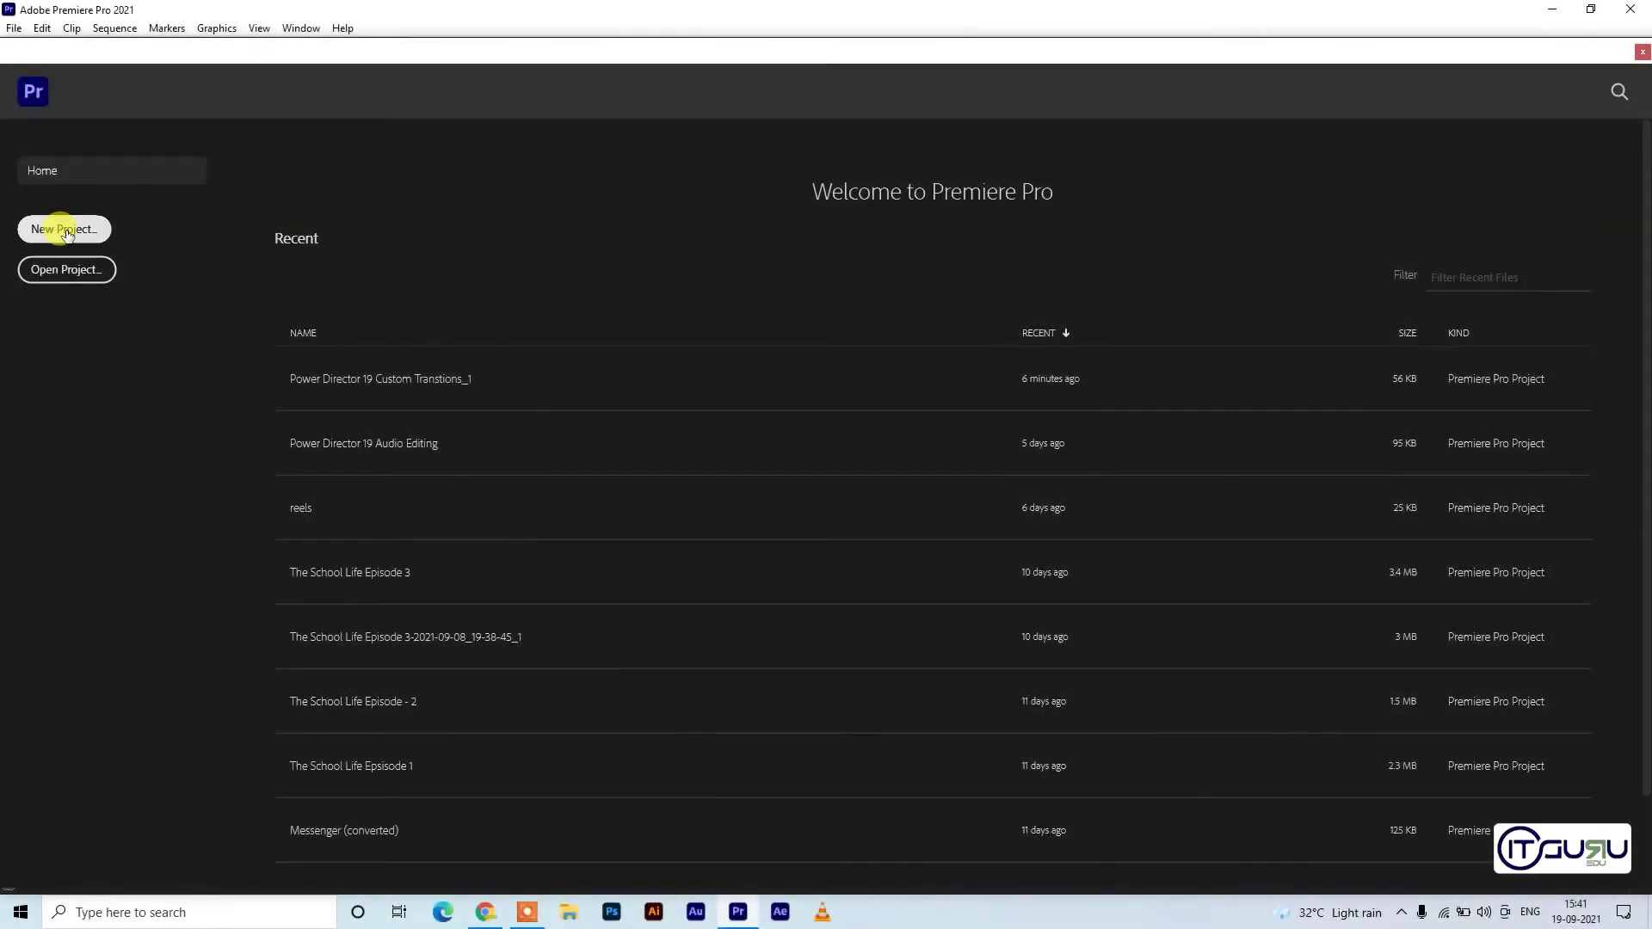
# Create a new Premiere project named 'Slide Transitioni'
pyautogui.click(65, 231)
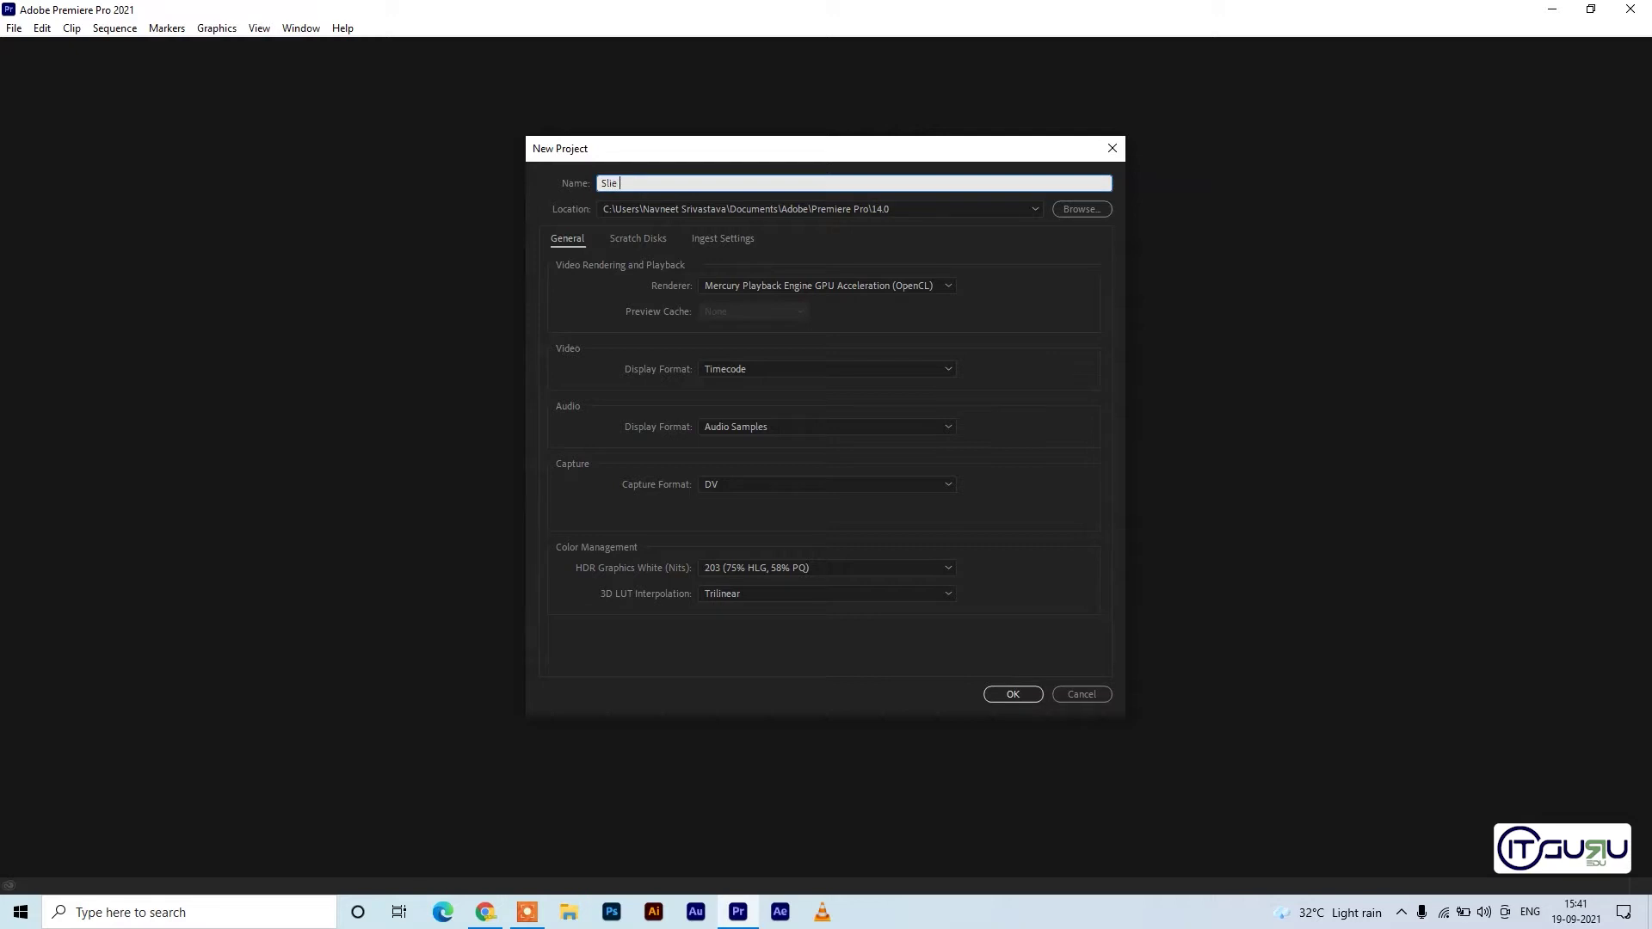
pyautogui.press('BackSpace')
pyautogui.write('de Tra')
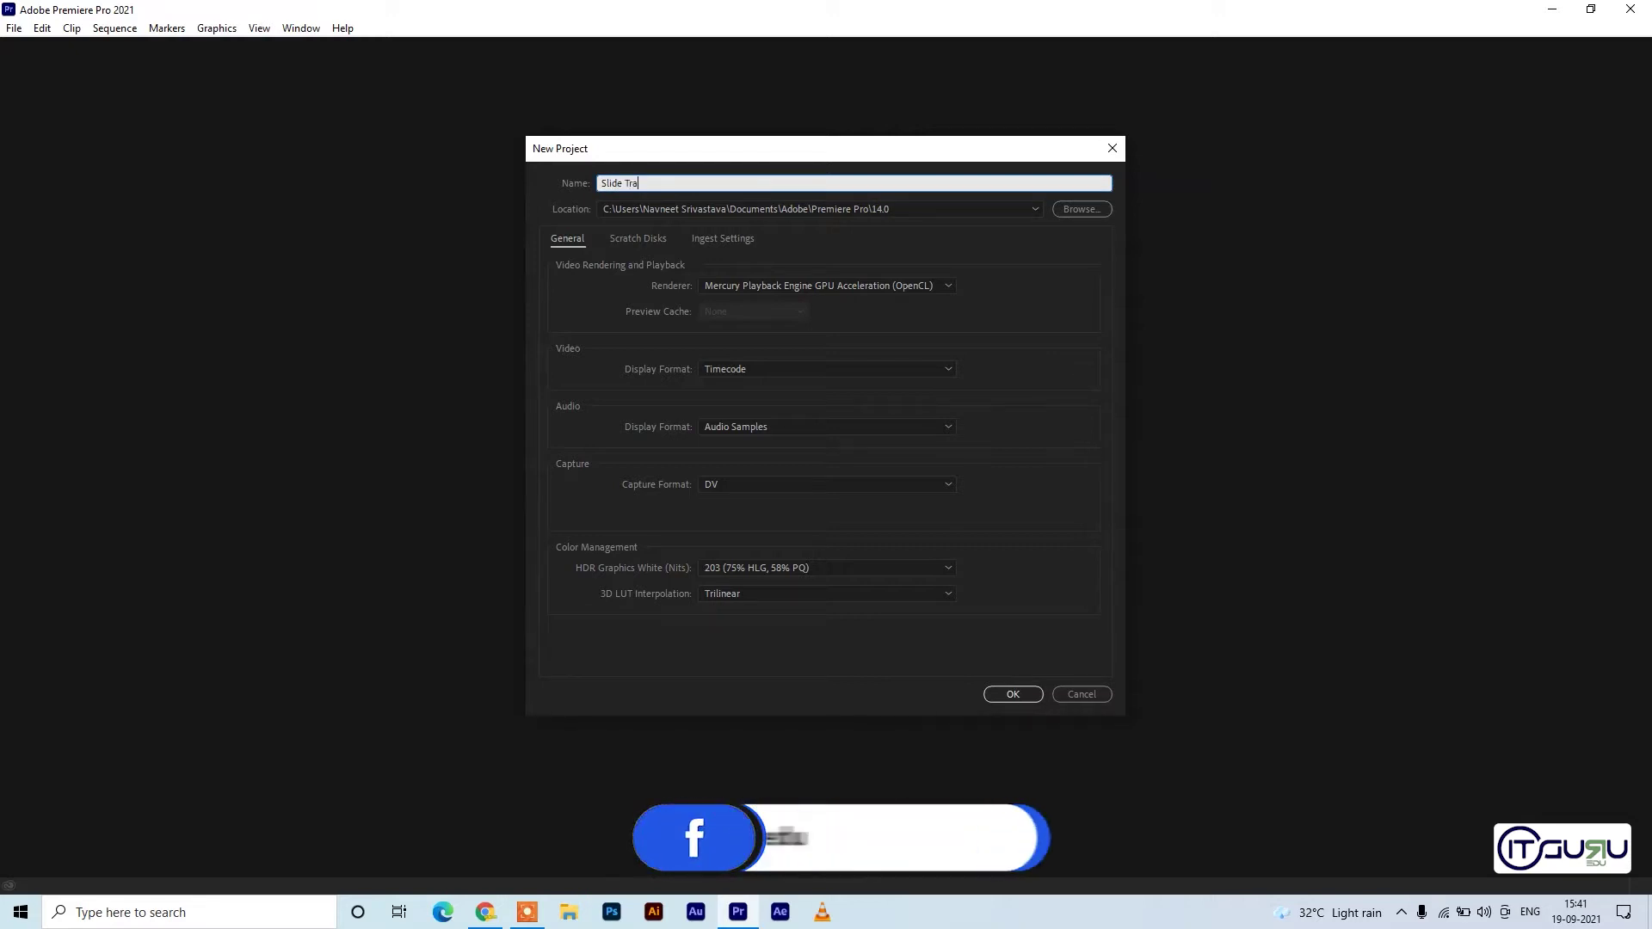
pyautogui.write('nsitioni')
pyautogui.press('Return')
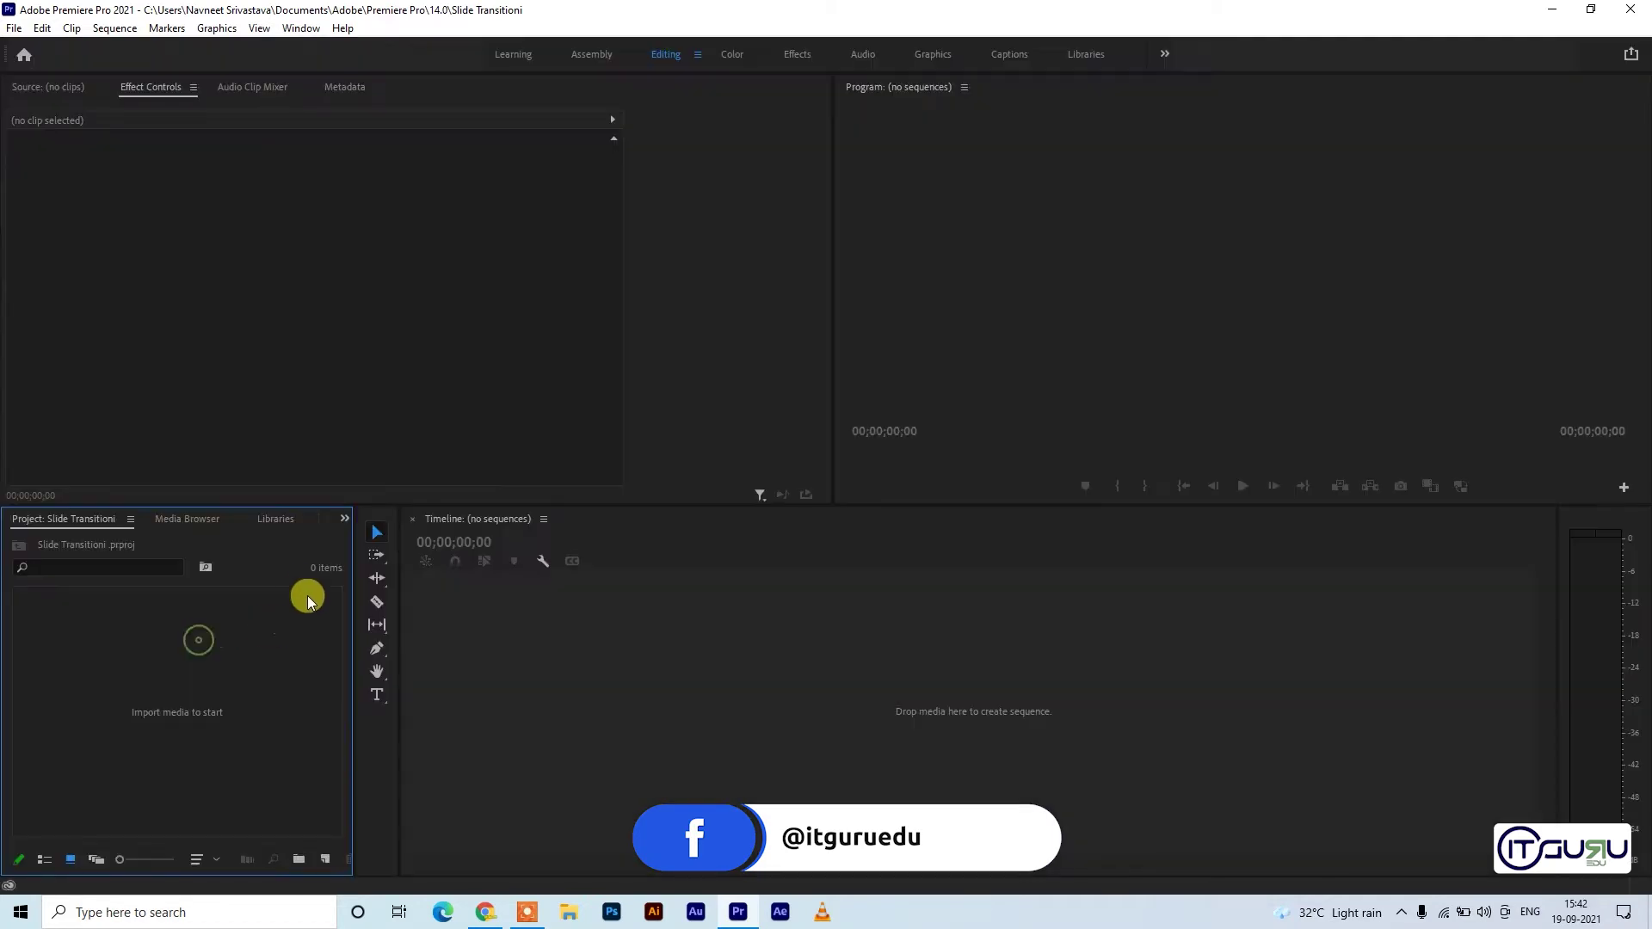
pyautogui.doubleClick(234, 652)
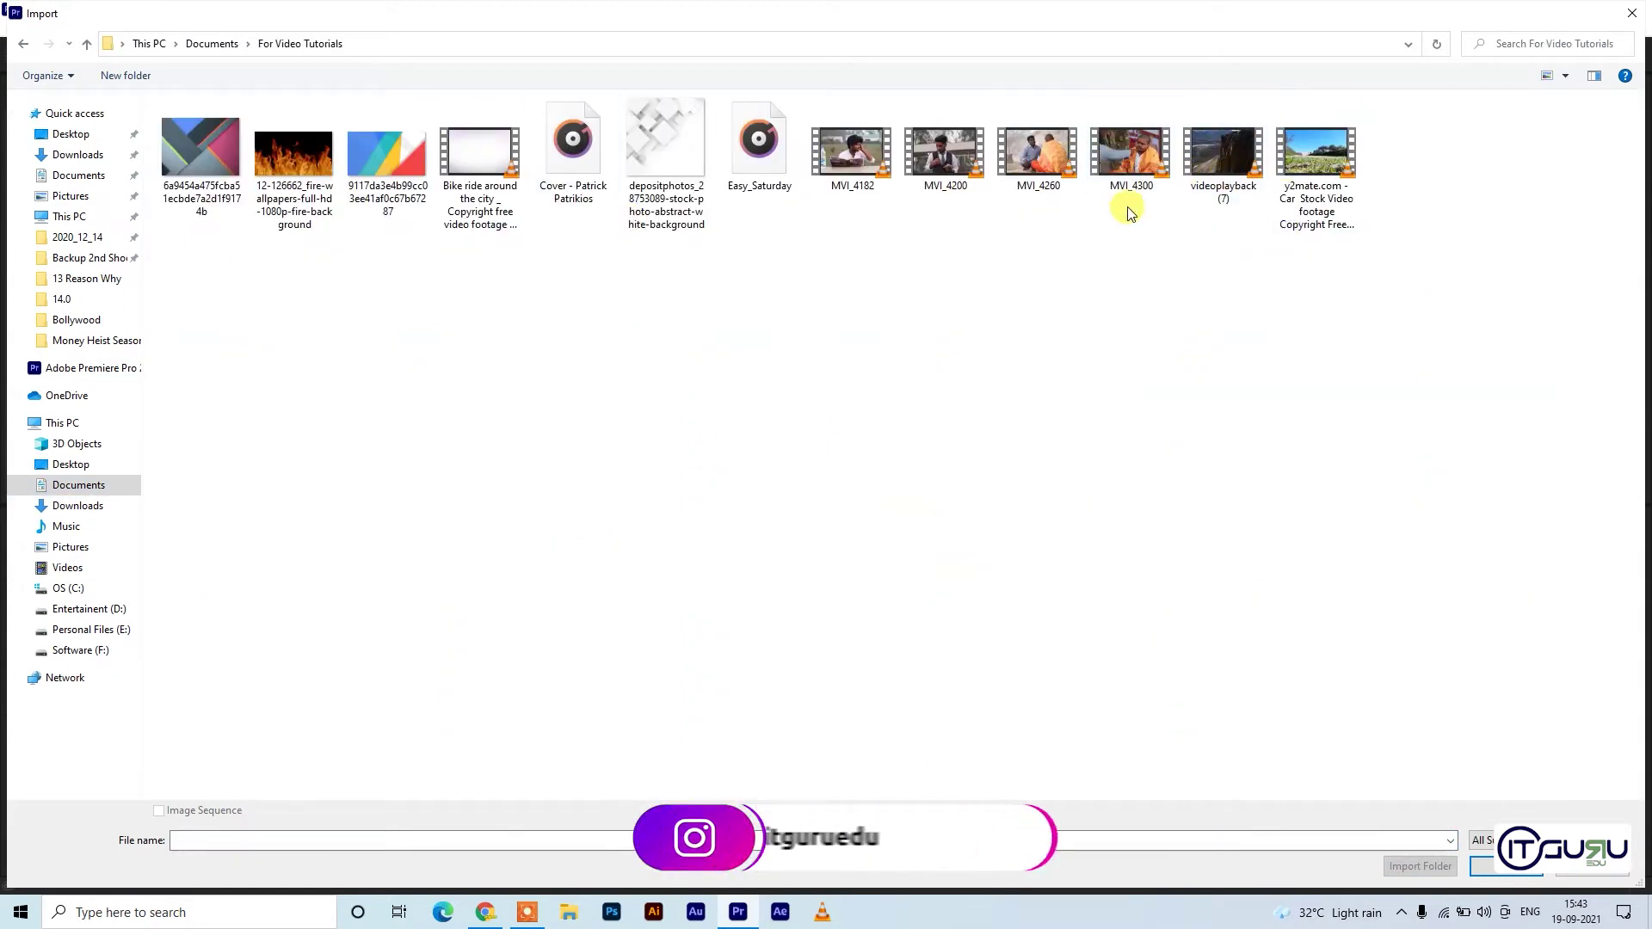
# Import MVI_4200, MVI_4260, MVI_4300, videoplayback (7) and the car stock-footage clip
pyautogui.click(945, 153)
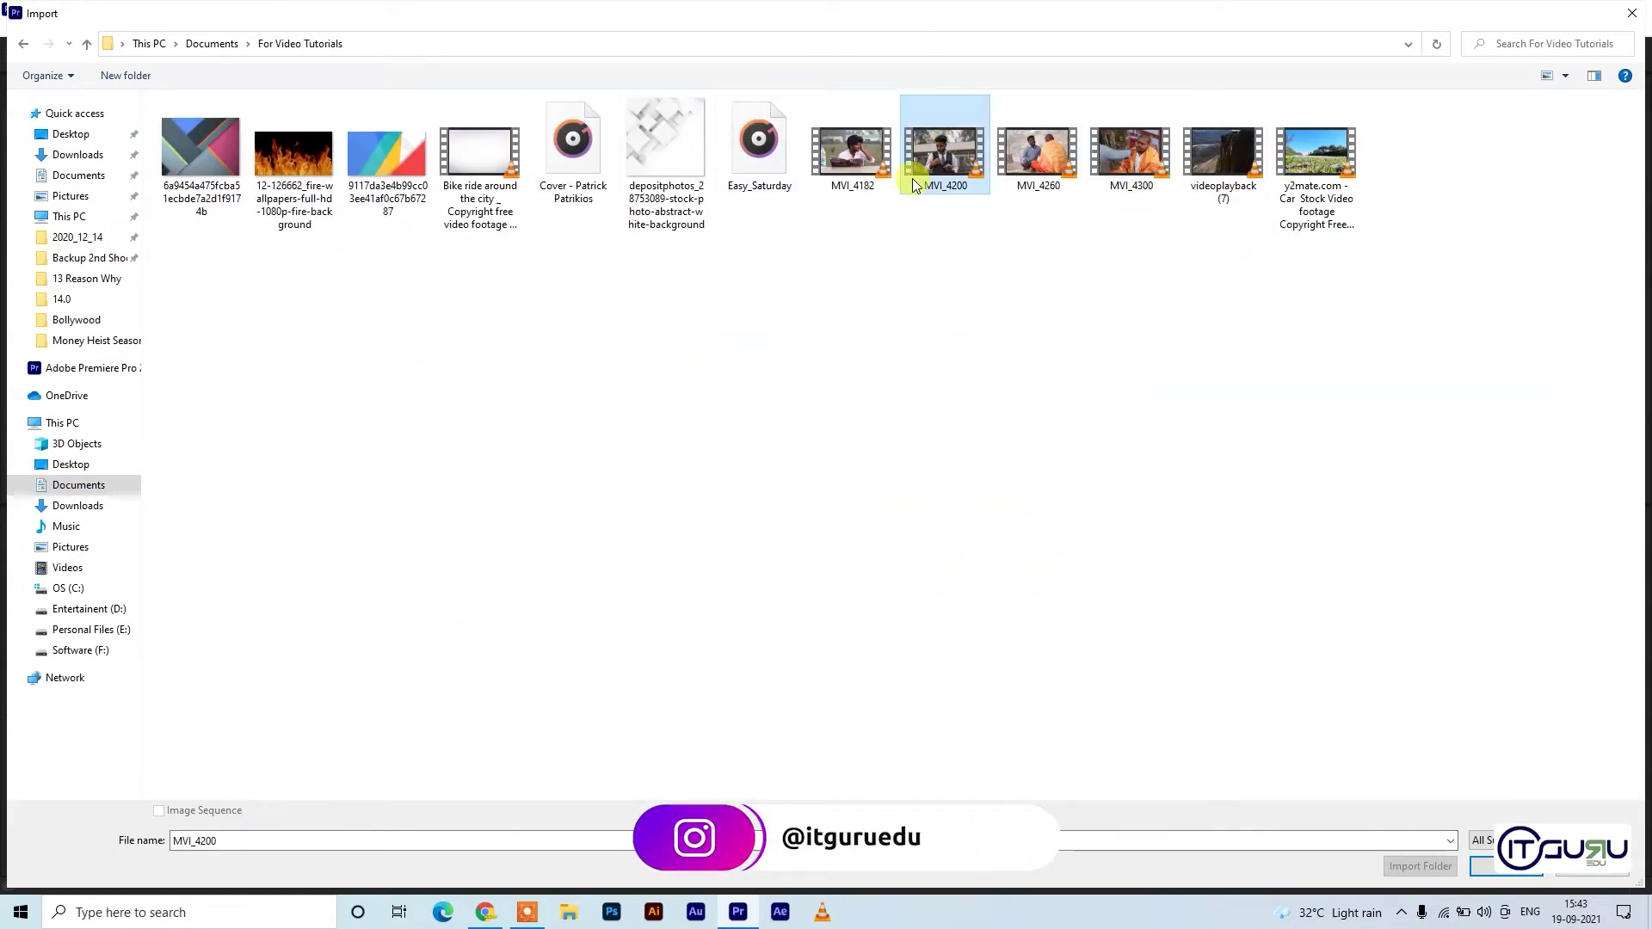
pyautogui.keyDown('ctrl'); pyautogui.click(878, 163); pyautogui.keyUp('ctrl')
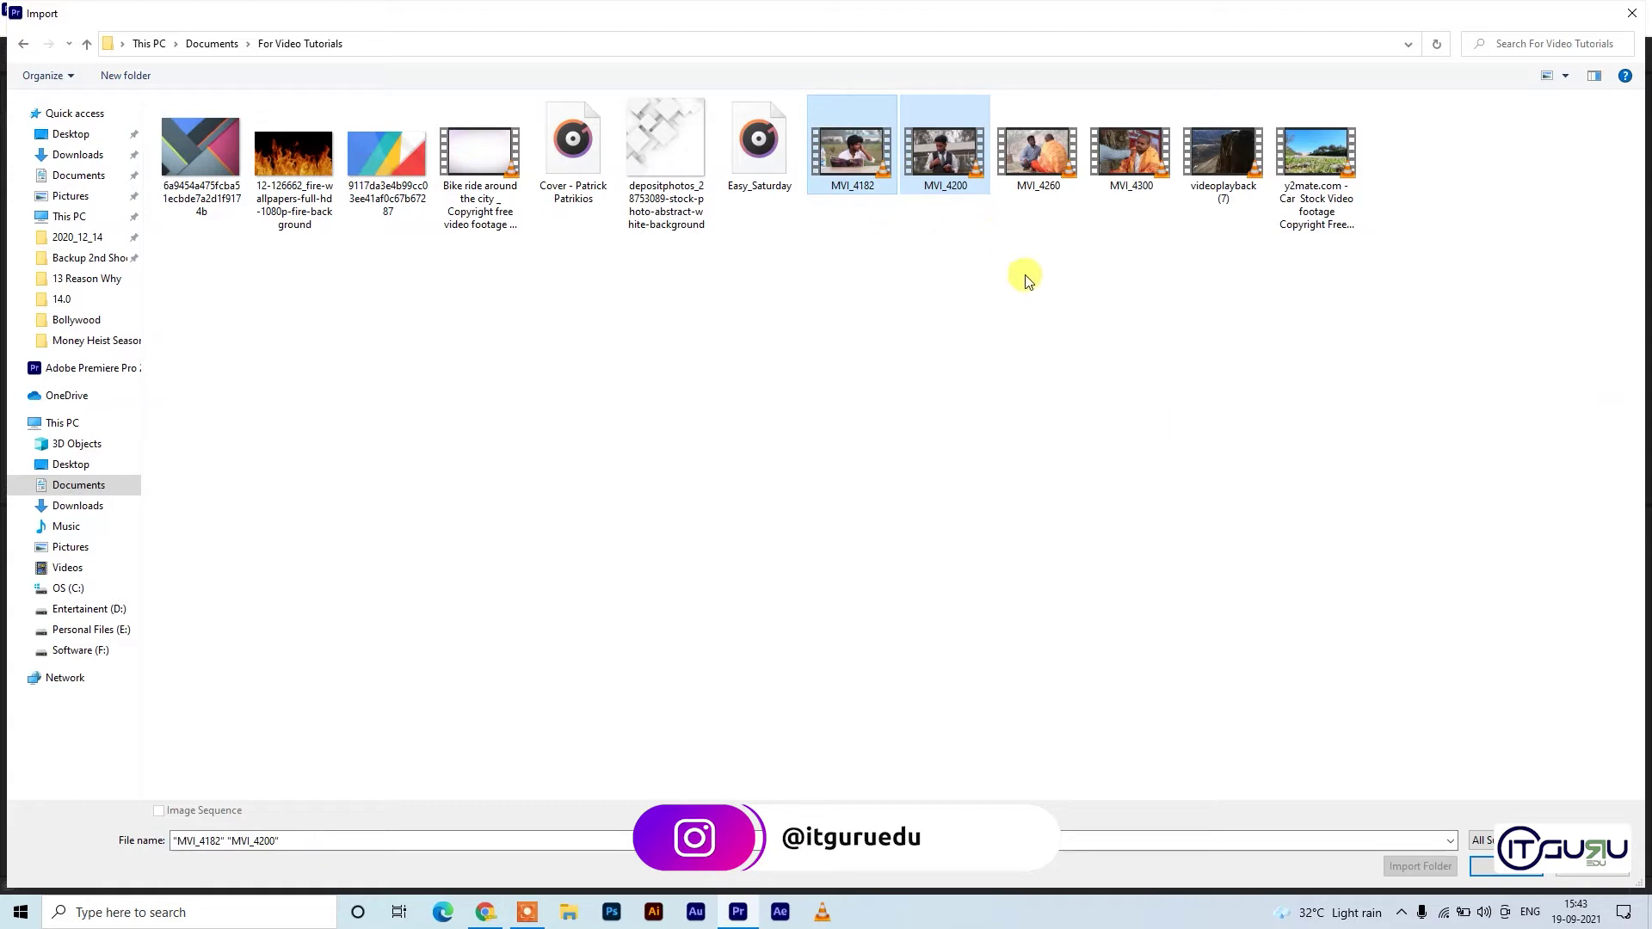
pyautogui.click(1203, 168)
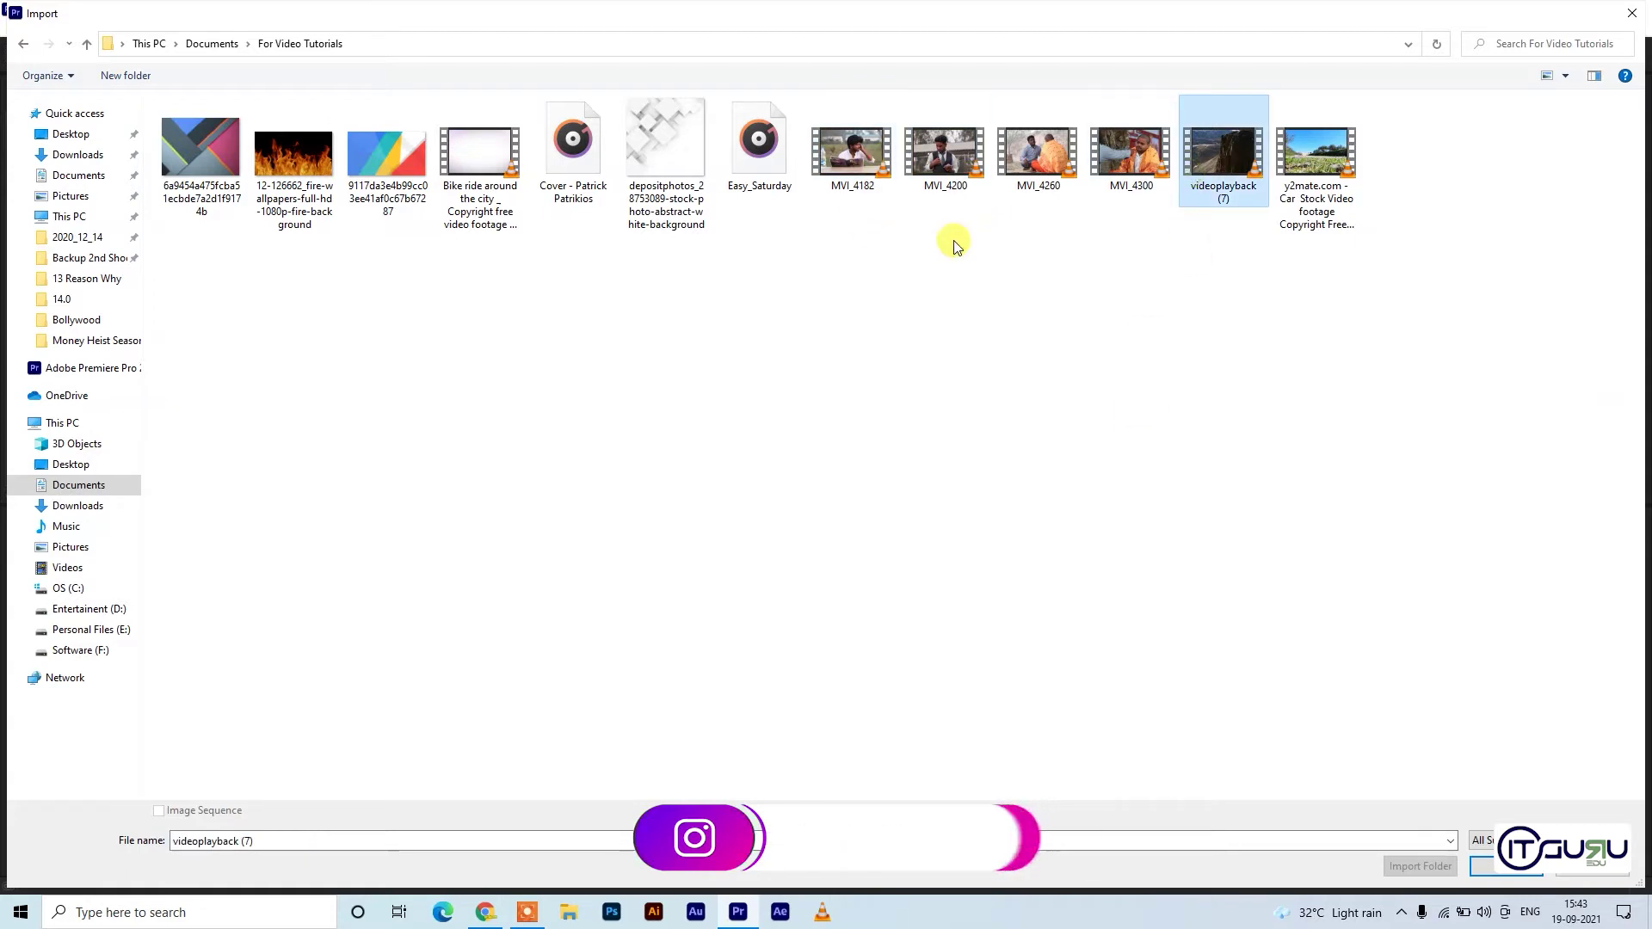
pyautogui.moveTo(897, 258); pyautogui.dragTo(1443, 95)
pyautogui.click(1510, 869)
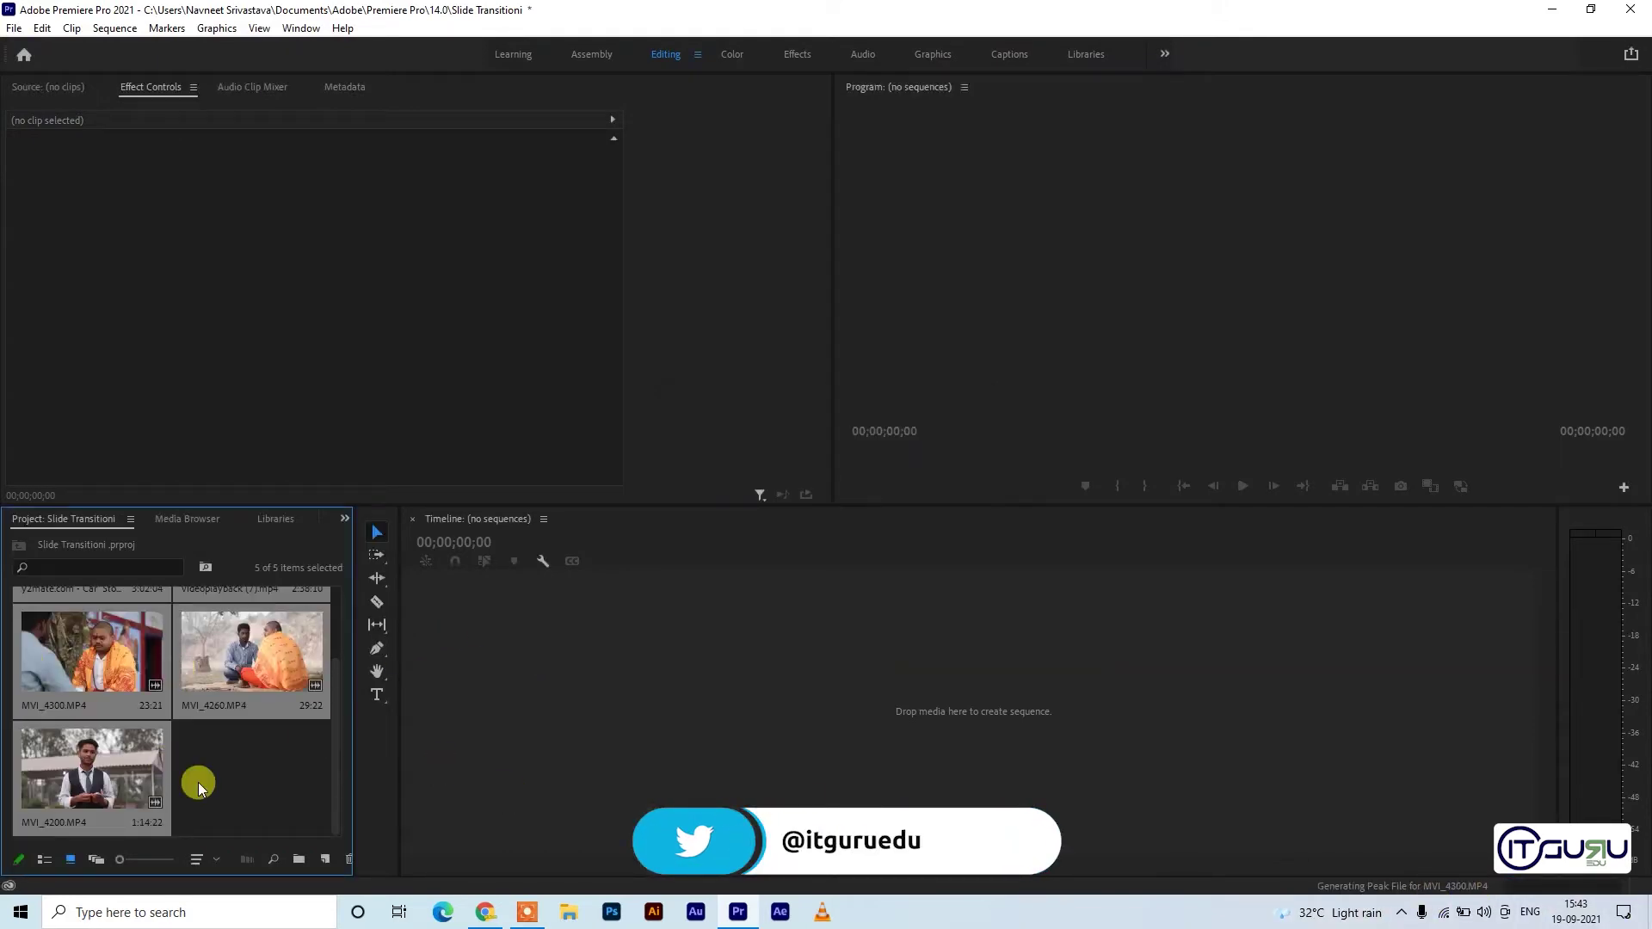
# Drop the car stock-footage clip into the timeline to make a sequence, then delete the clip
pyautogui.click(198, 788)
pyautogui.scroll(2, 198, 783)
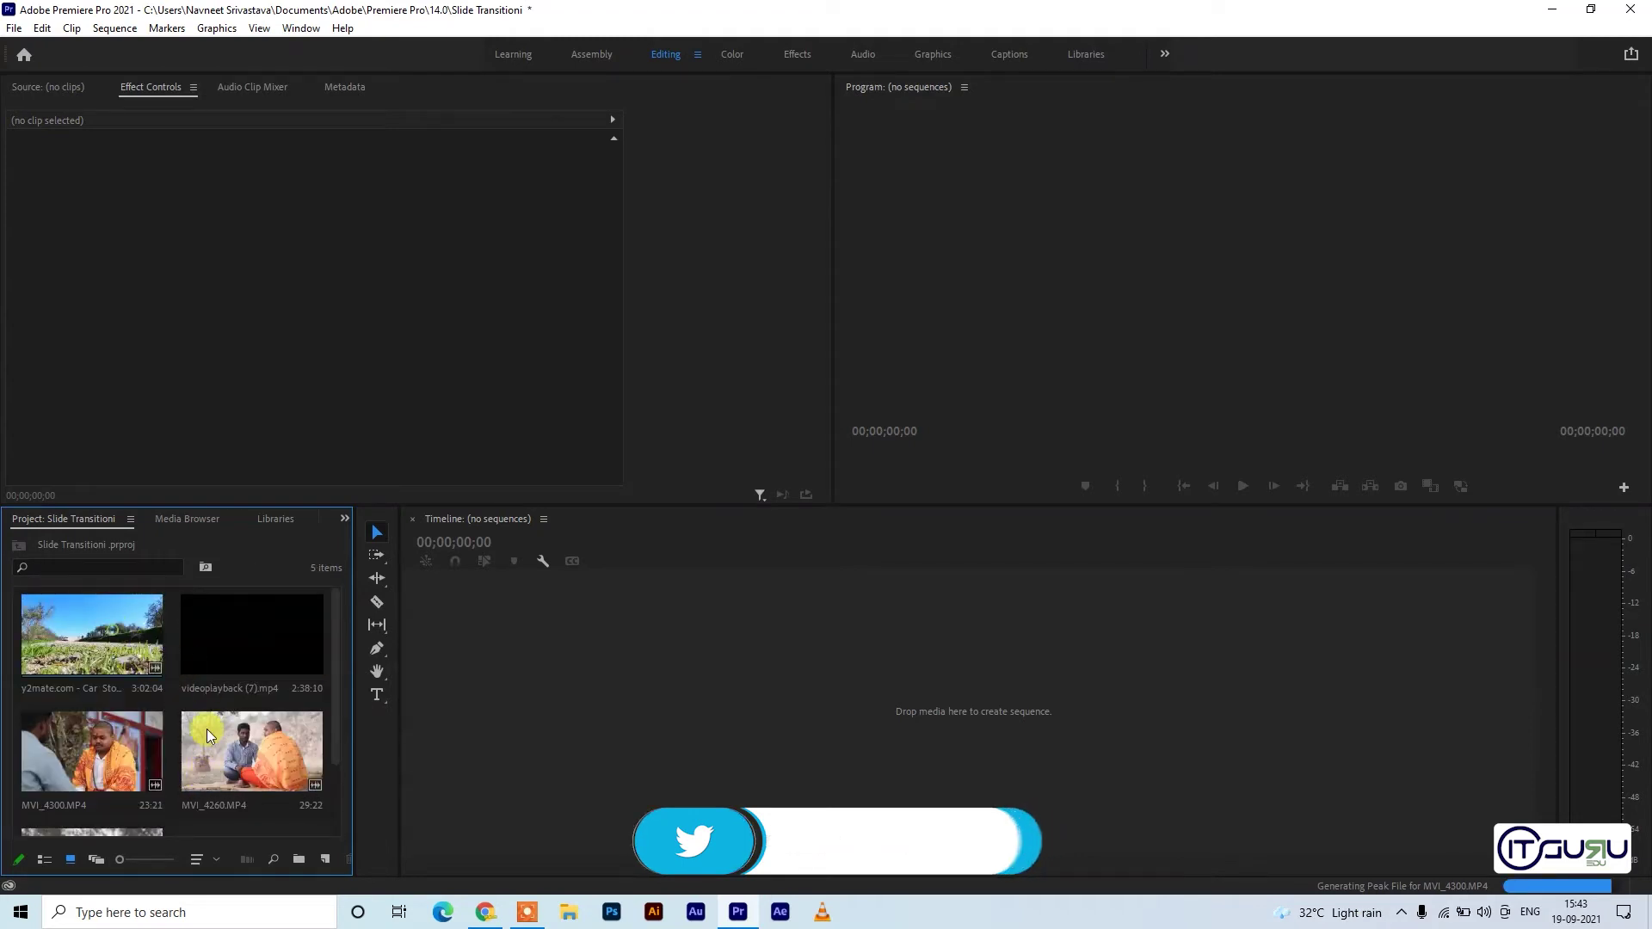
pyautogui.click(90, 637)
pyautogui.scroll(-2, 276, 749)
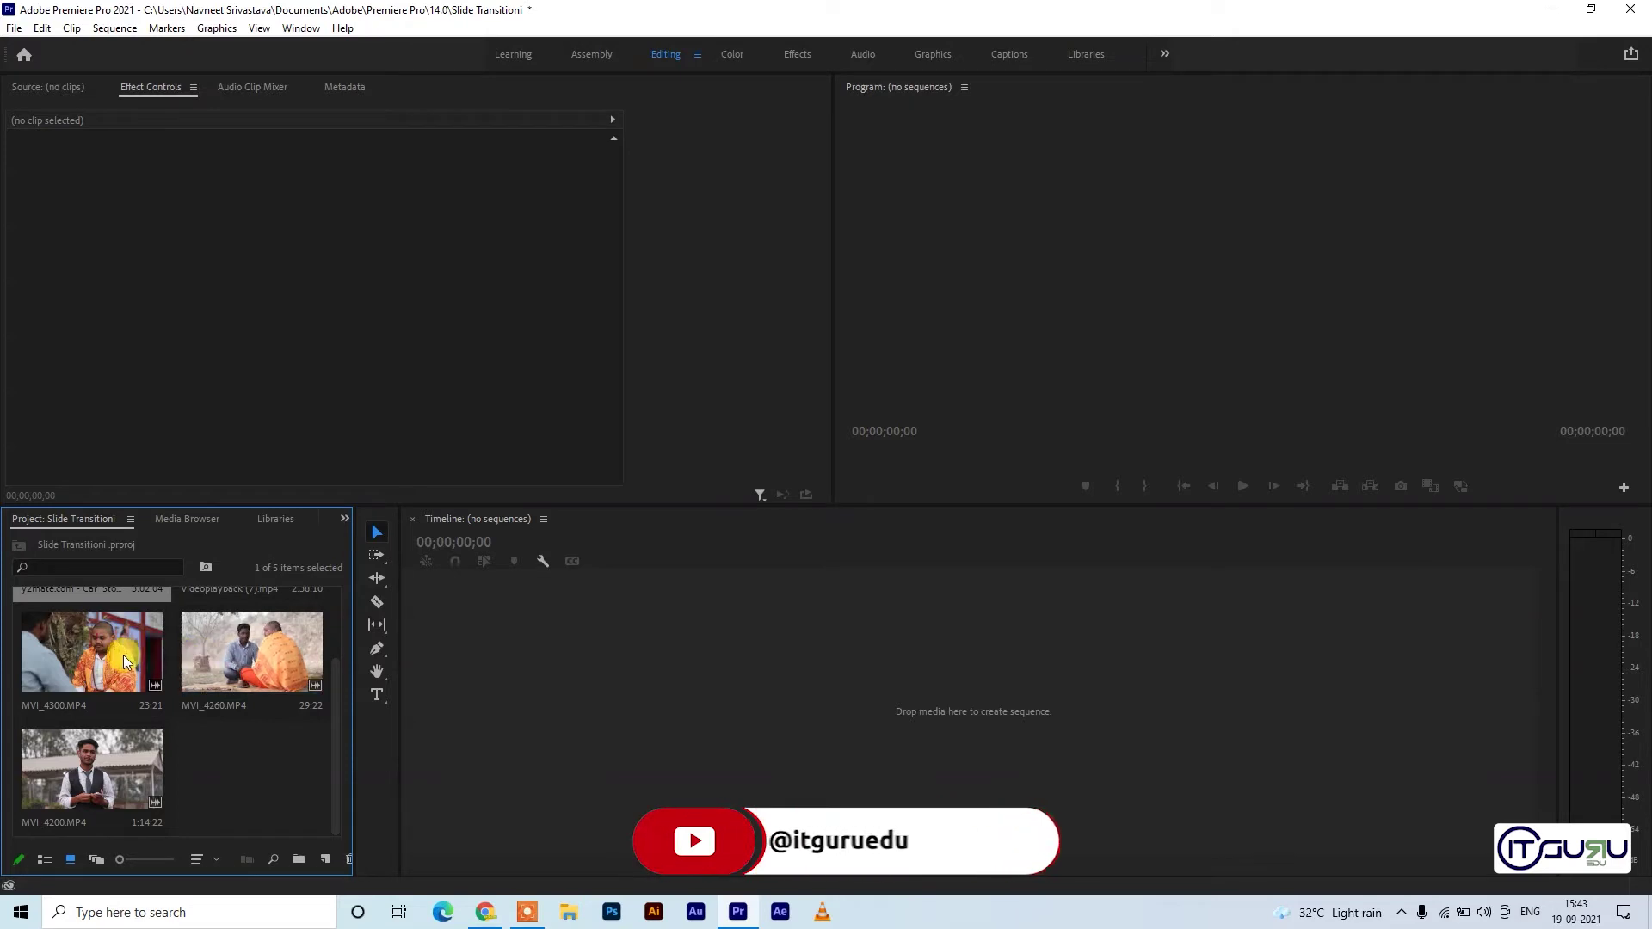
pyautogui.scroll(2, 123, 661)
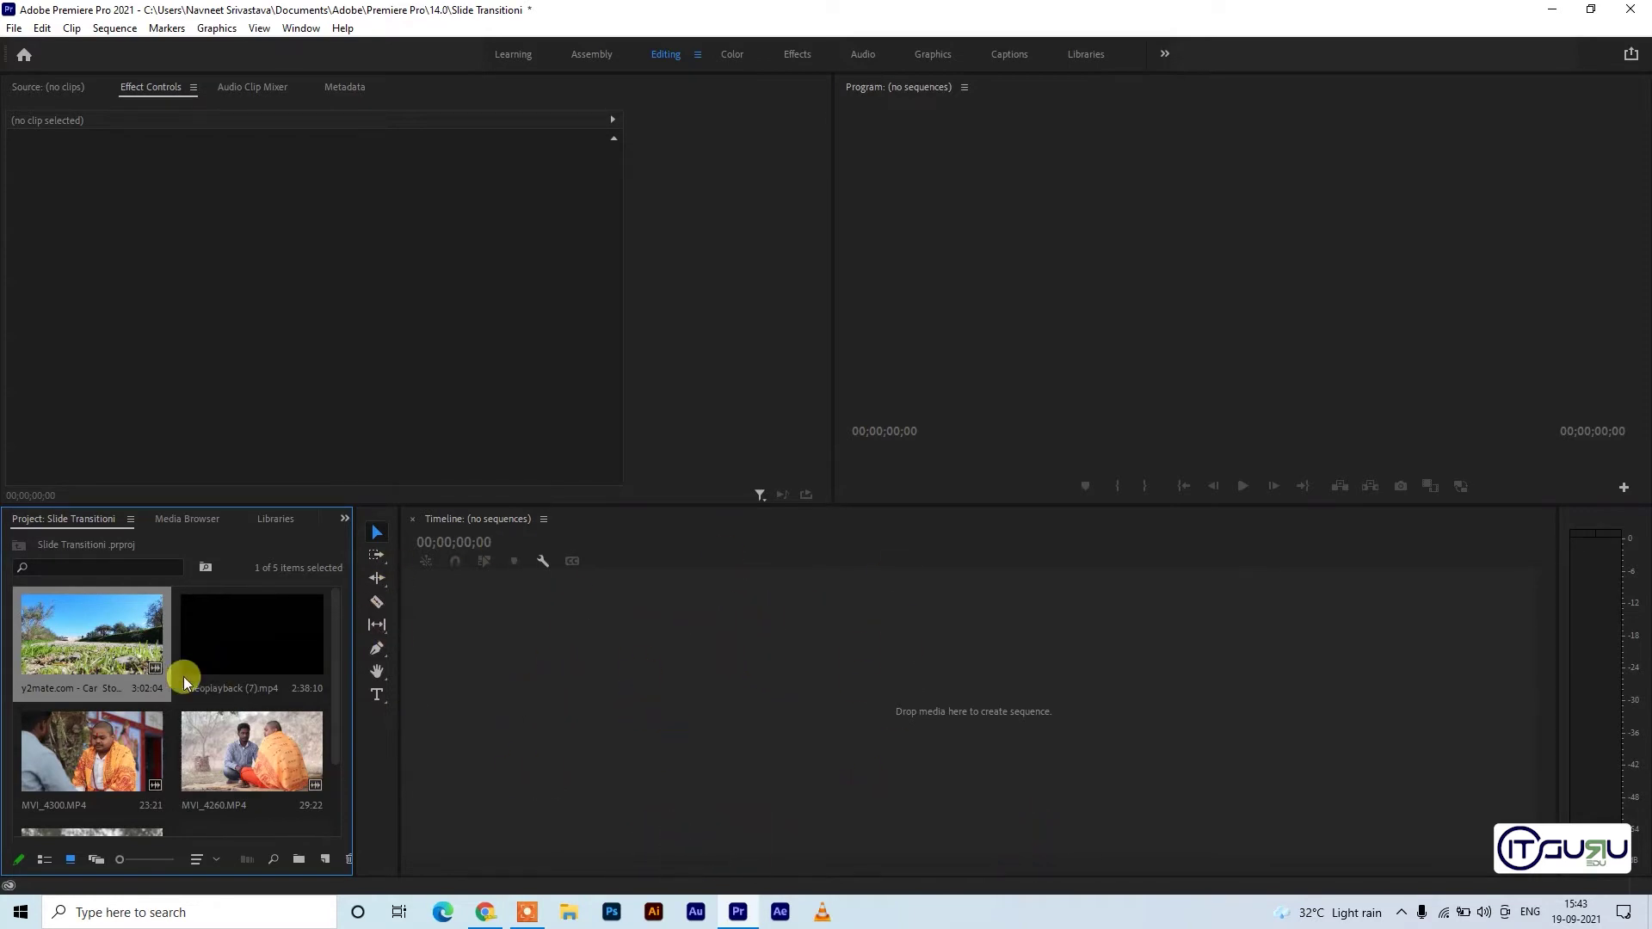
pyautogui.moveTo(165, 637); pyautogui.dragTo(167, 687)
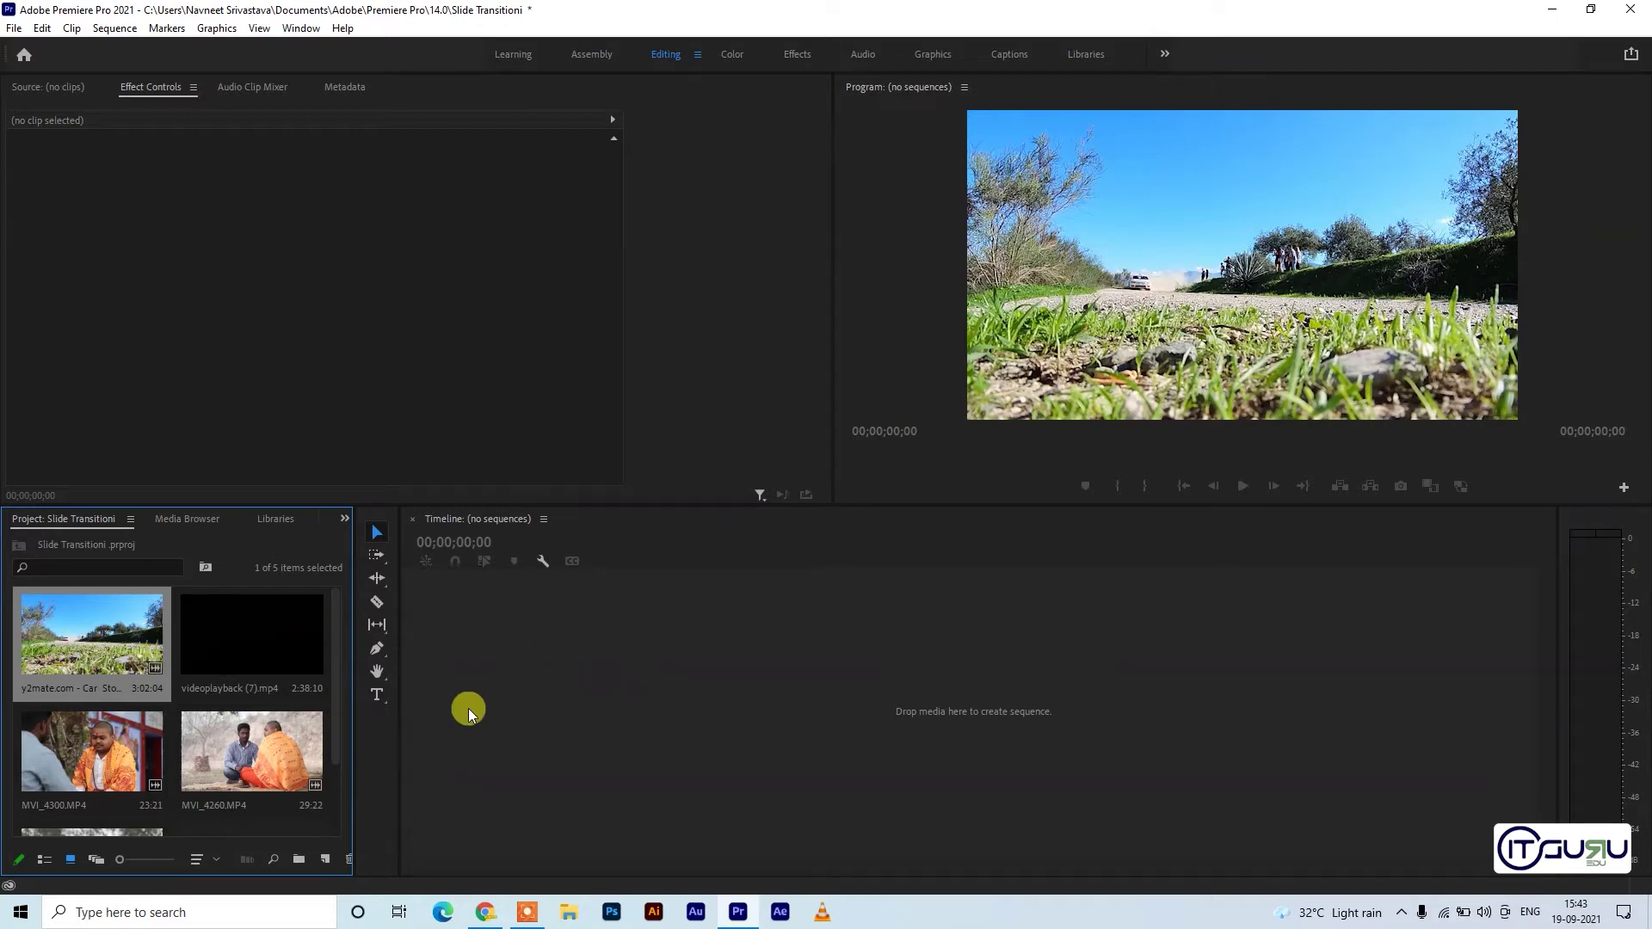
pyautogui.moveTo(469, 712); pyautogui.dragTo(764, 609)
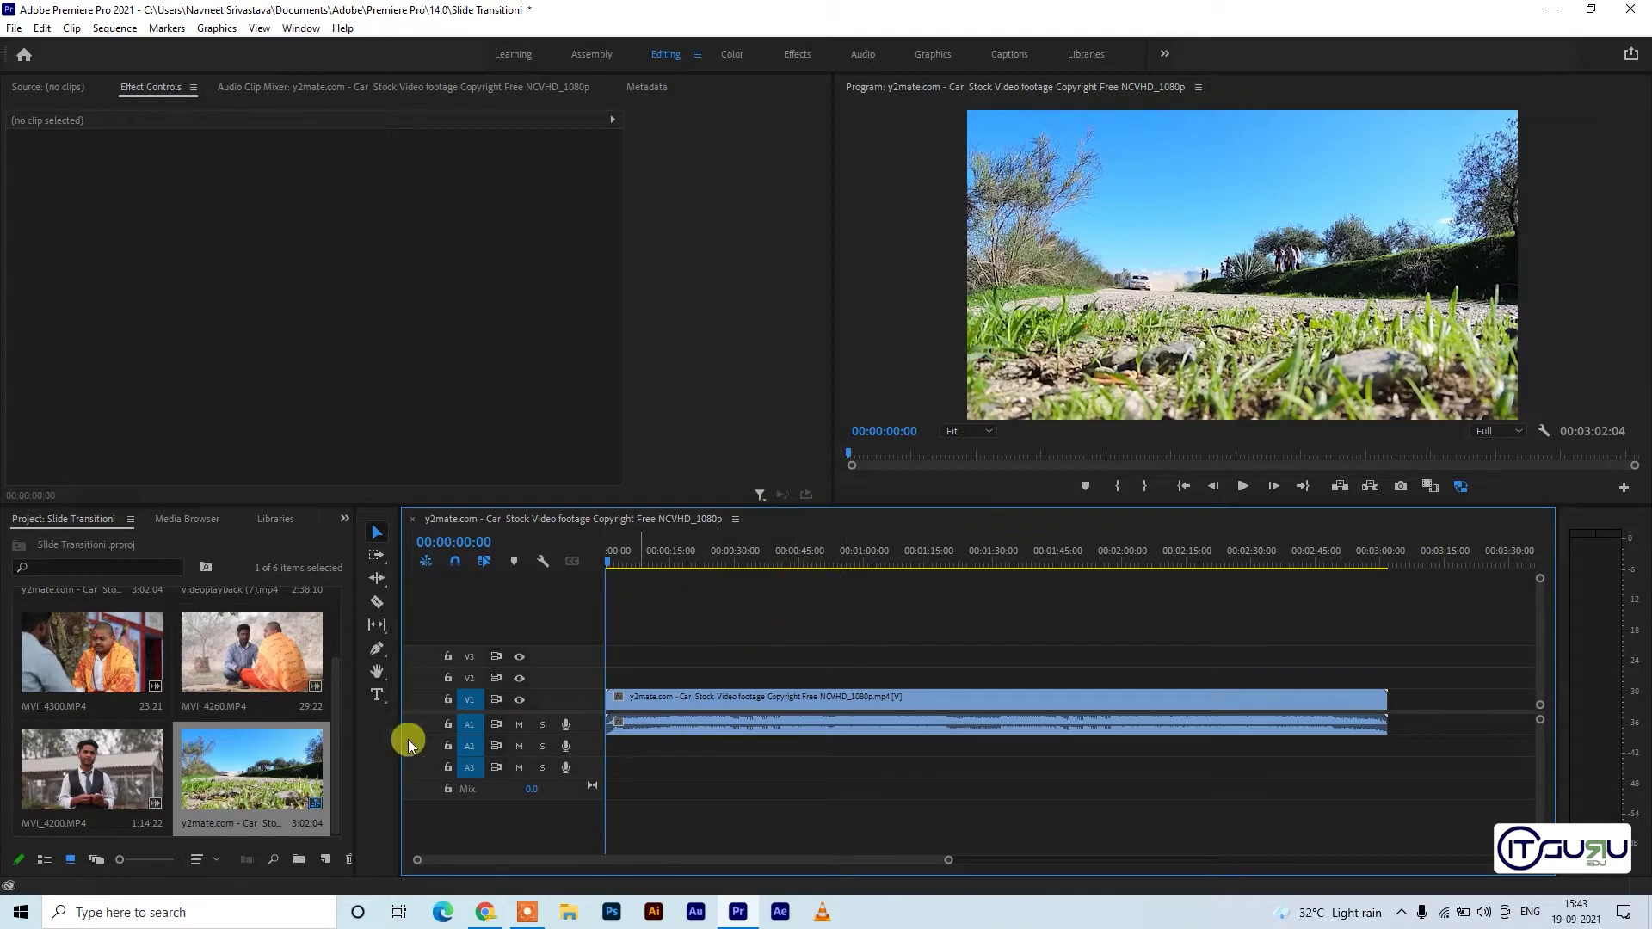
pyautogui.click(715, 693)
pyautogui.press('Delete')
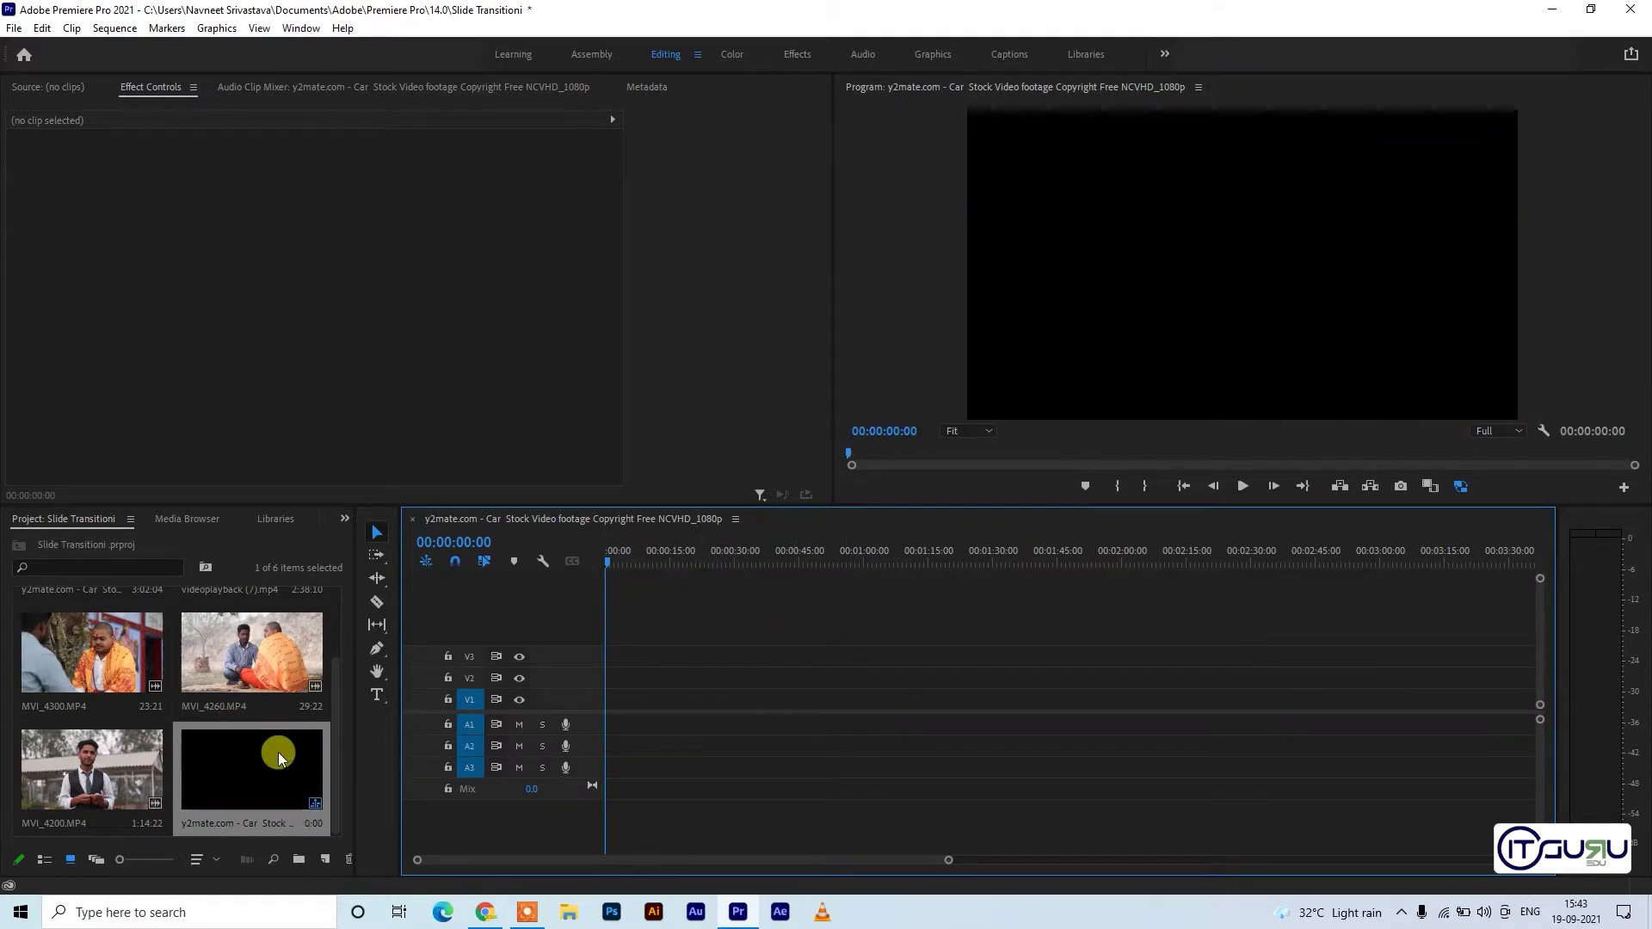
# Create a new sequence, Sequence 01, from the DSLR 1080p30 preset
pyautogui.rightClick(260, 545)
pyautogui.moveTo(314, 628)
pyautogui.click(569, 625)
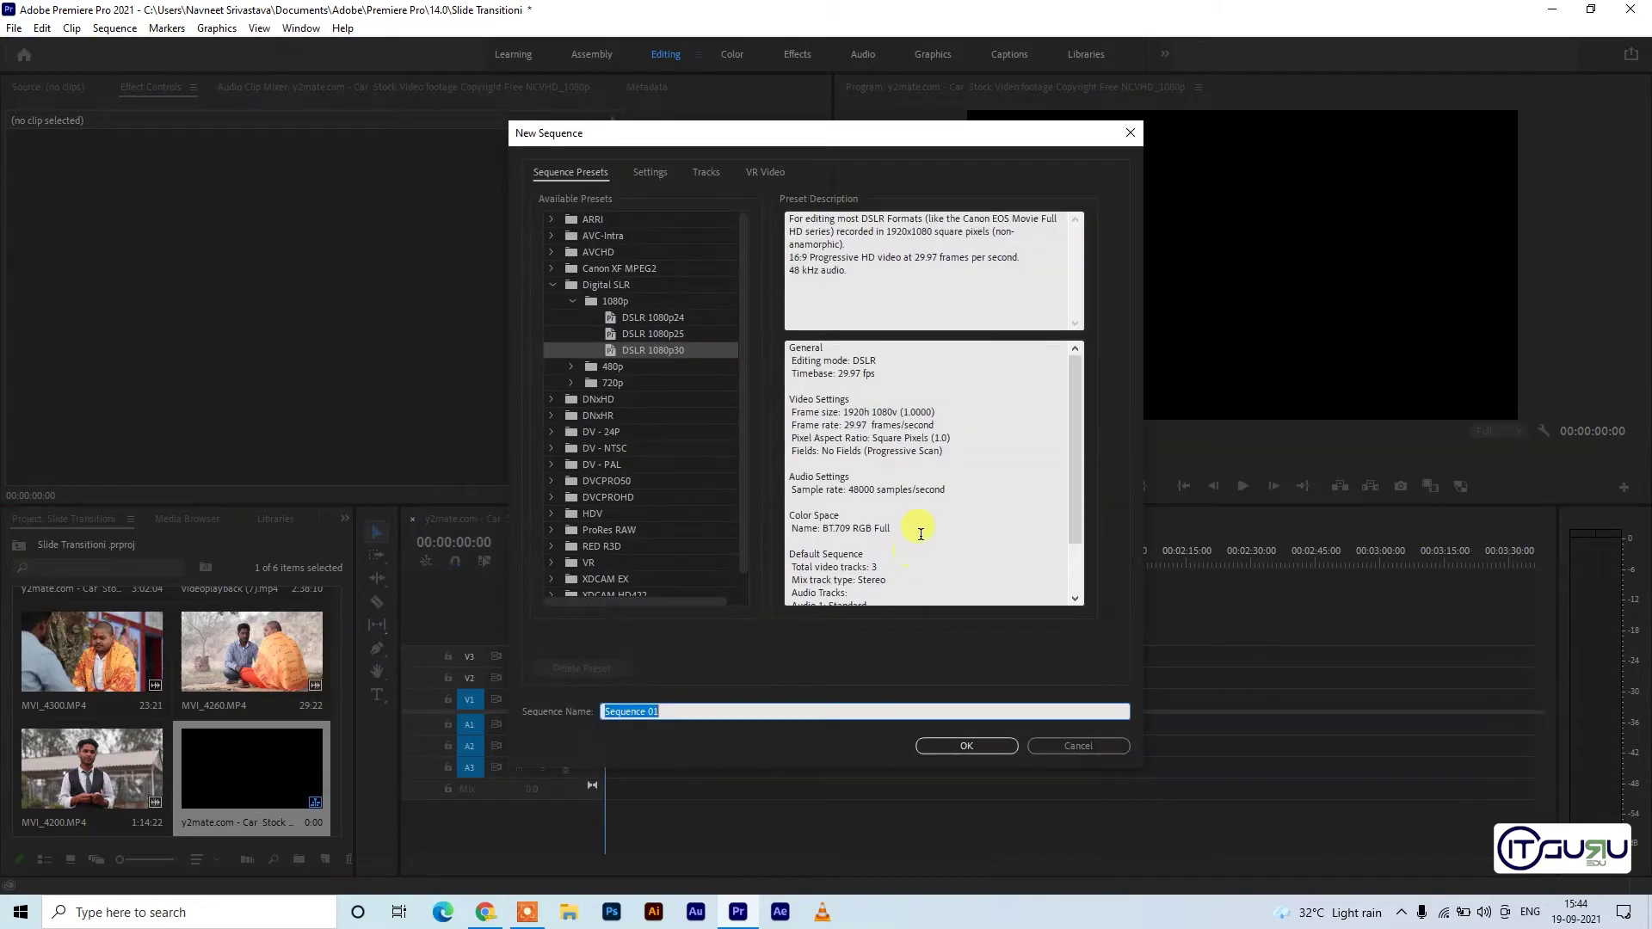
pyautogui.click(954, 743)
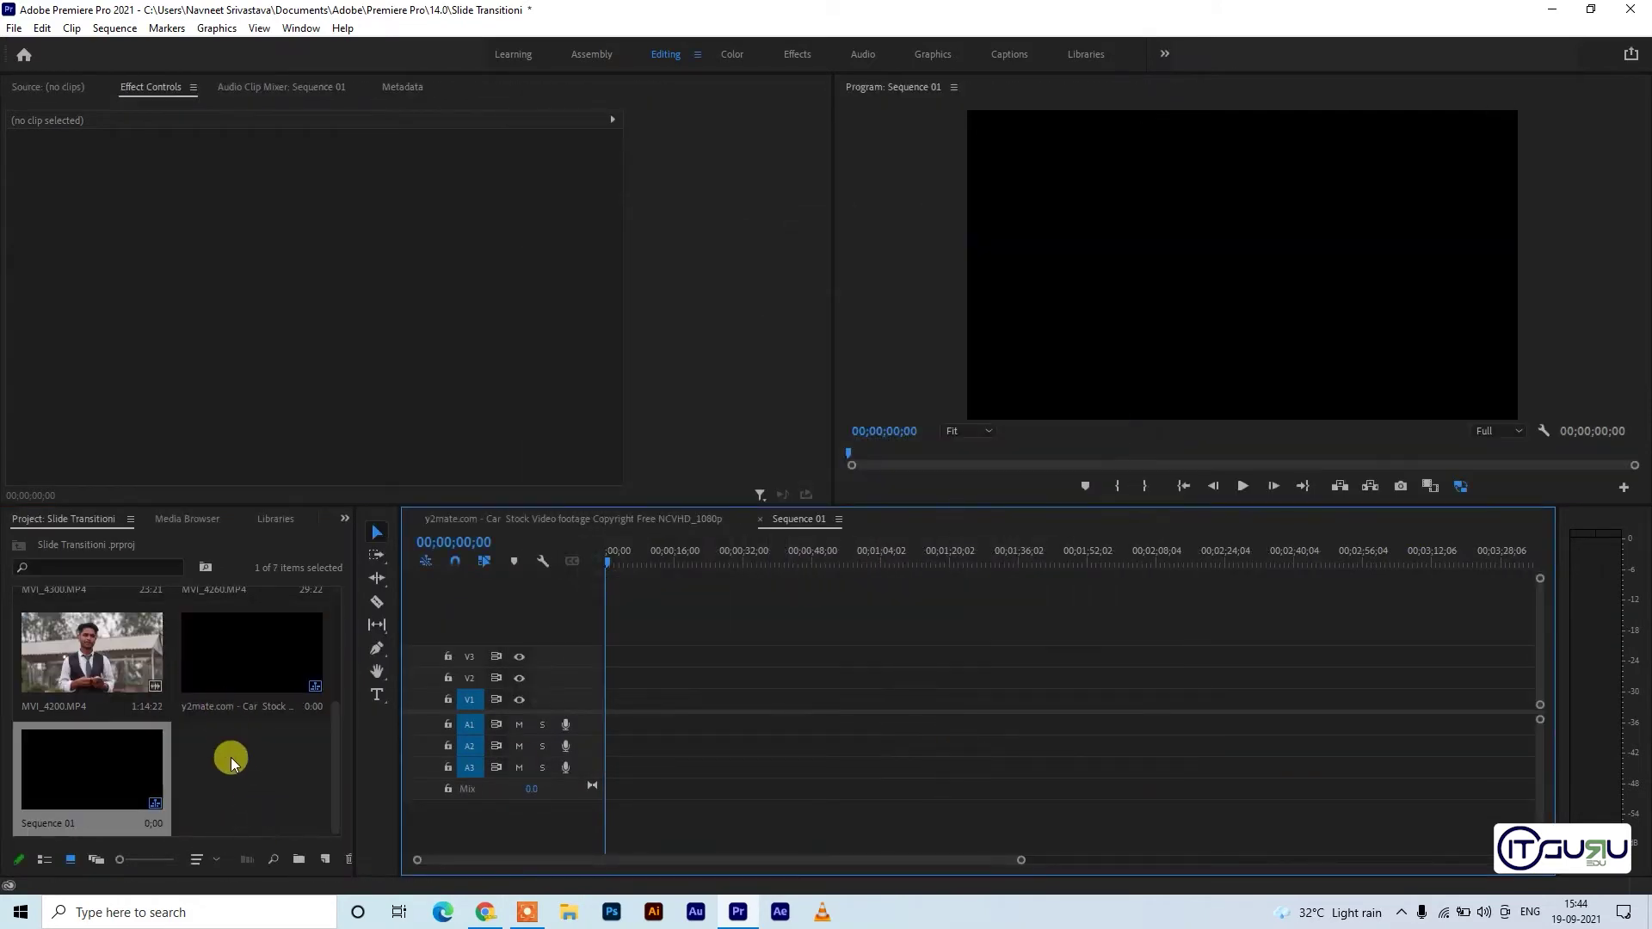
pyautogui.scroll(5, 231, 757)
pyautogui.click(80, 755)
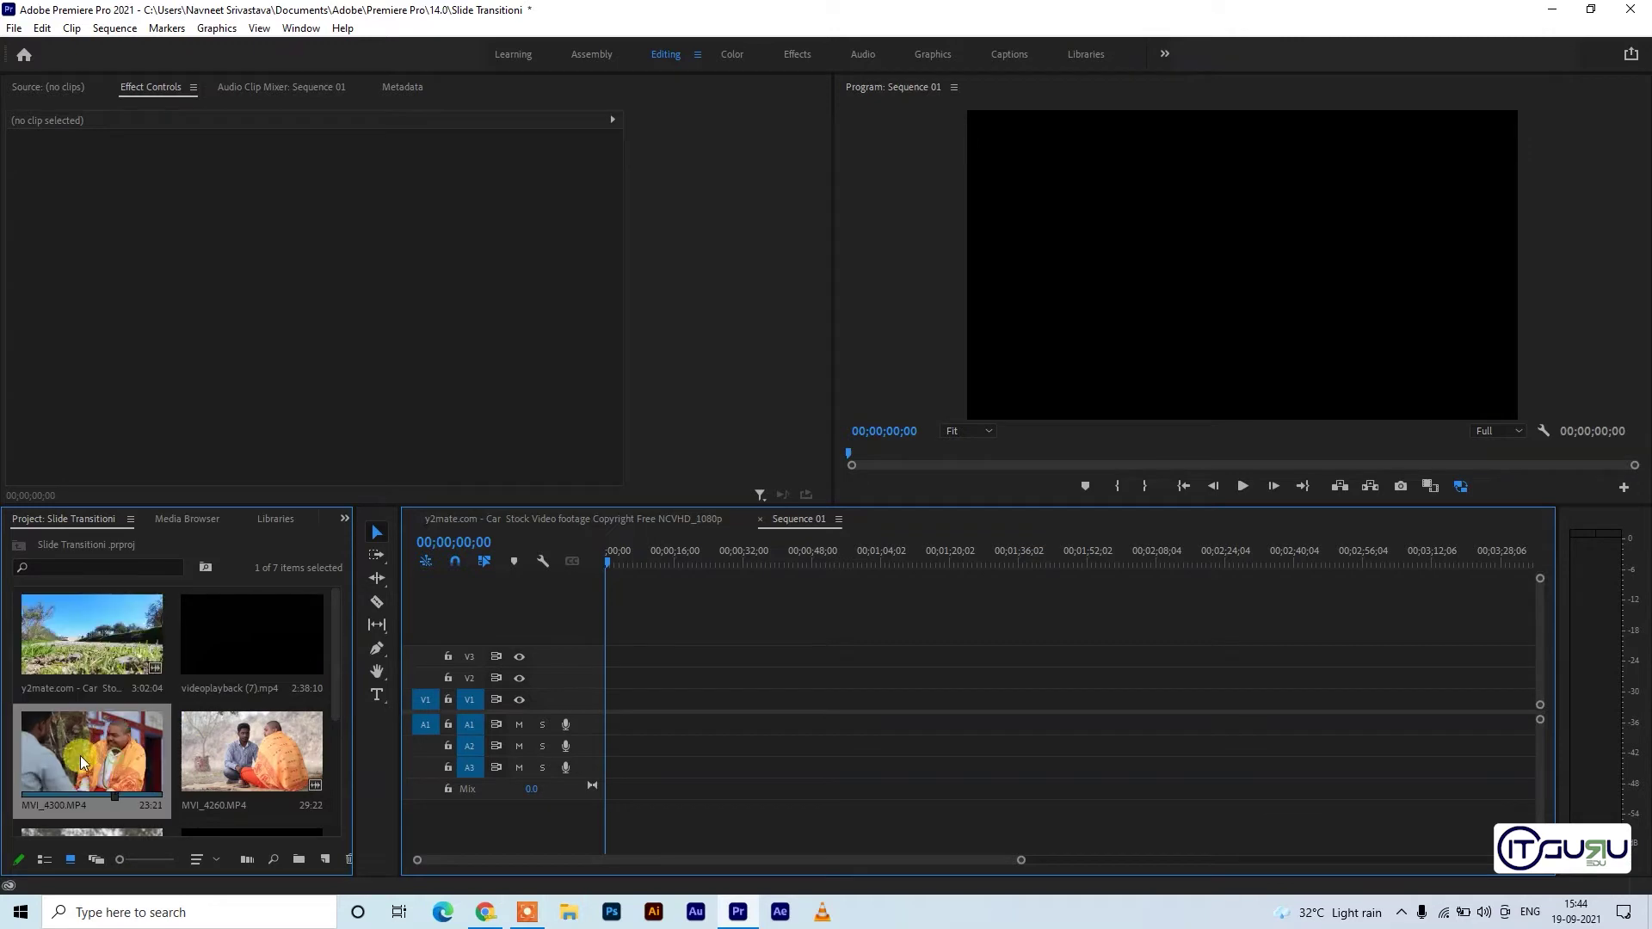
# Place MVI_4300 into Sequence 01, keeping the sequence's existing settings
pyautogui.doubleClick(80, 755)
pyautogui.moveTo(219, 756); pyautogui.dragTo(594, 711)
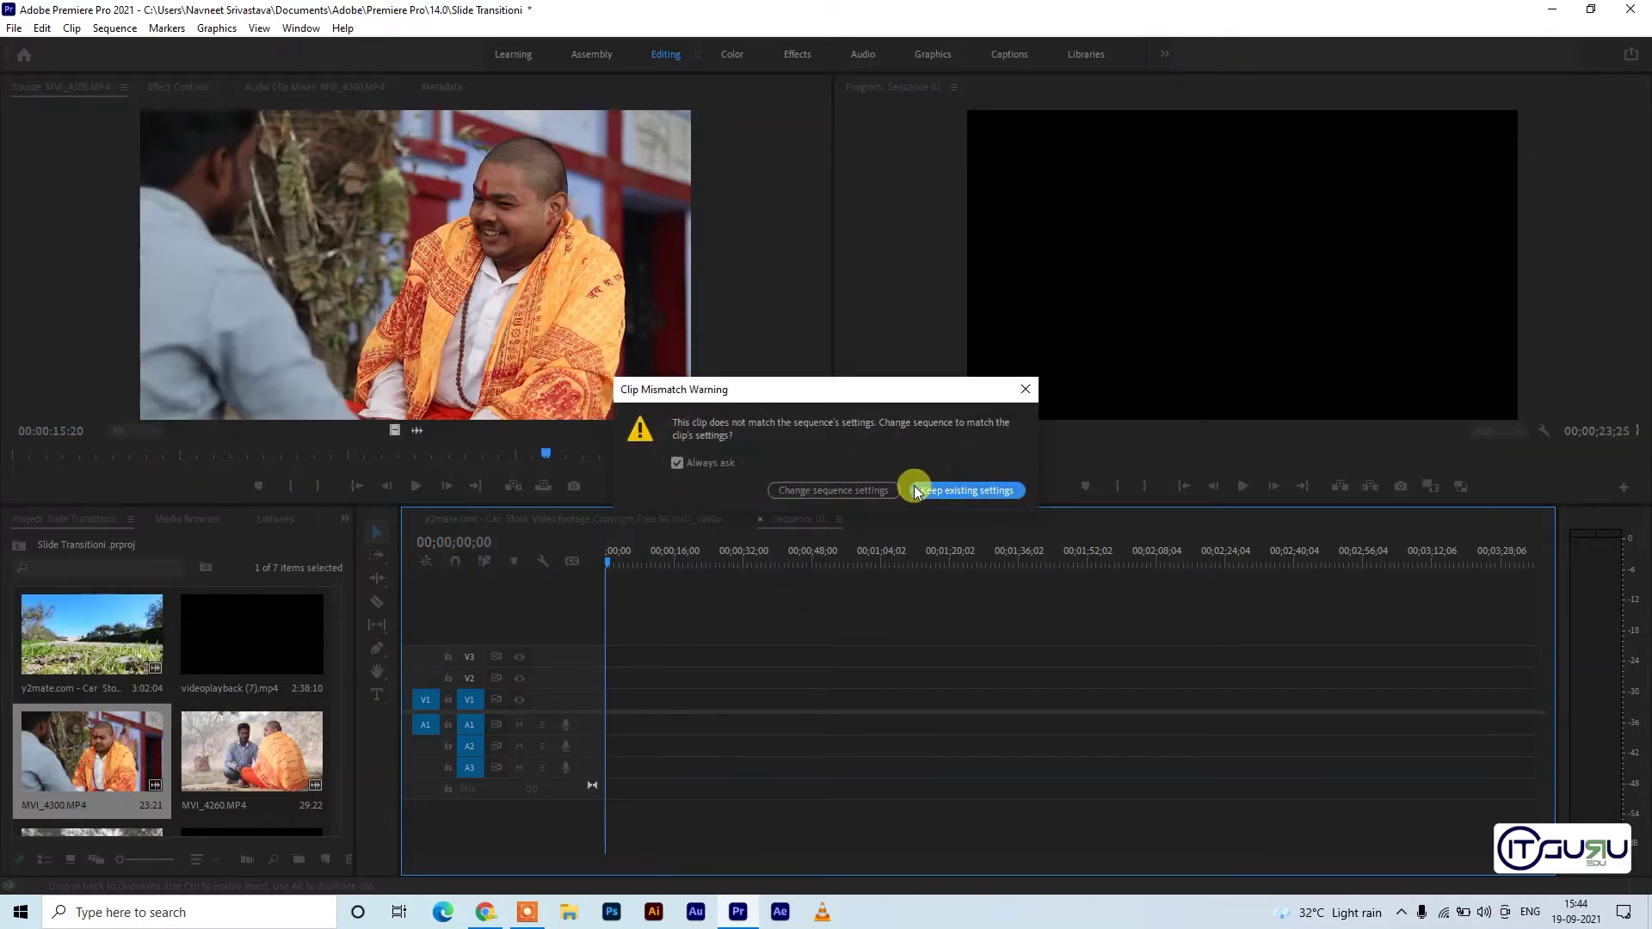
pyautogui.click(937, 492)
pyautogui.click(694, 554)
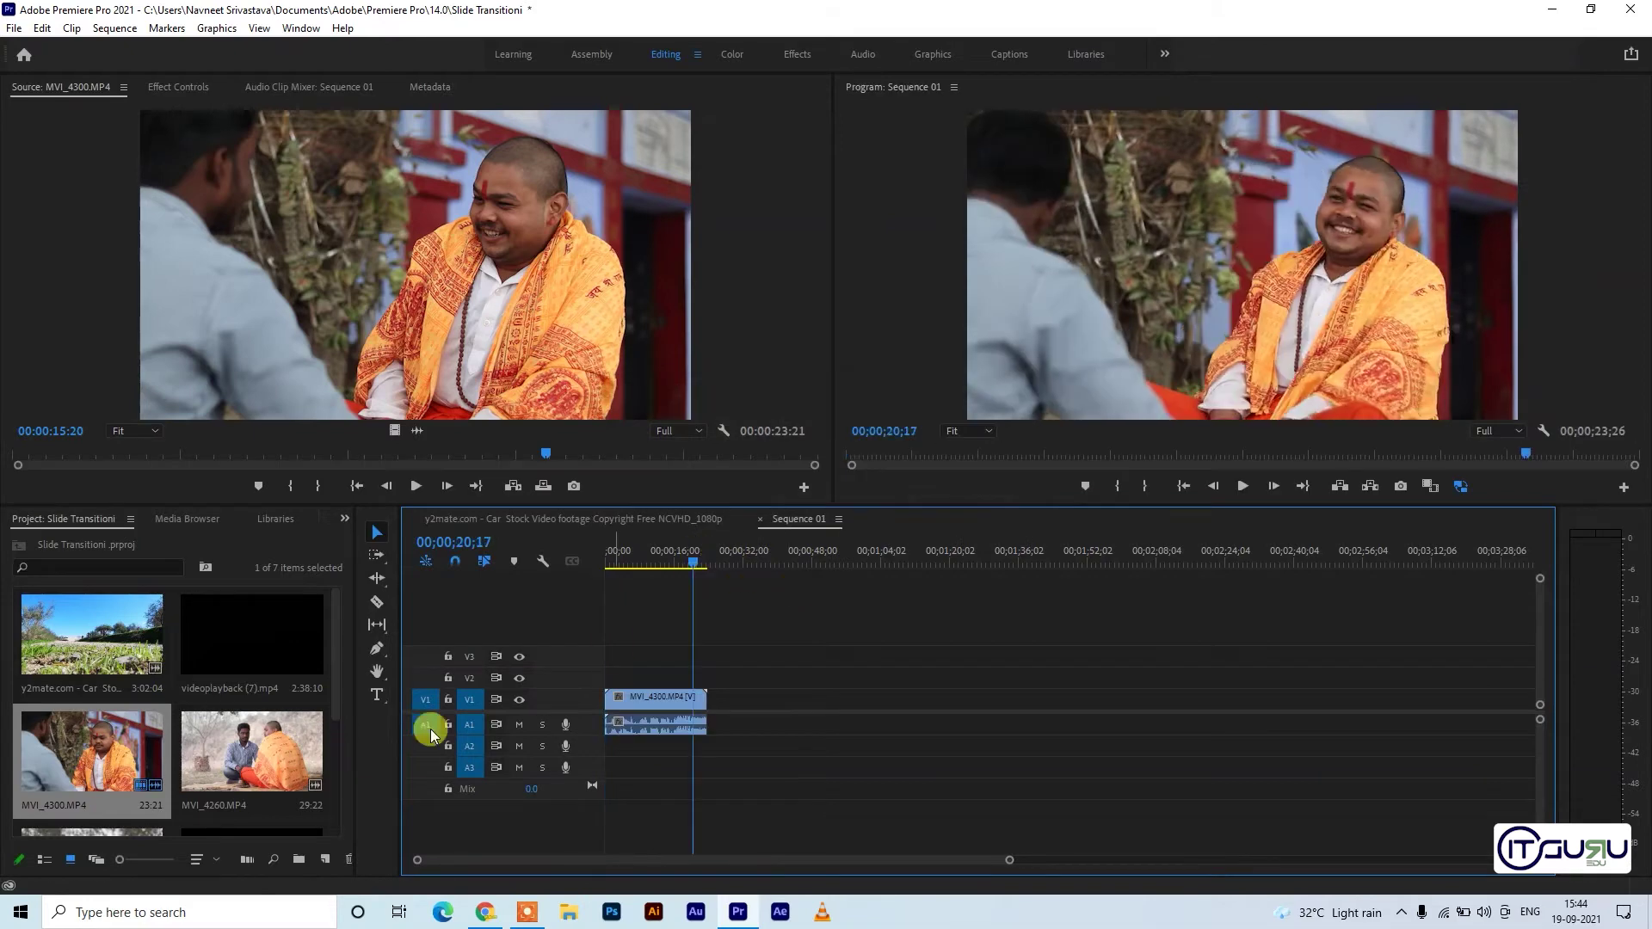
# Add MVI_4260 directly after MVI_4300 and play back across the cut
pyautogui.moveTo(252, 751); pyautogui.dragTo(709, 711)
pyautogui.moveTo(682, 553)
pyautogui.mouseDown()
pyautogui.moveTo(730, 570)
pyautogui.moveTo(710, 571)
pyautogui.mouseUp()
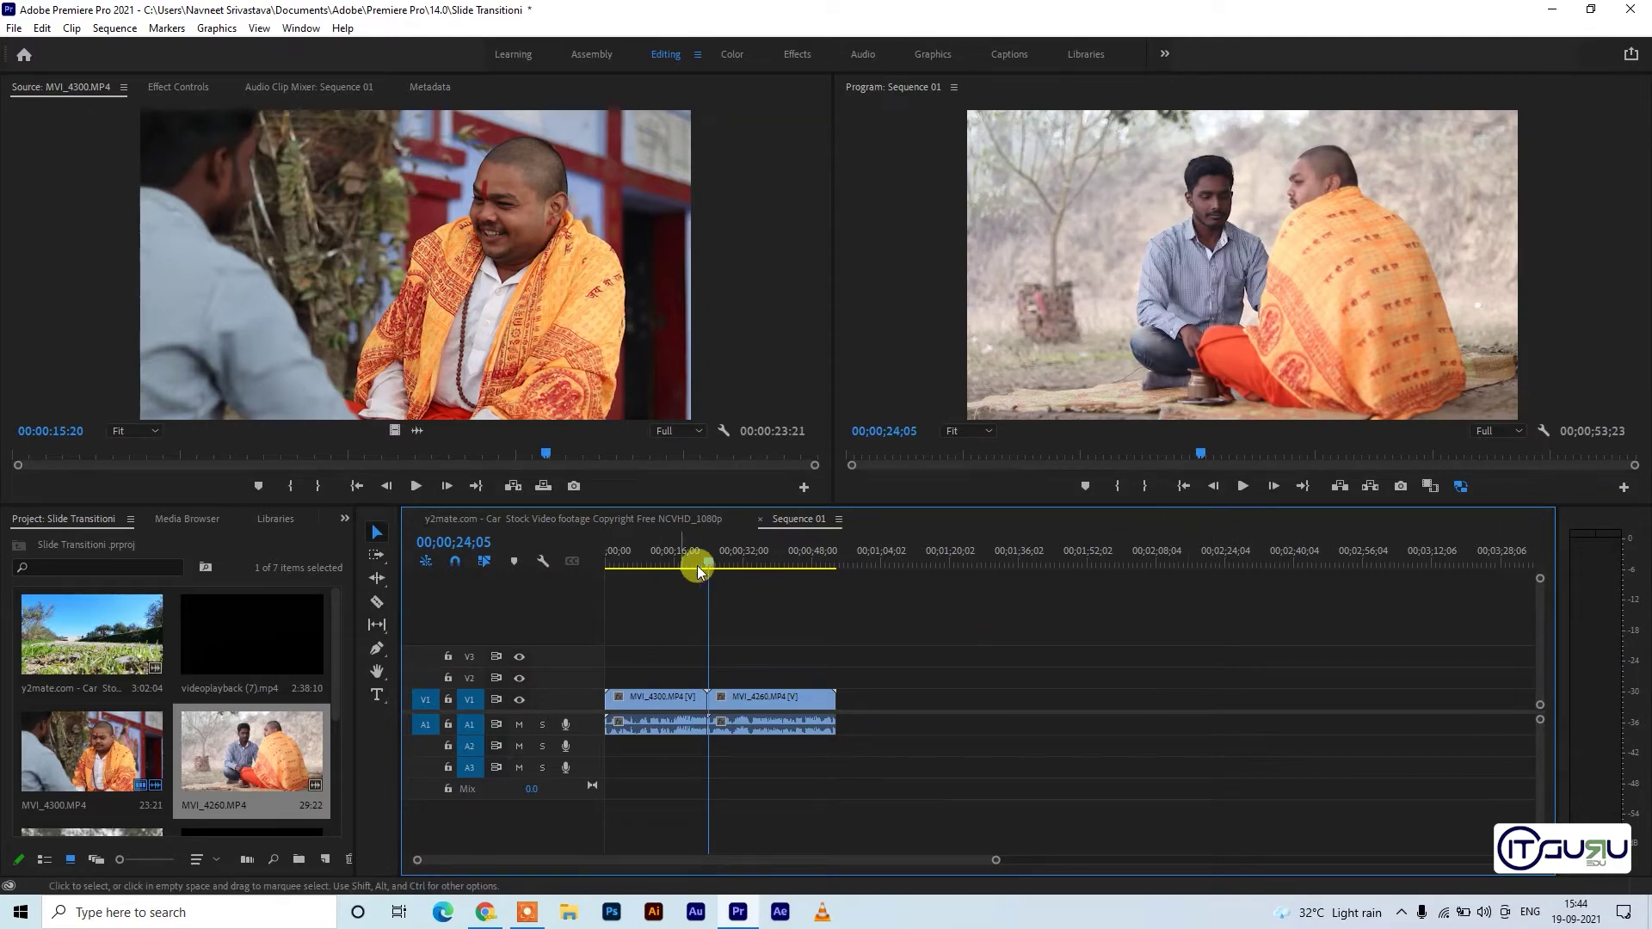
pyautogui.click(700, 558)
pyautogui.click(1251, 480)
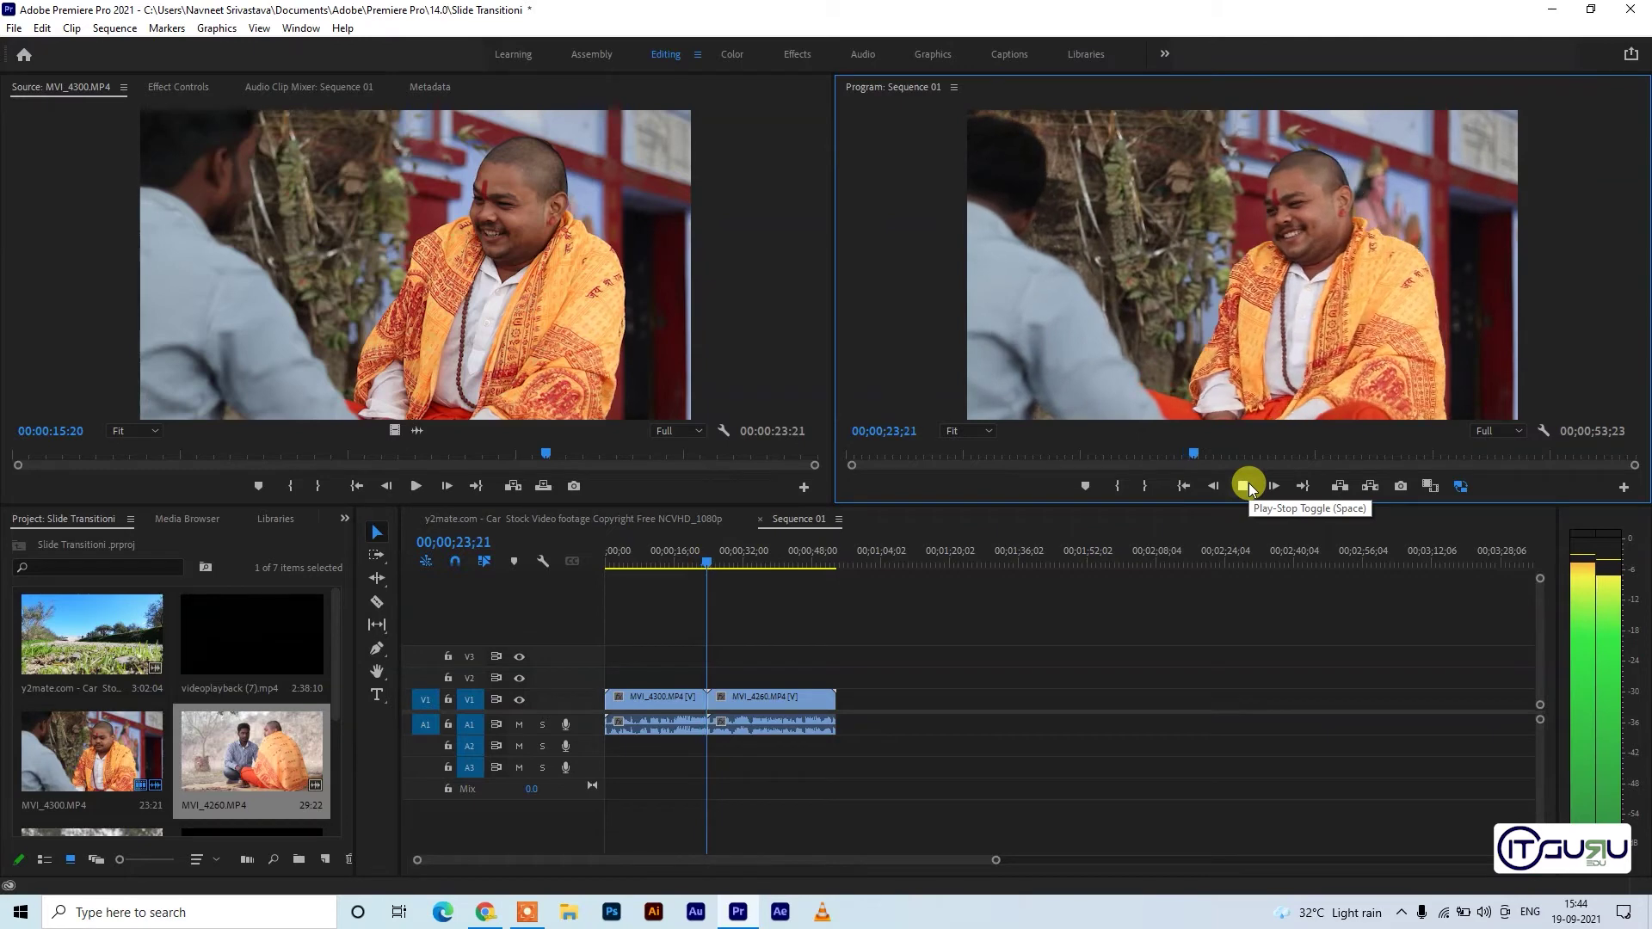
pyautogui.click(1248, 485)
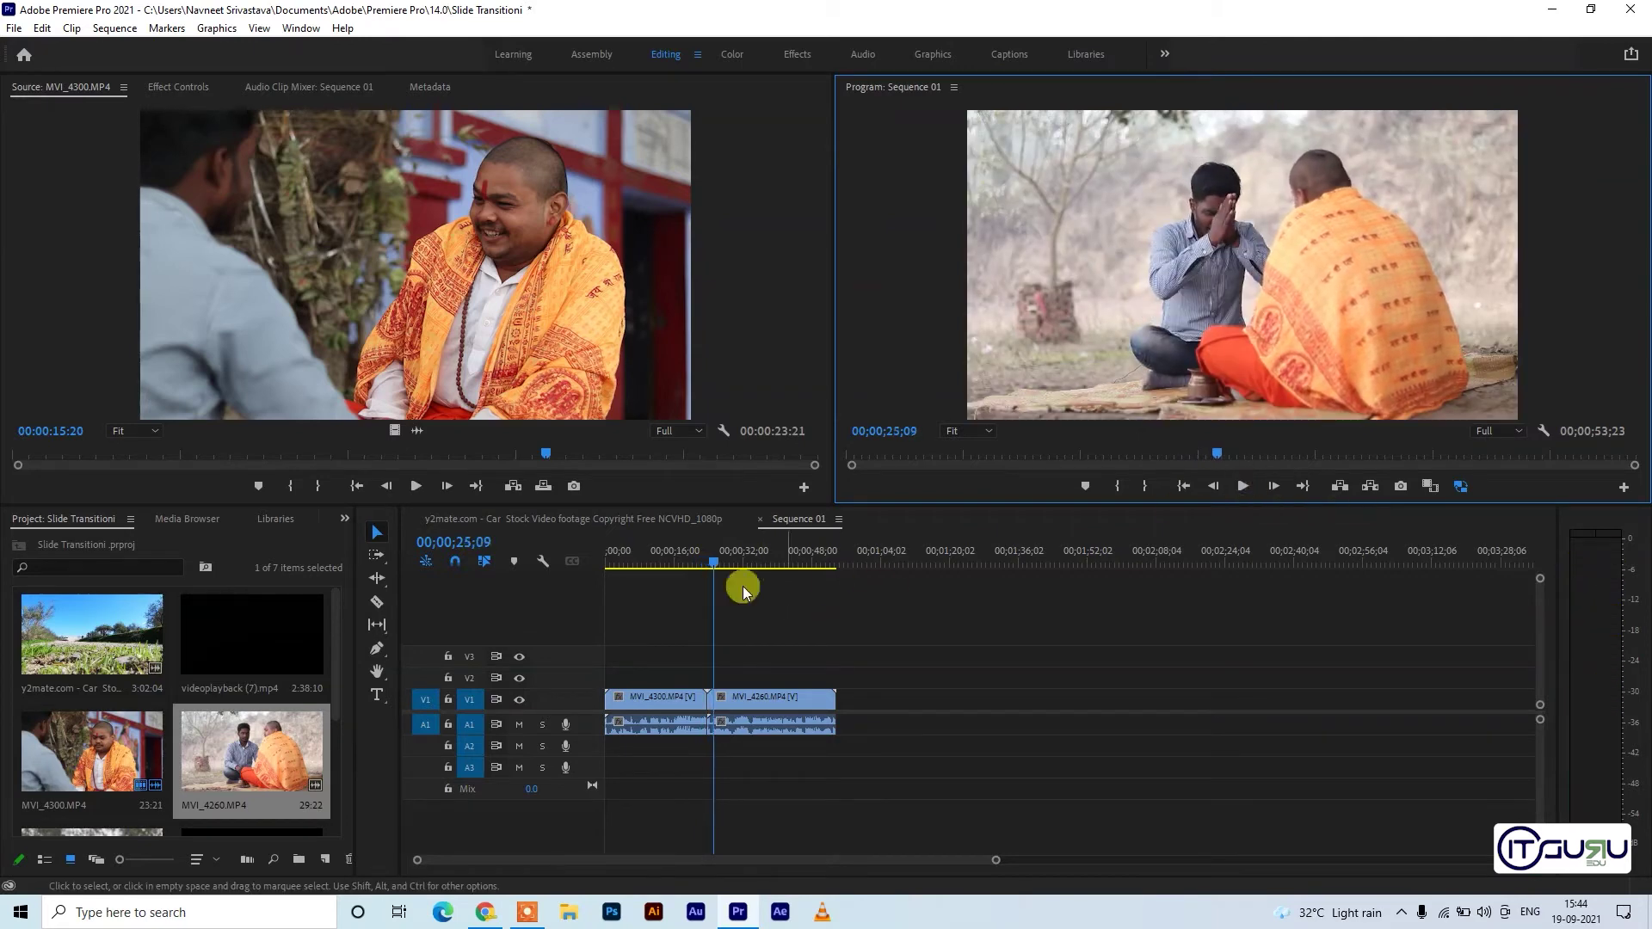
pyautogui.moveTo(705, 559); pyautogui.dragTo(705, 566)
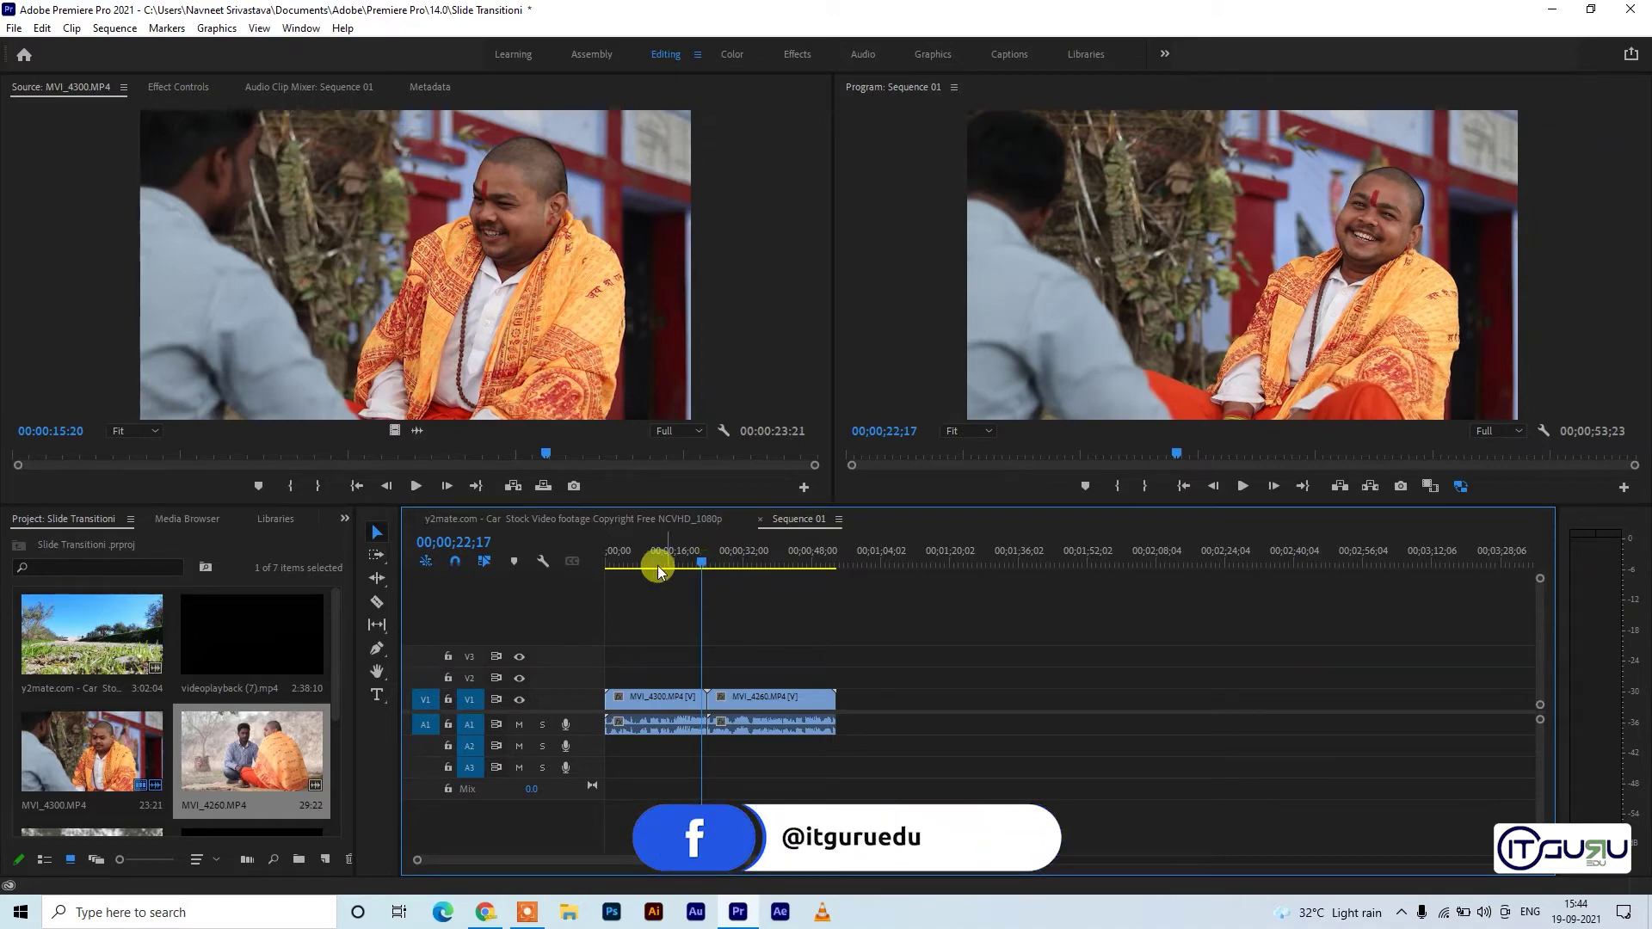
pyautogui.click(343, 521)
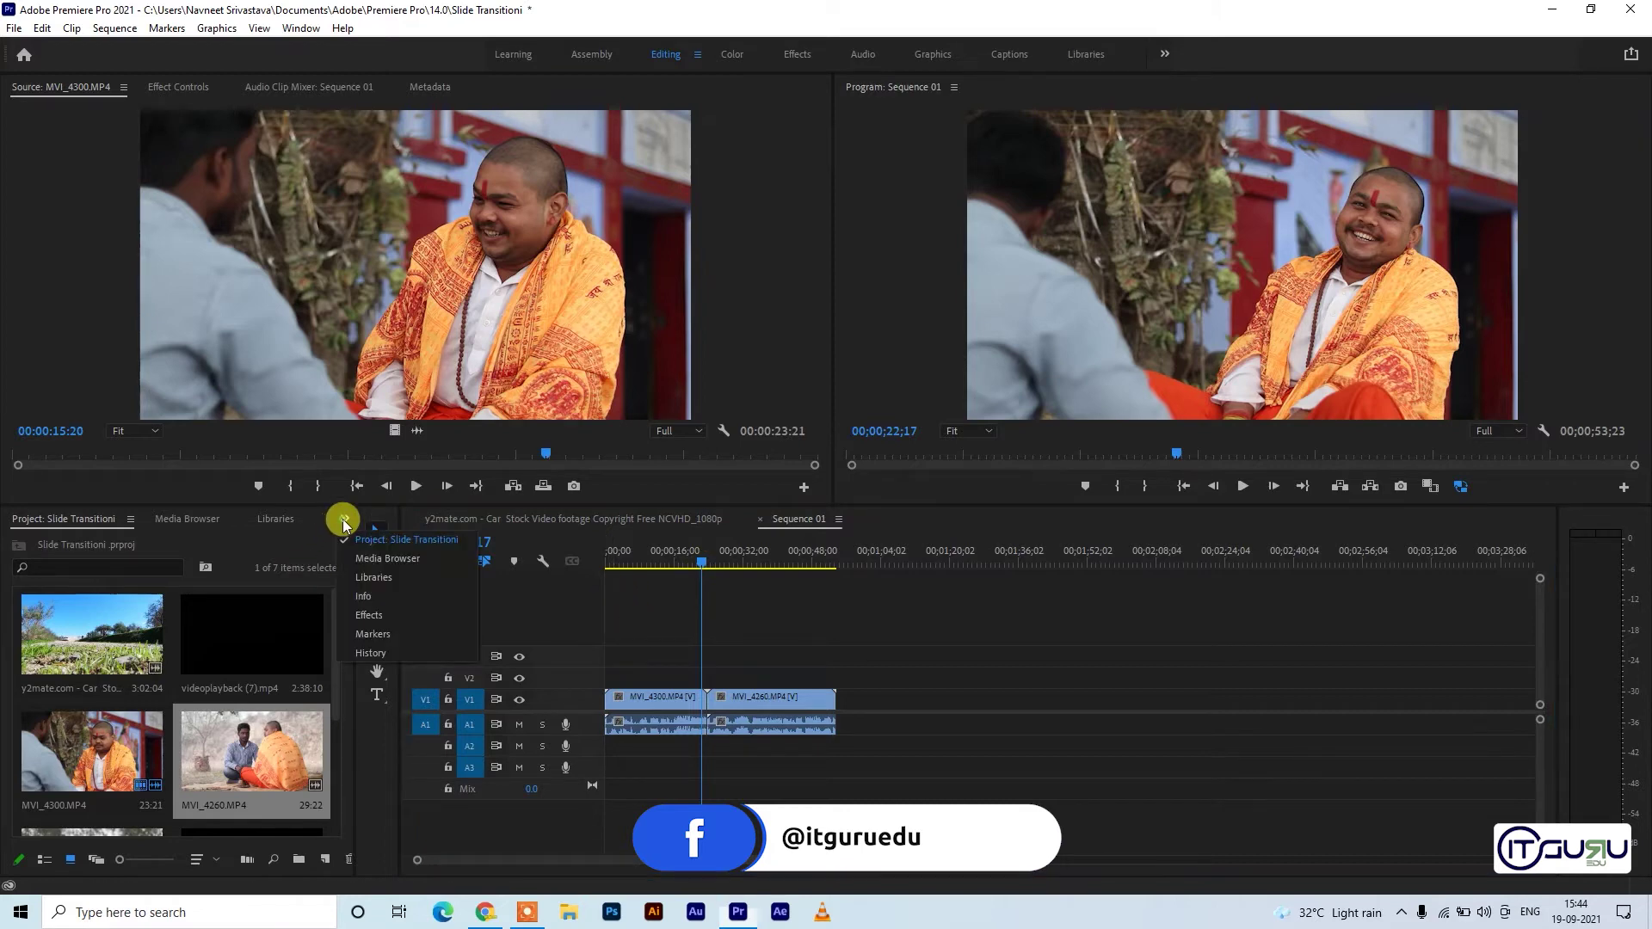
# Search Effects for 'push' and apply the Push transition at the MVI_4300/MVI_4260 cut
pyautogui.click(413, 622)
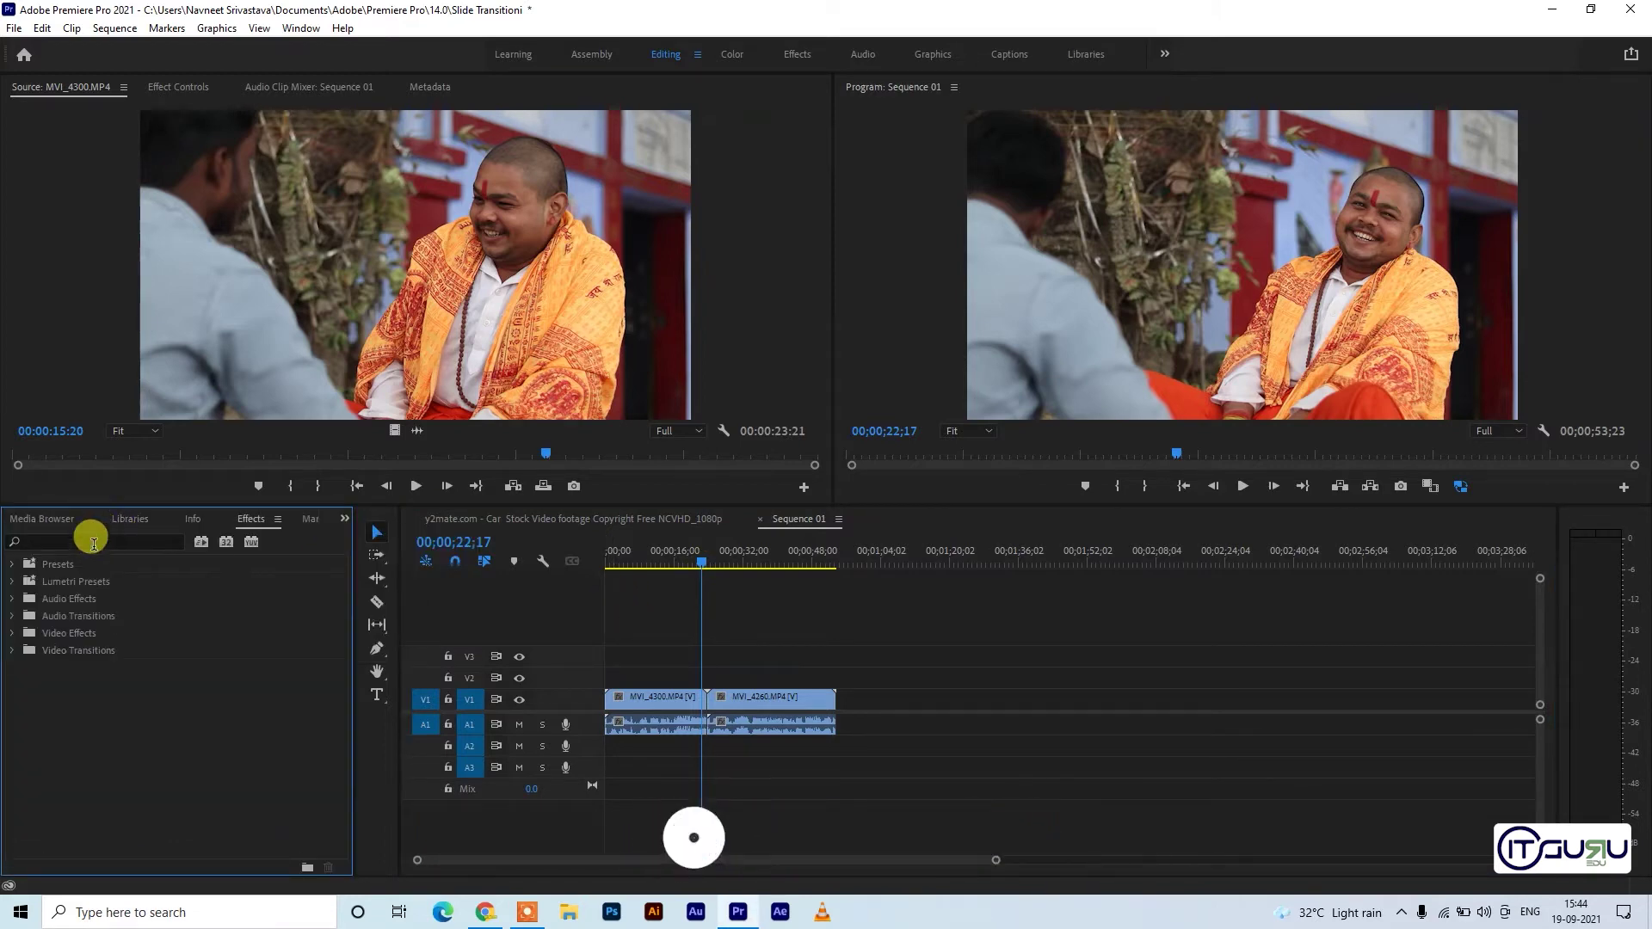
pyautogui.click(94, 542)
pyautogui.write('push')
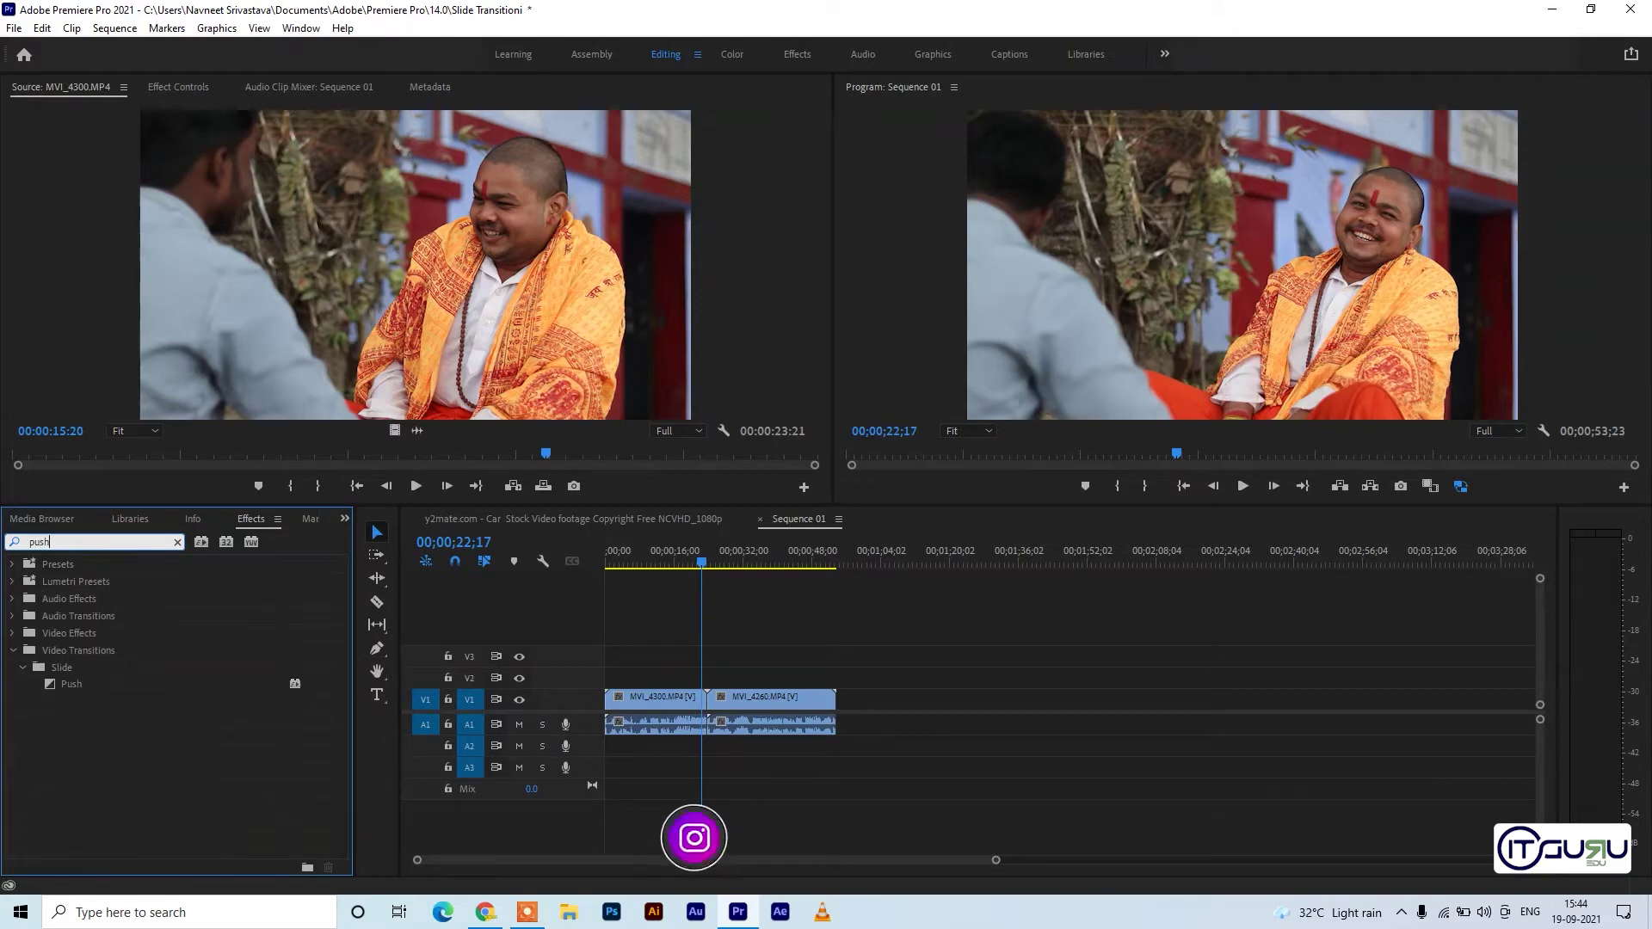
pyautogui.moveTo(147, 686)
pyautogui.mouseDown()
pyautogui.moveTo(680, 689)
pyautogui.moveTo(708, 704)
pyautogui.mouseUp()
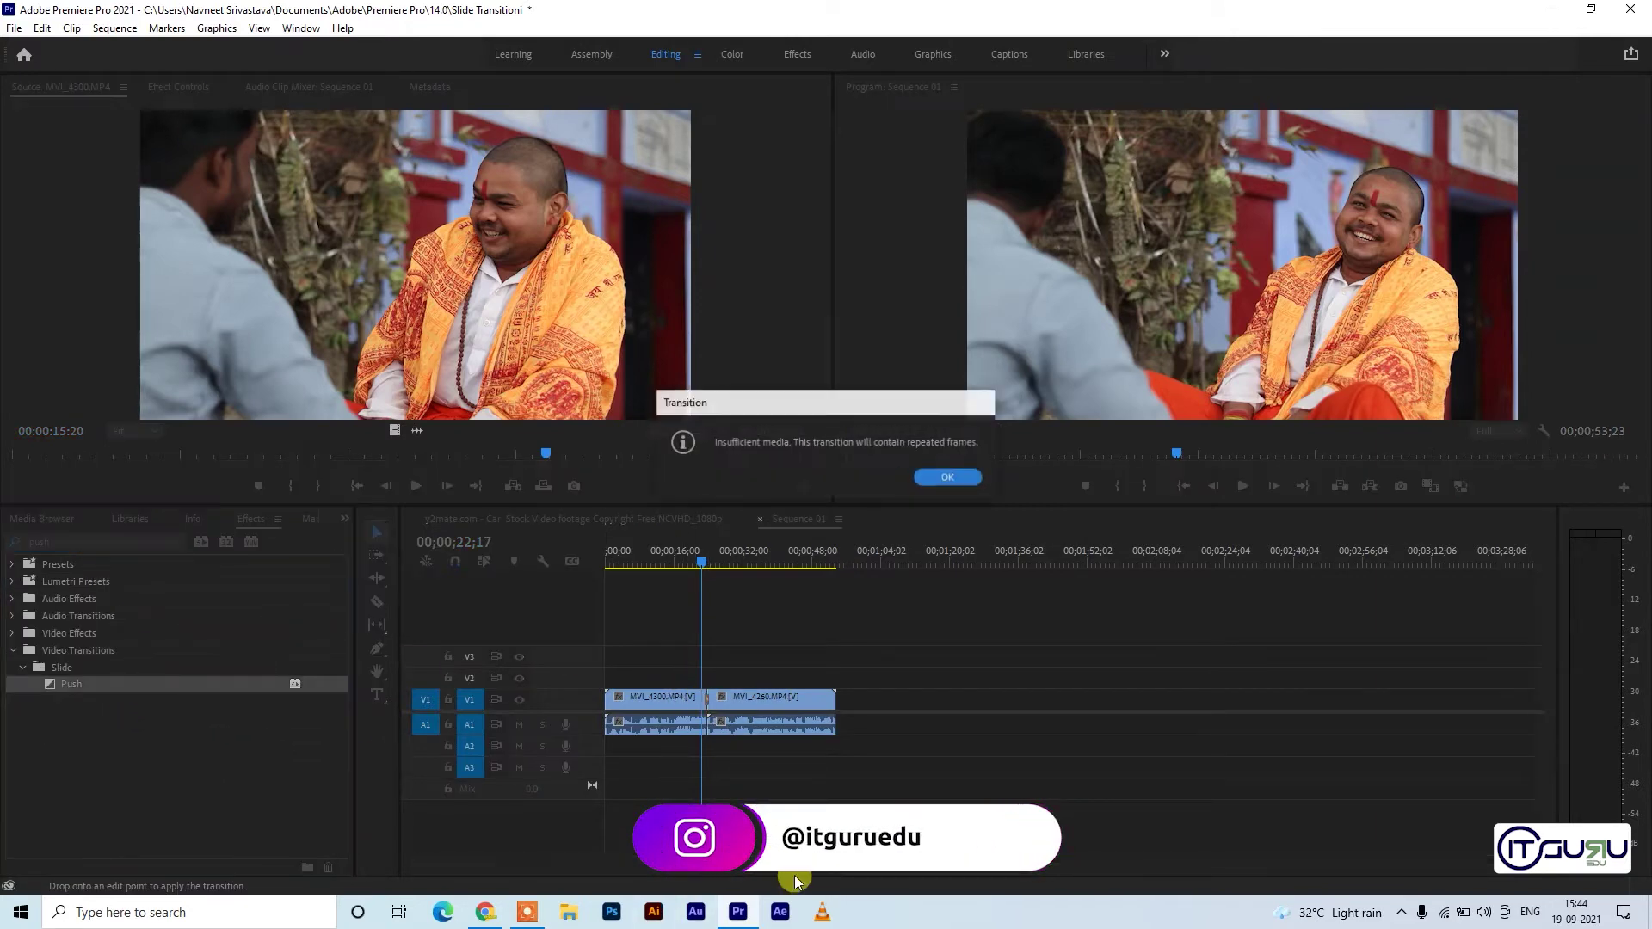
pyautogui.click(957, 478)
# Preview the Push transition and return the left panel to Project
pyautogui.scroll(5, 1178, 589)
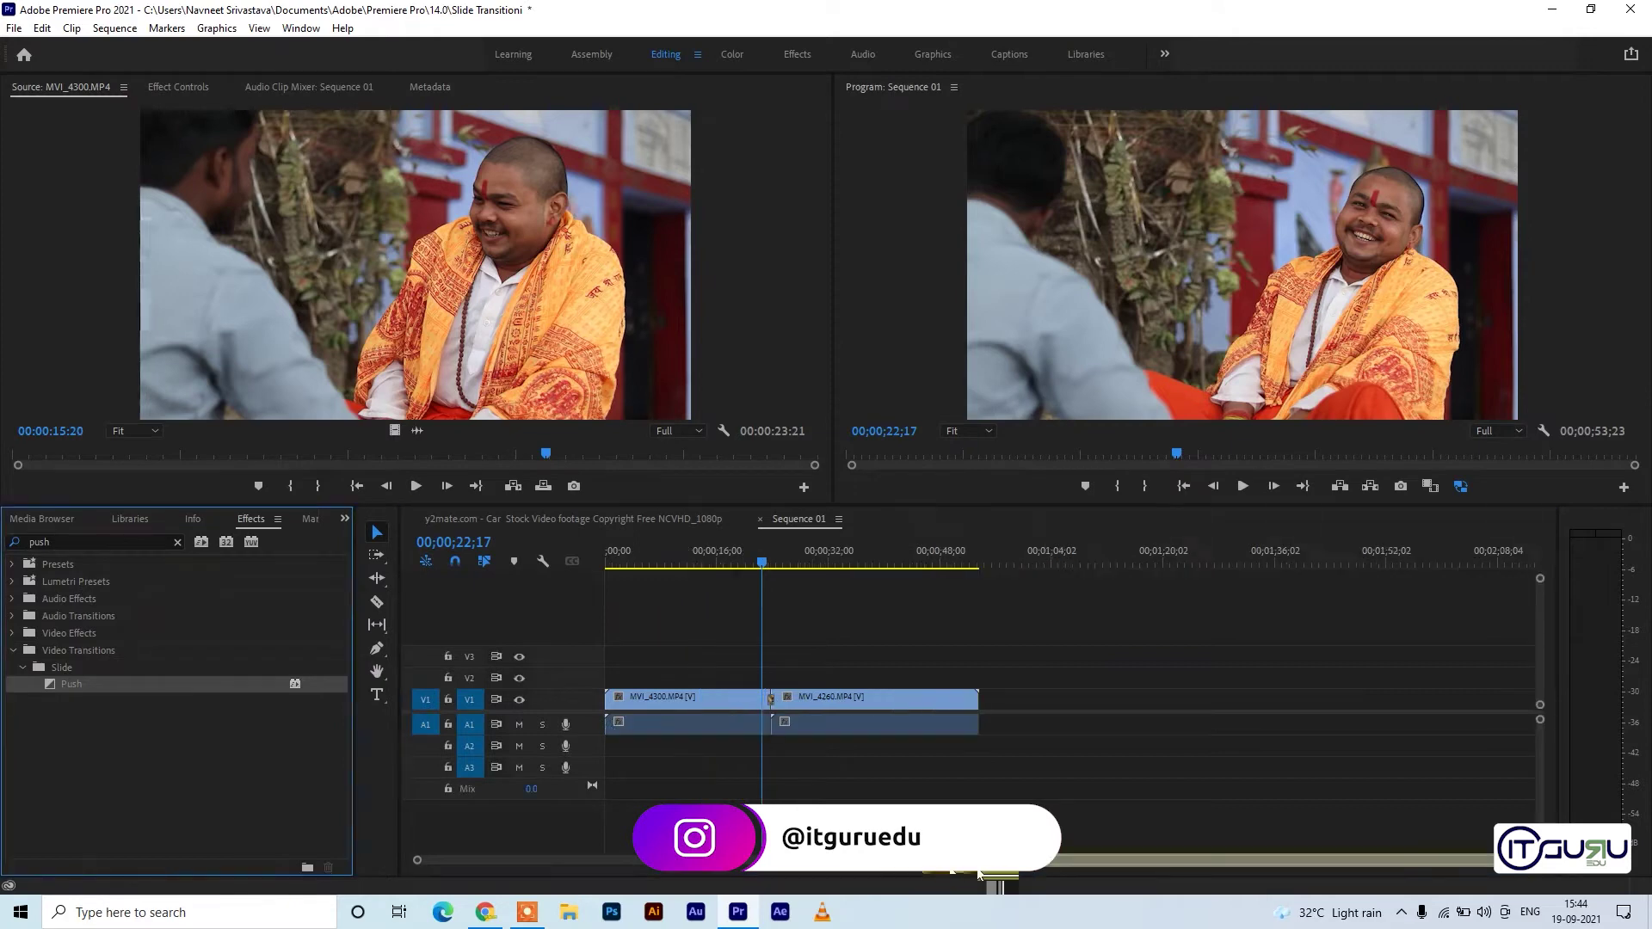
pyautogui.click(1065, 559)
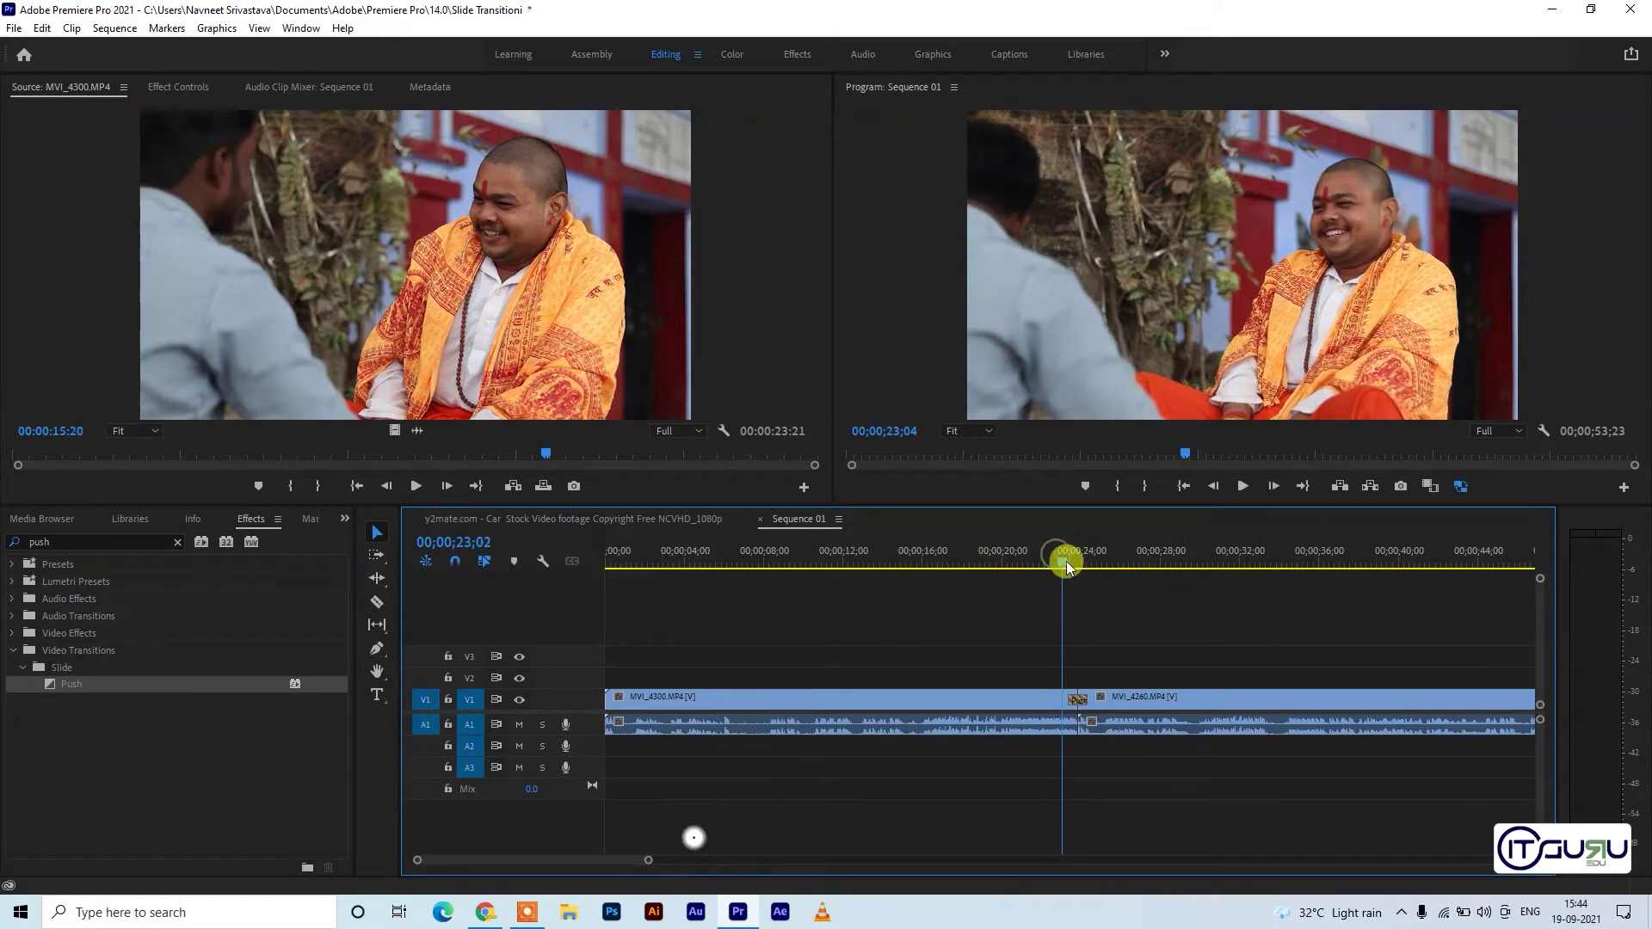
pyautogui.click(1242, 487)
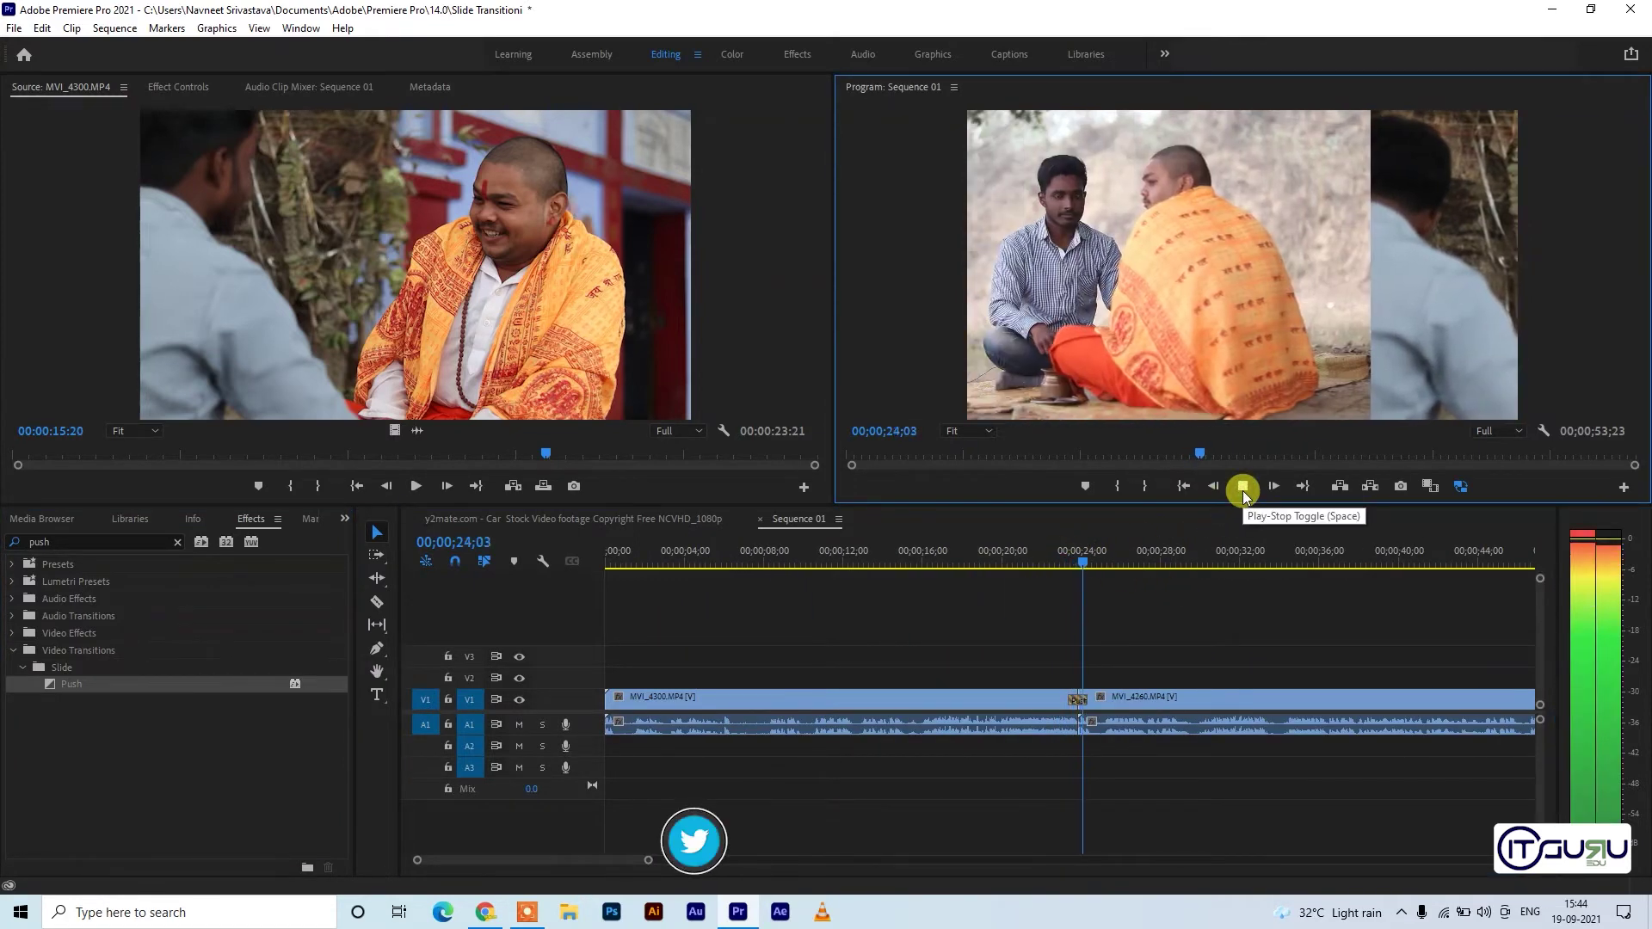
pyautogui.click(1083, 560)
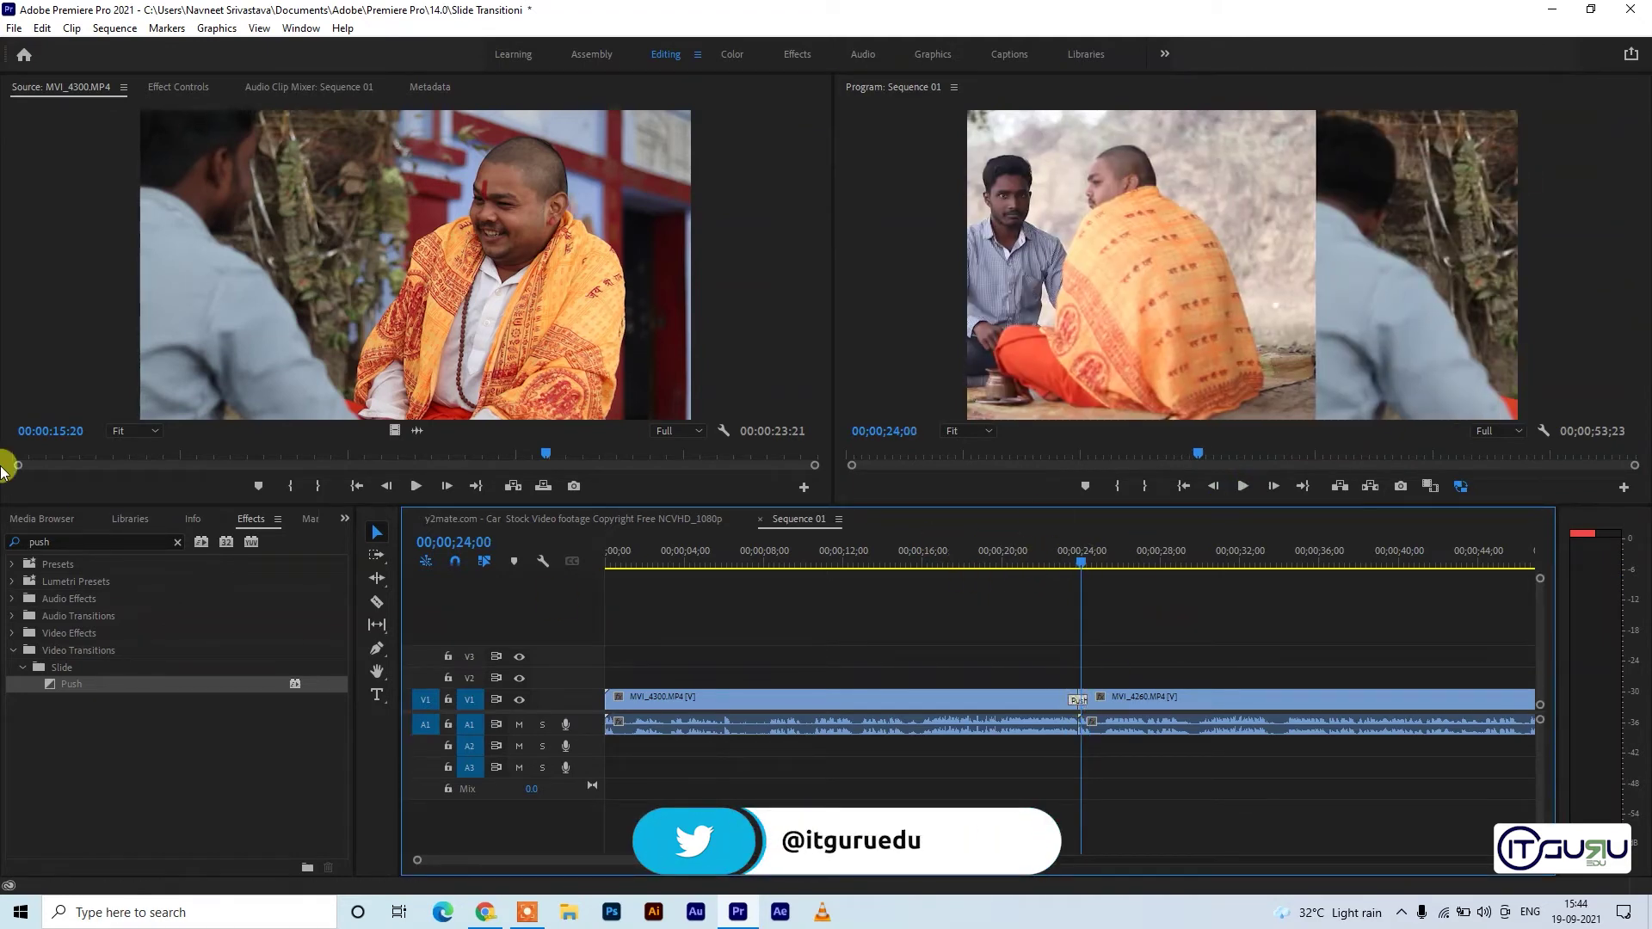
pyautogui.click(346, 520)
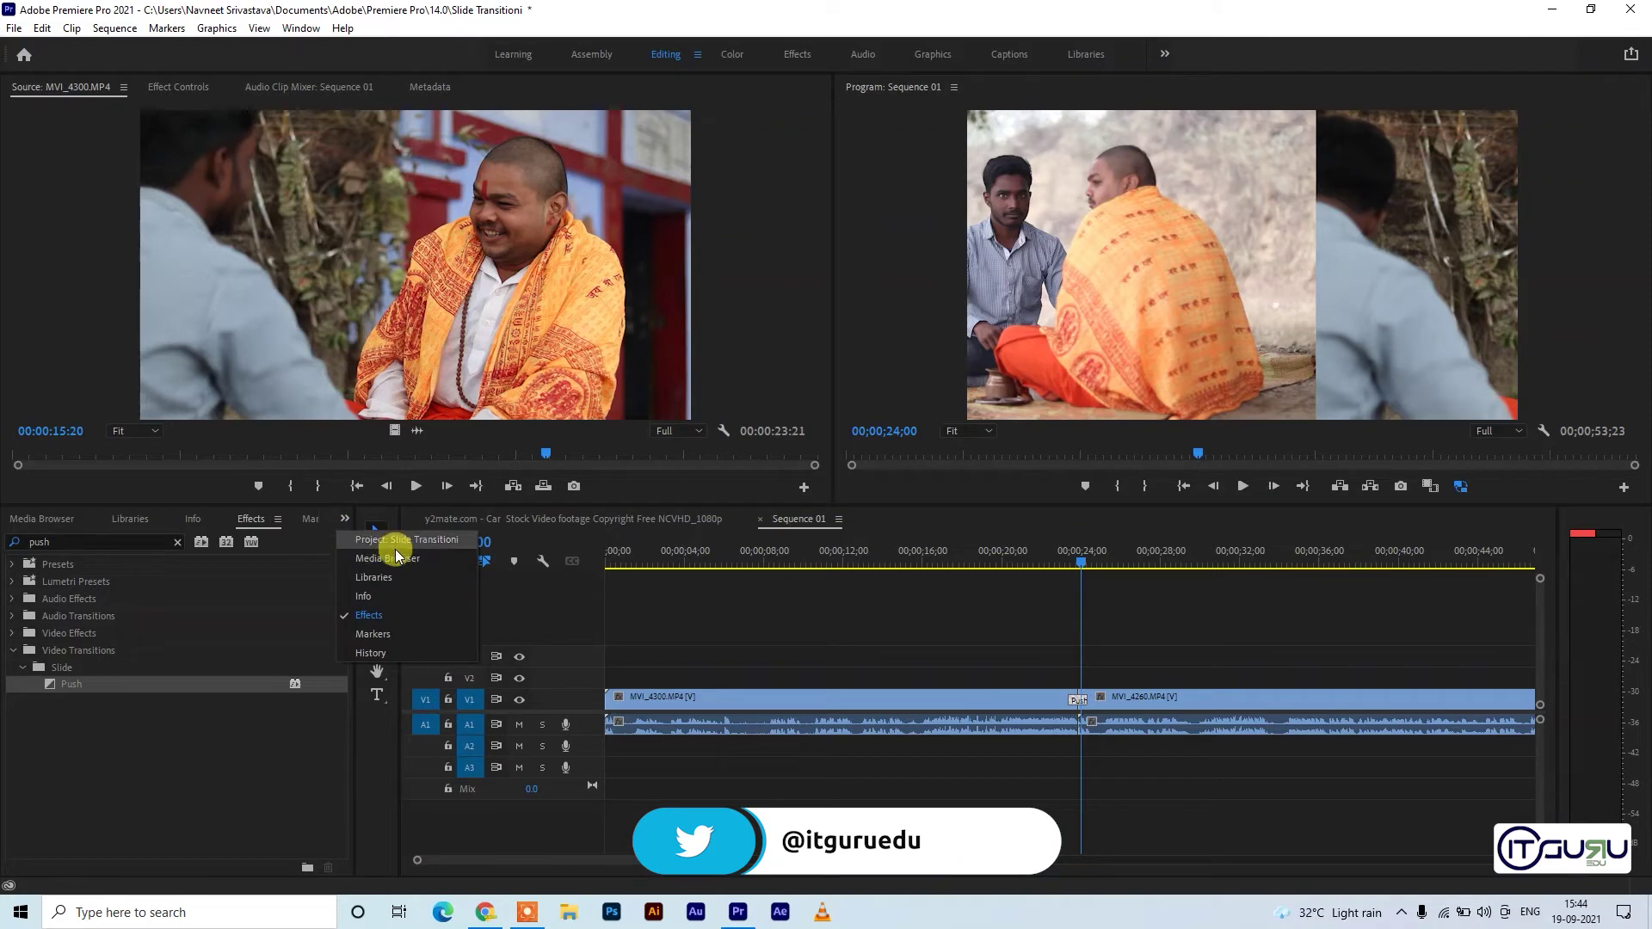
pyautogui.click(400, 541)
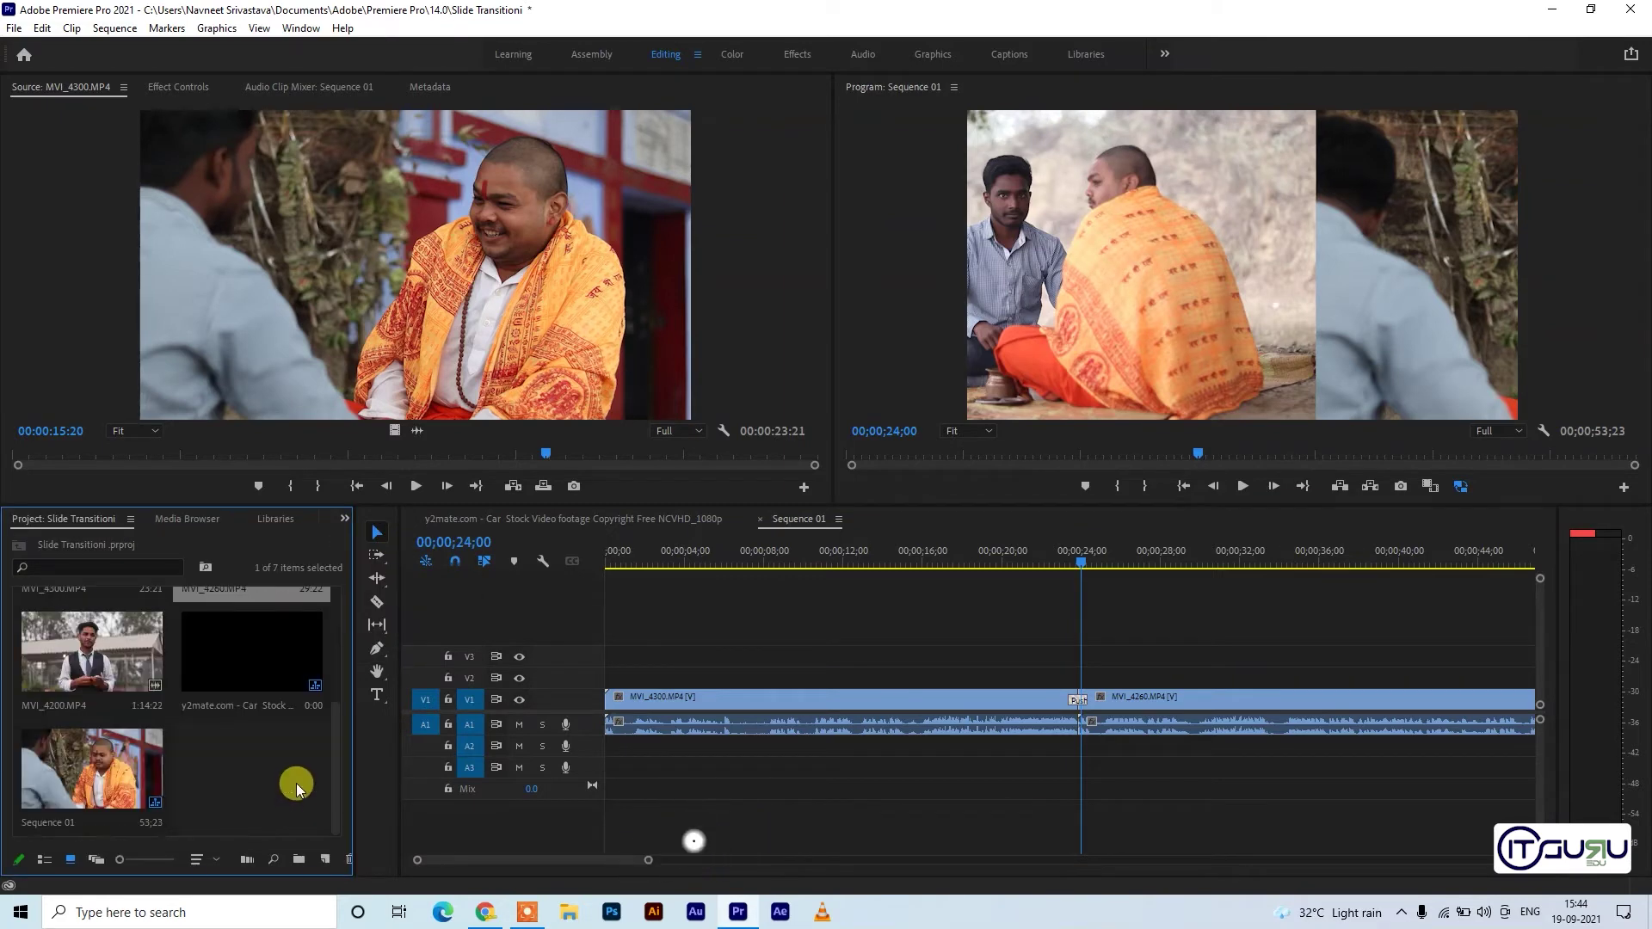
# Create a new Adjustment Layer in the project bin with default settings
pyautogui.rightClick(296, 785)
pyautogui.moveTo(401, 553)
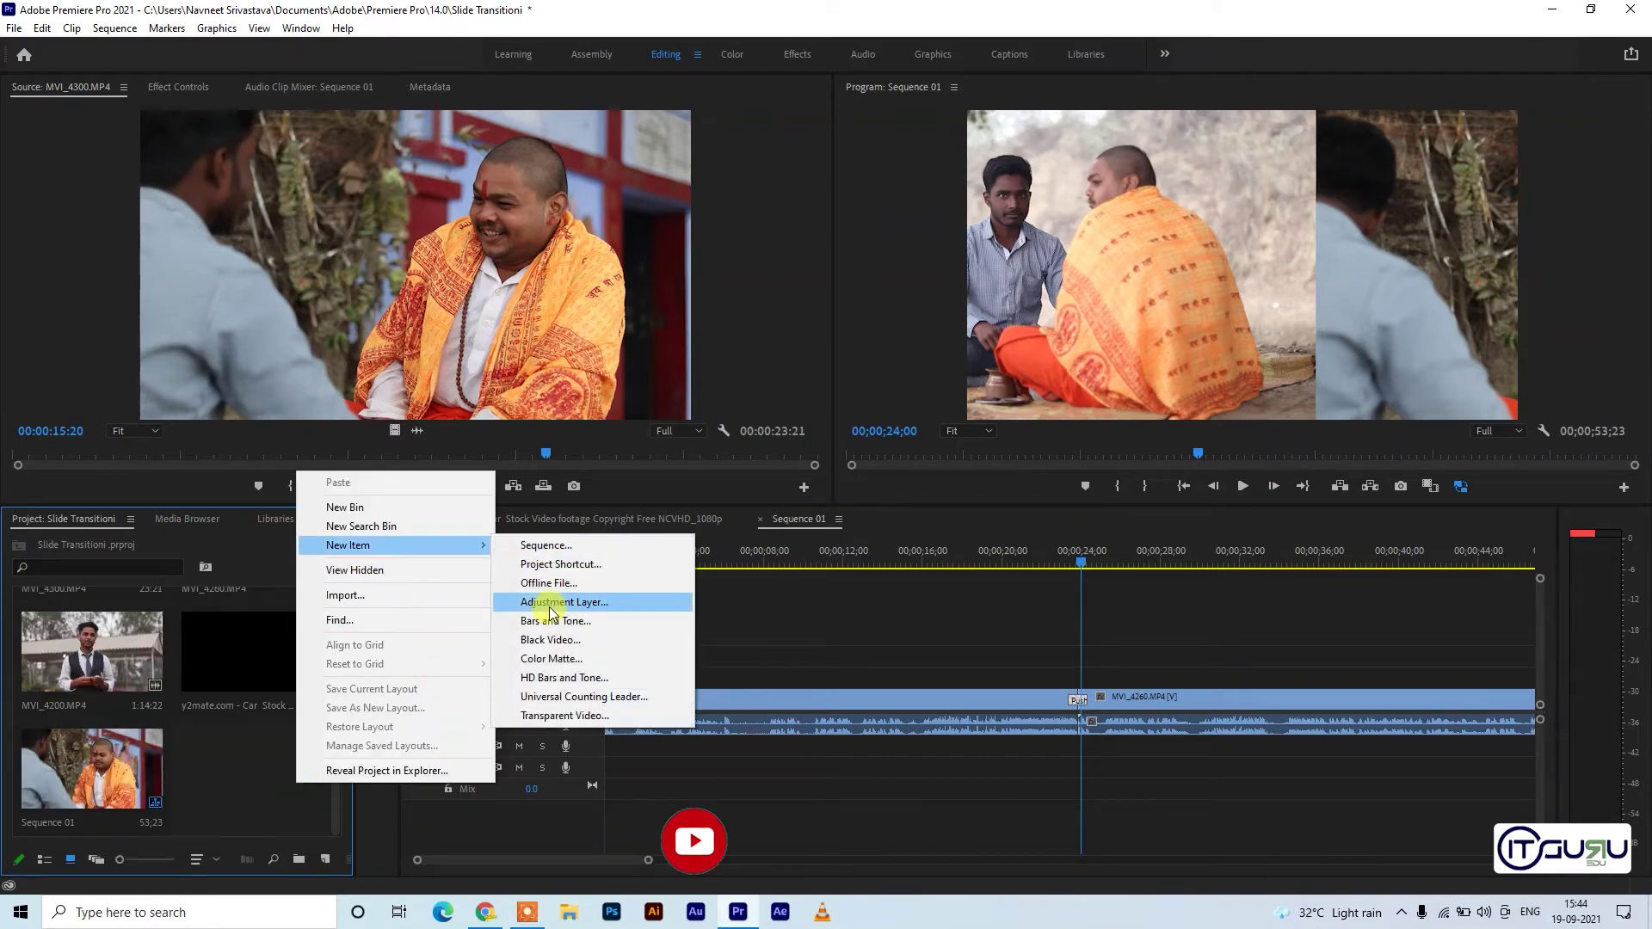
pyautogui.click(592, 601)
pyautogui.click(852, 517)
# Place the Adjustment Layer on V2 directly above the Push transition
pyautogui.moveTo(250, 768); pyautogui.dragTo(1086, 688)
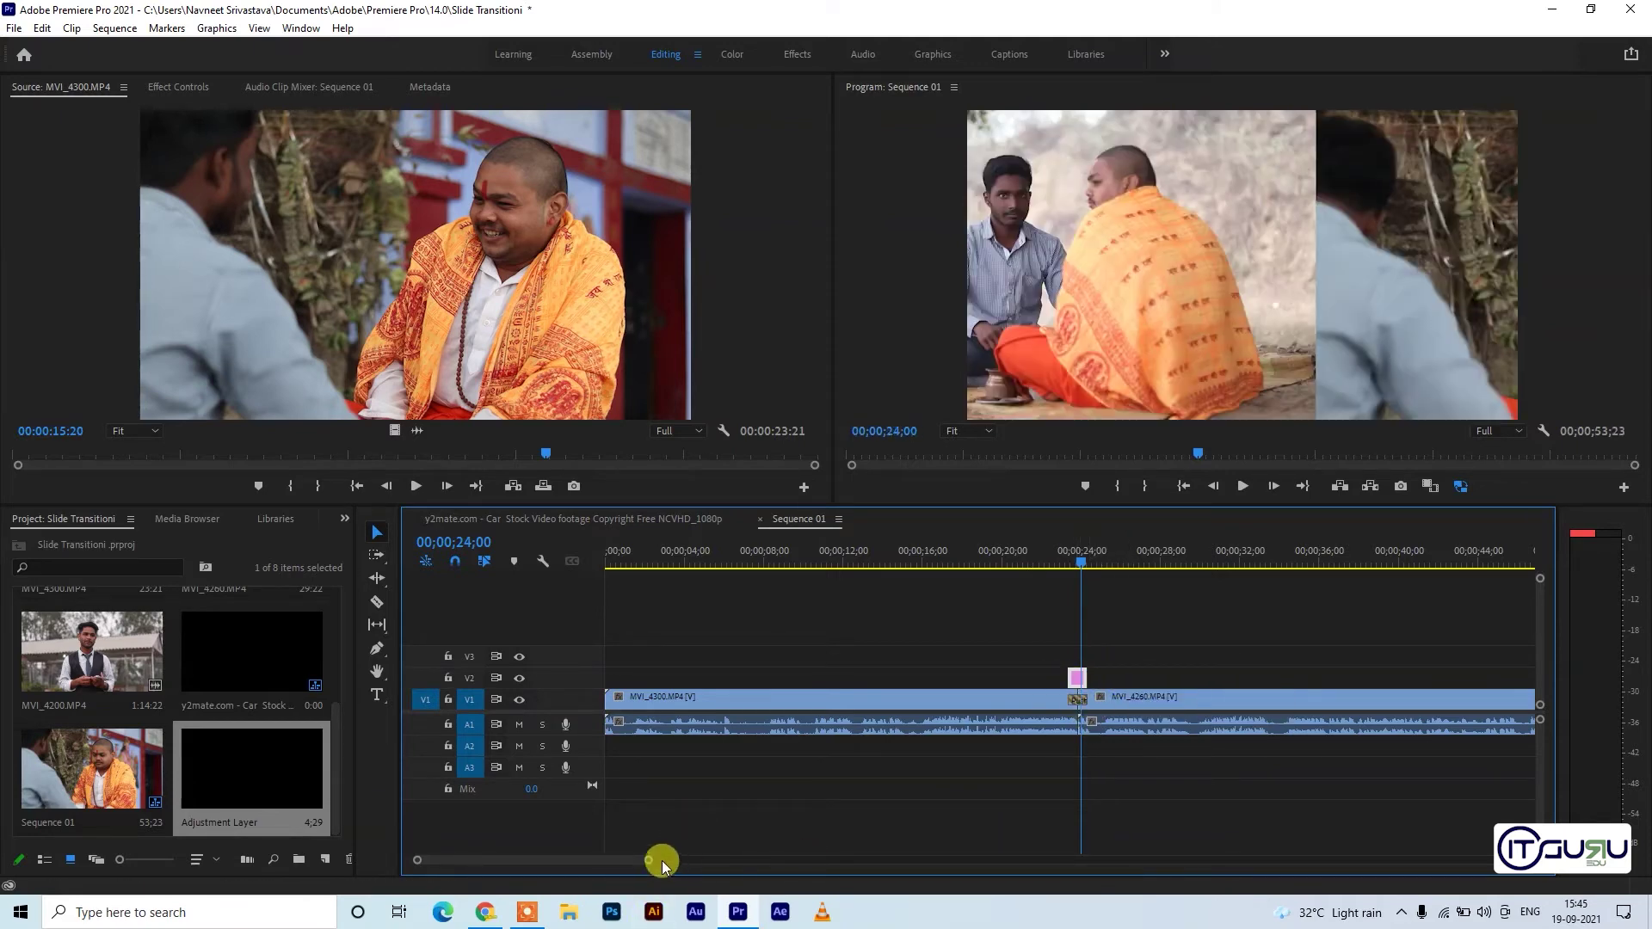
pyautogui.moveTo(649, 865); pyautogui.dragTo(502, 861)
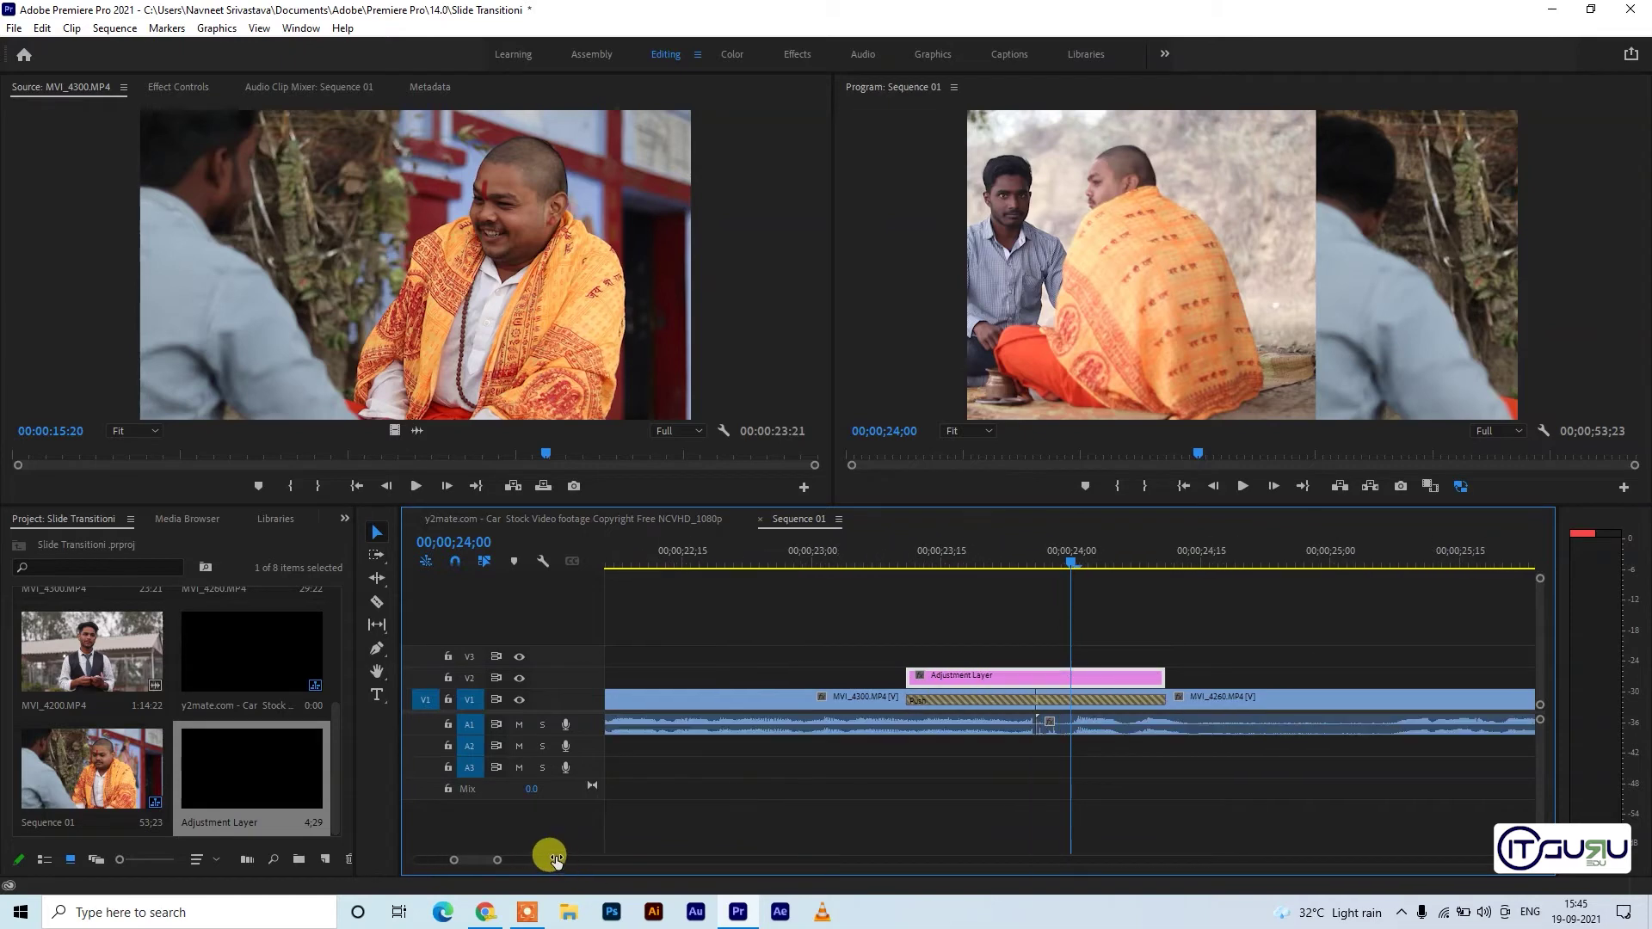
pyautogui.click(960, 561)
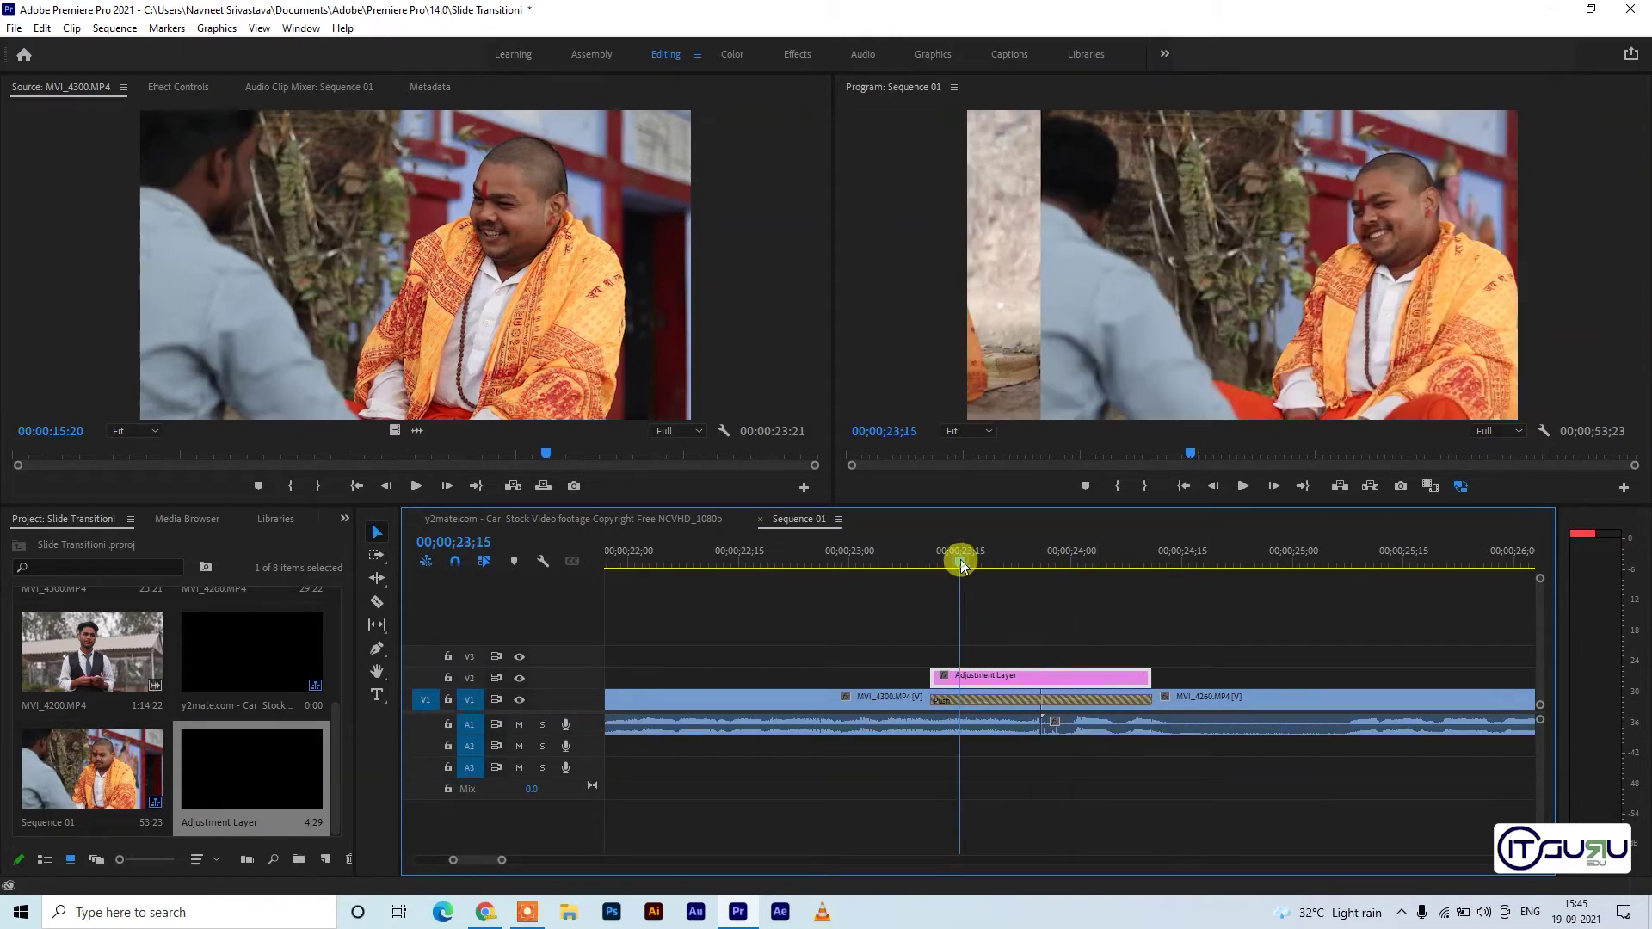
pyautogui.click(345, 519)
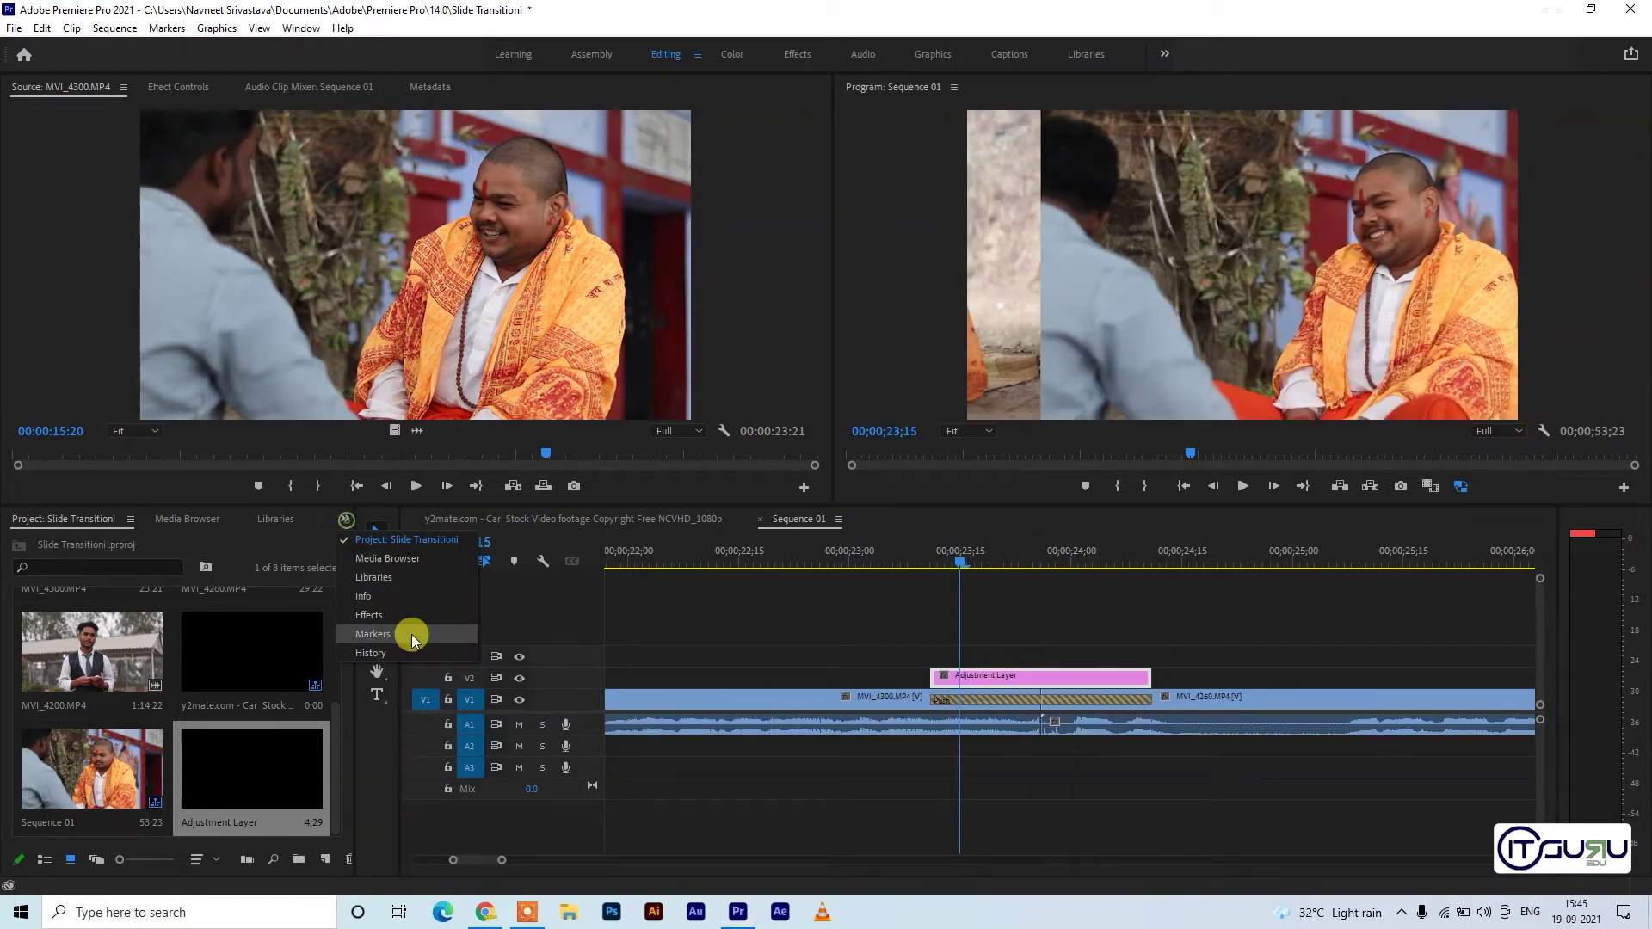
# Search Effects for 'blur' and apply Directional Blur to the Adjustment Layer
pyautogui.click(412, 620)
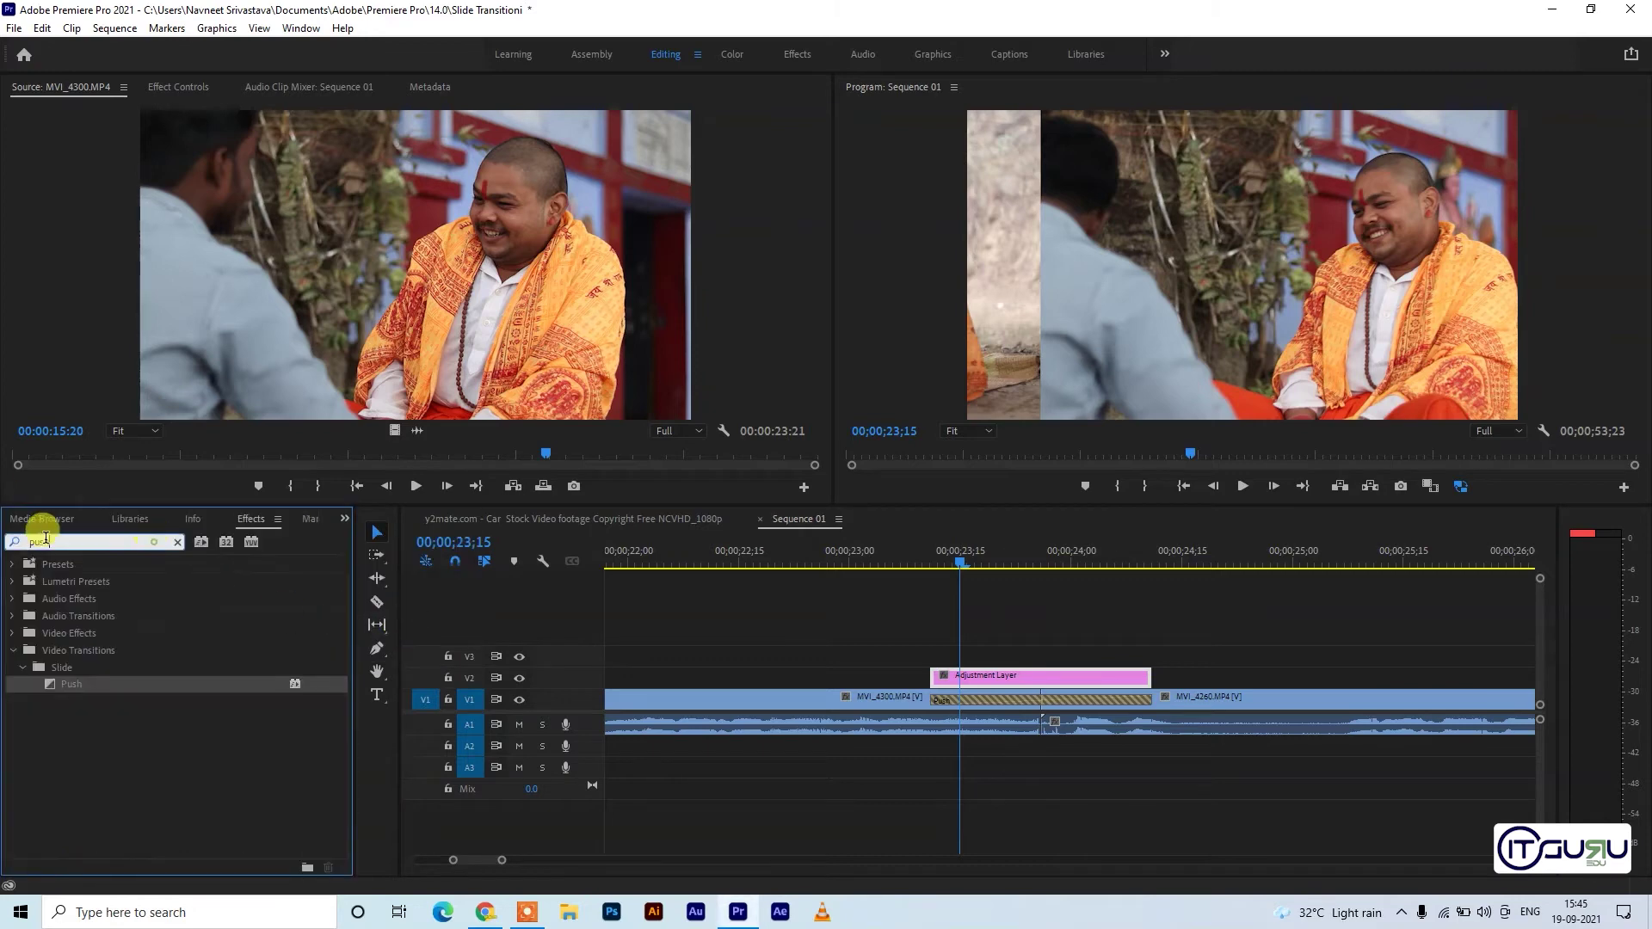
pyautogui.write('g')
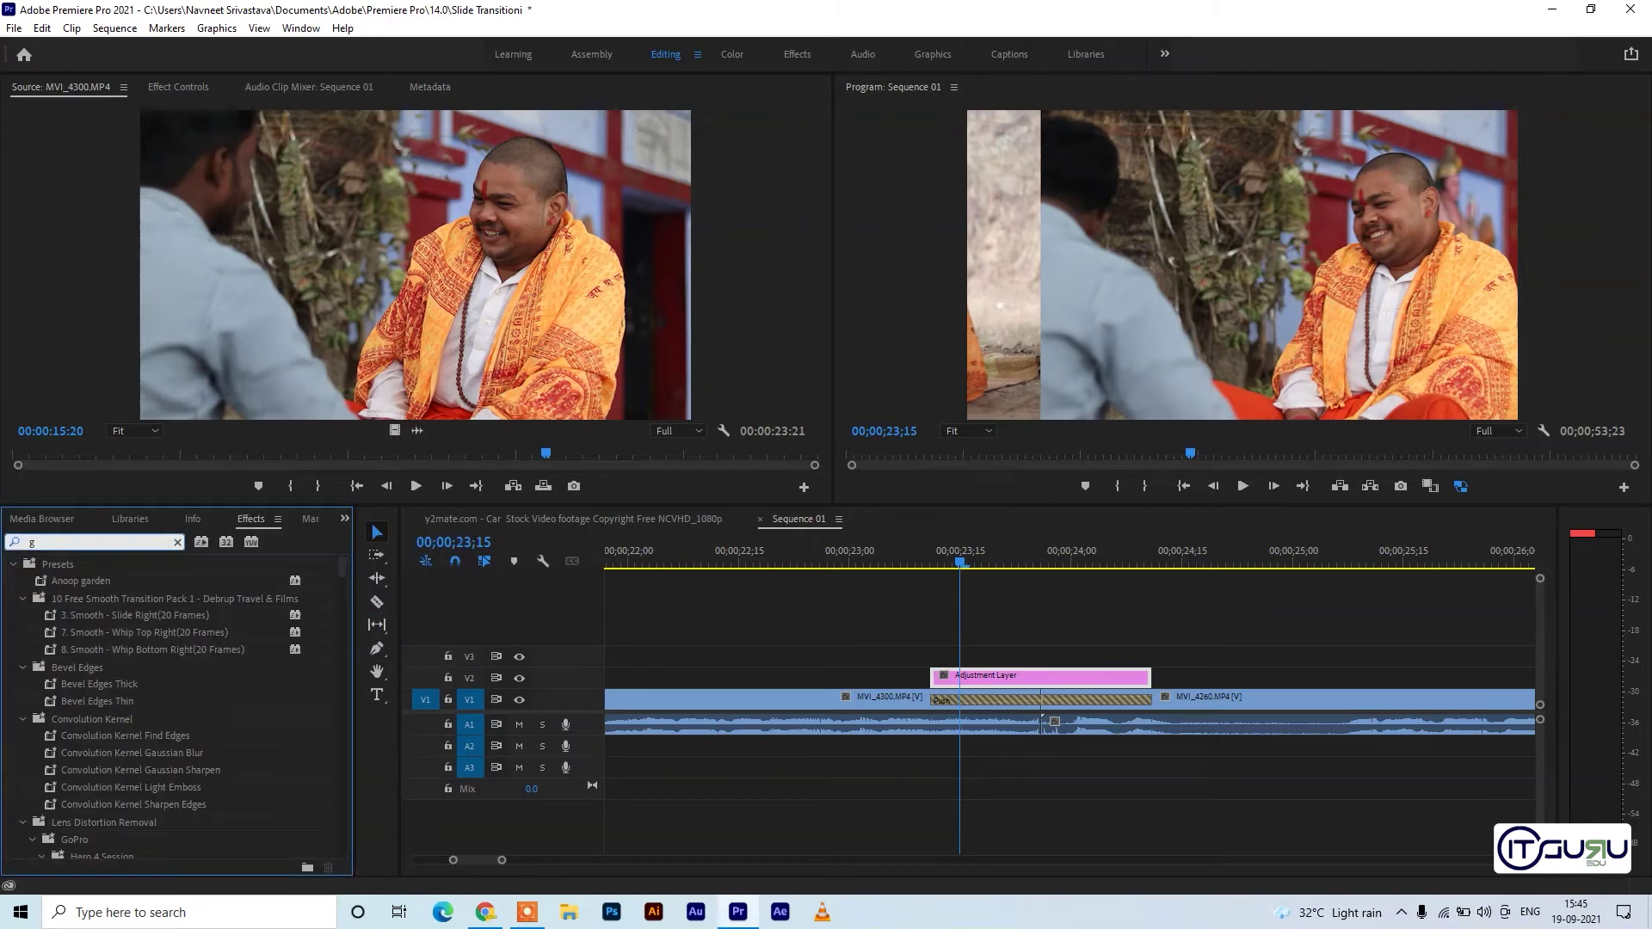
pyautogui.press('BackSpace')
pyautogui.write('b;')
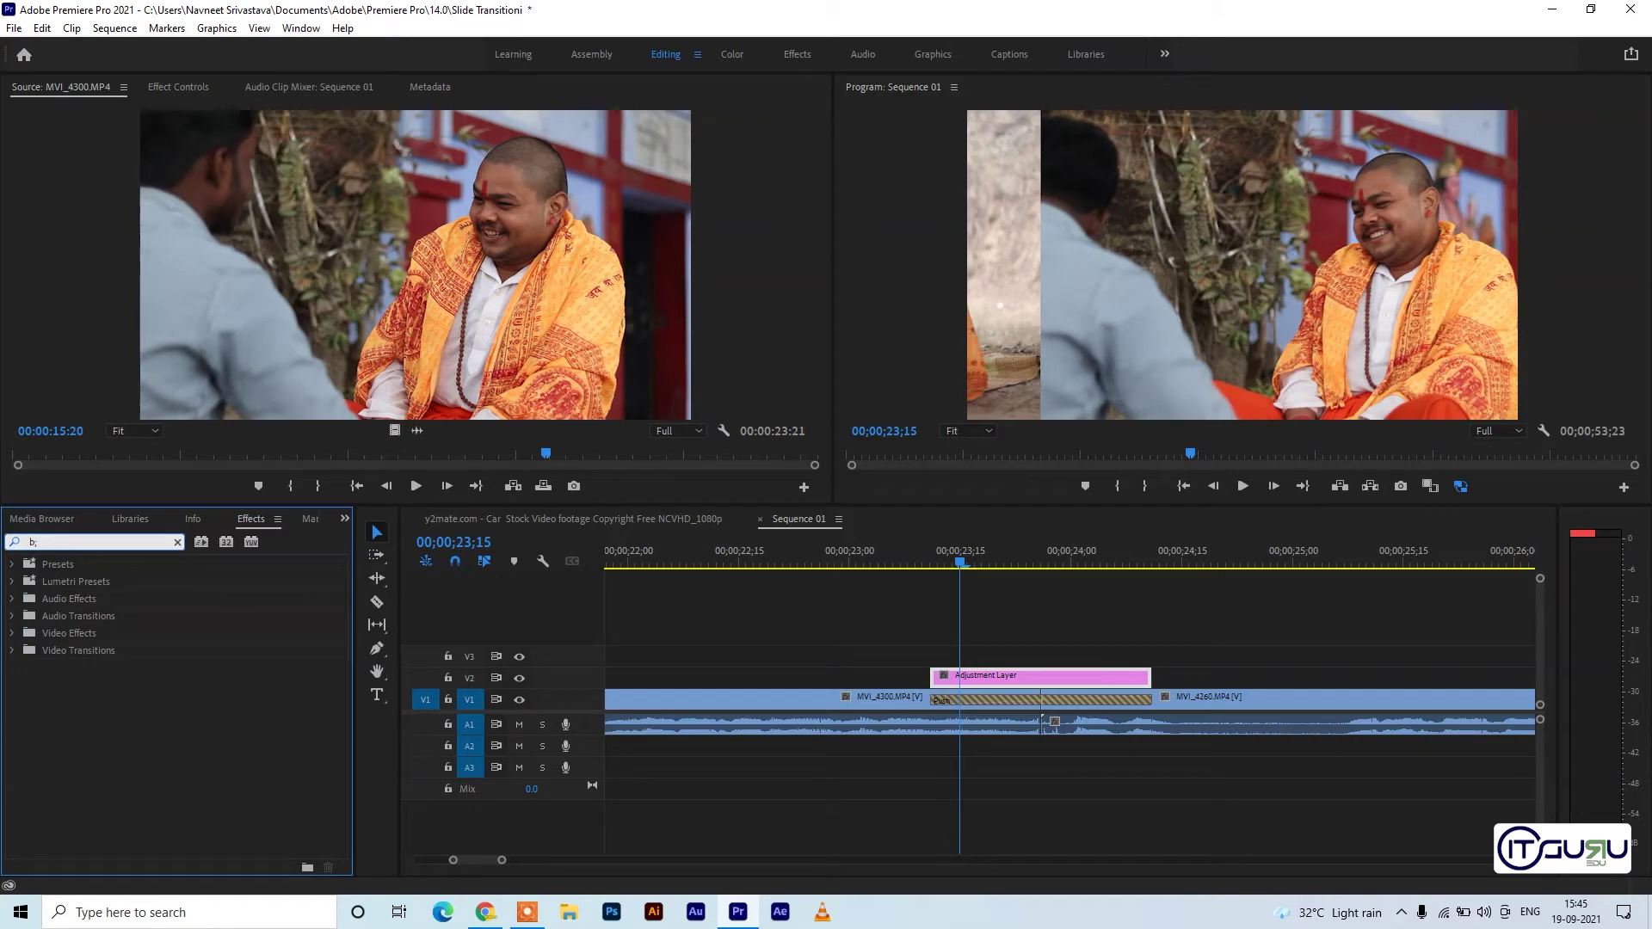
pyautogui.press('BackSpace')
pyautogui.write('lur')
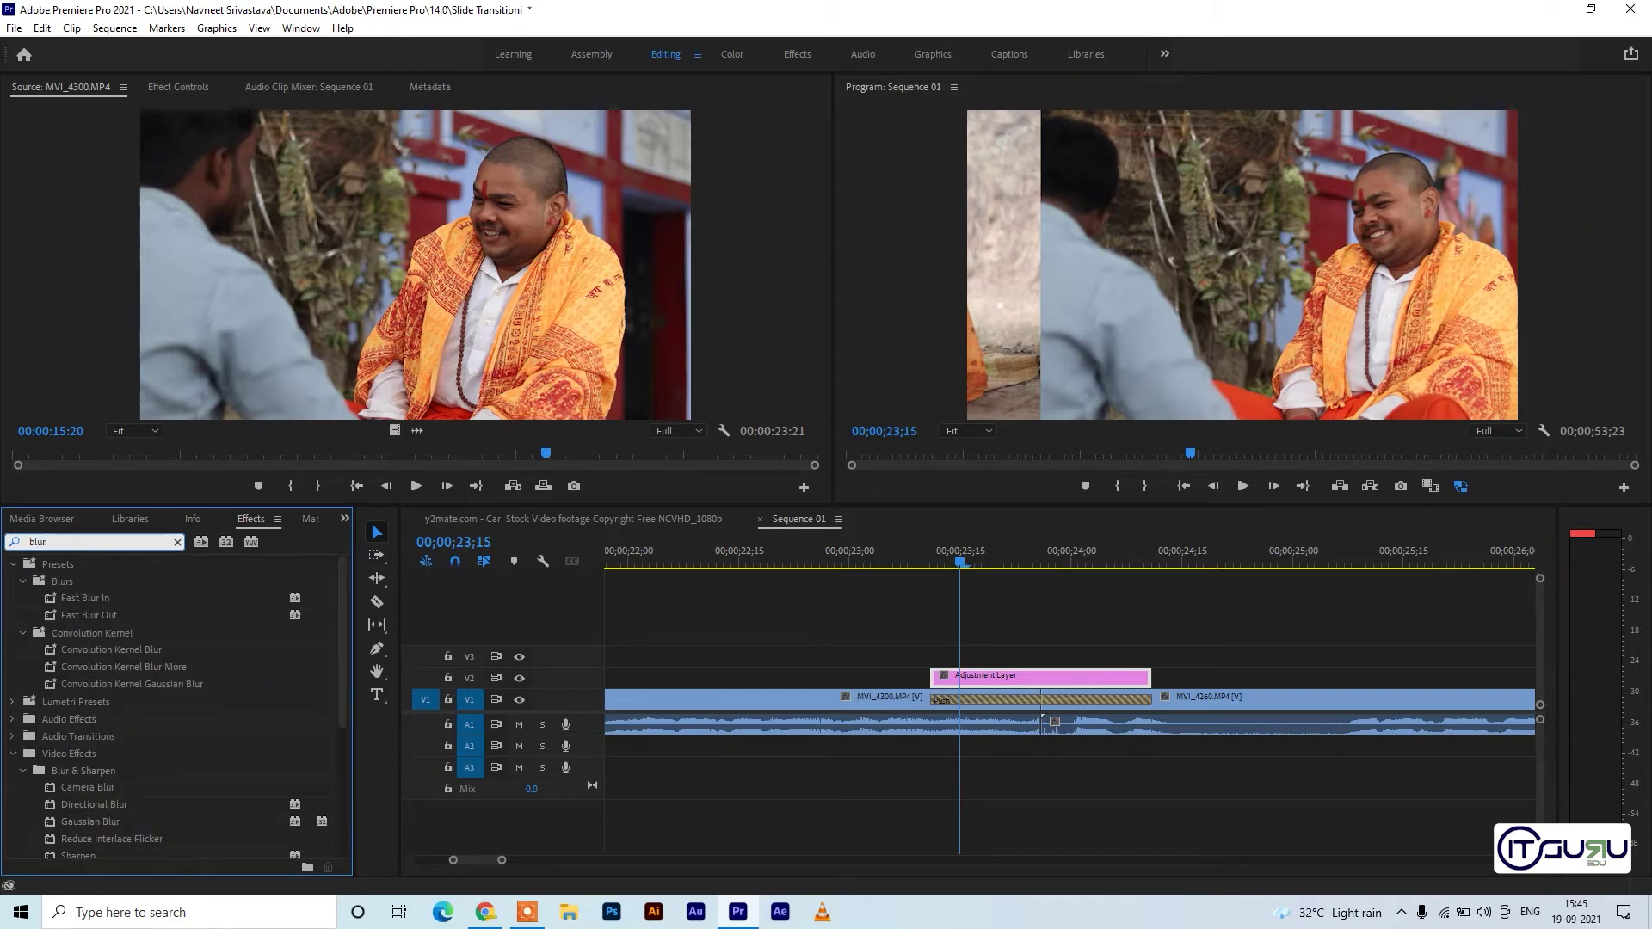
pyautogui.scroll(-1, 138, 823)
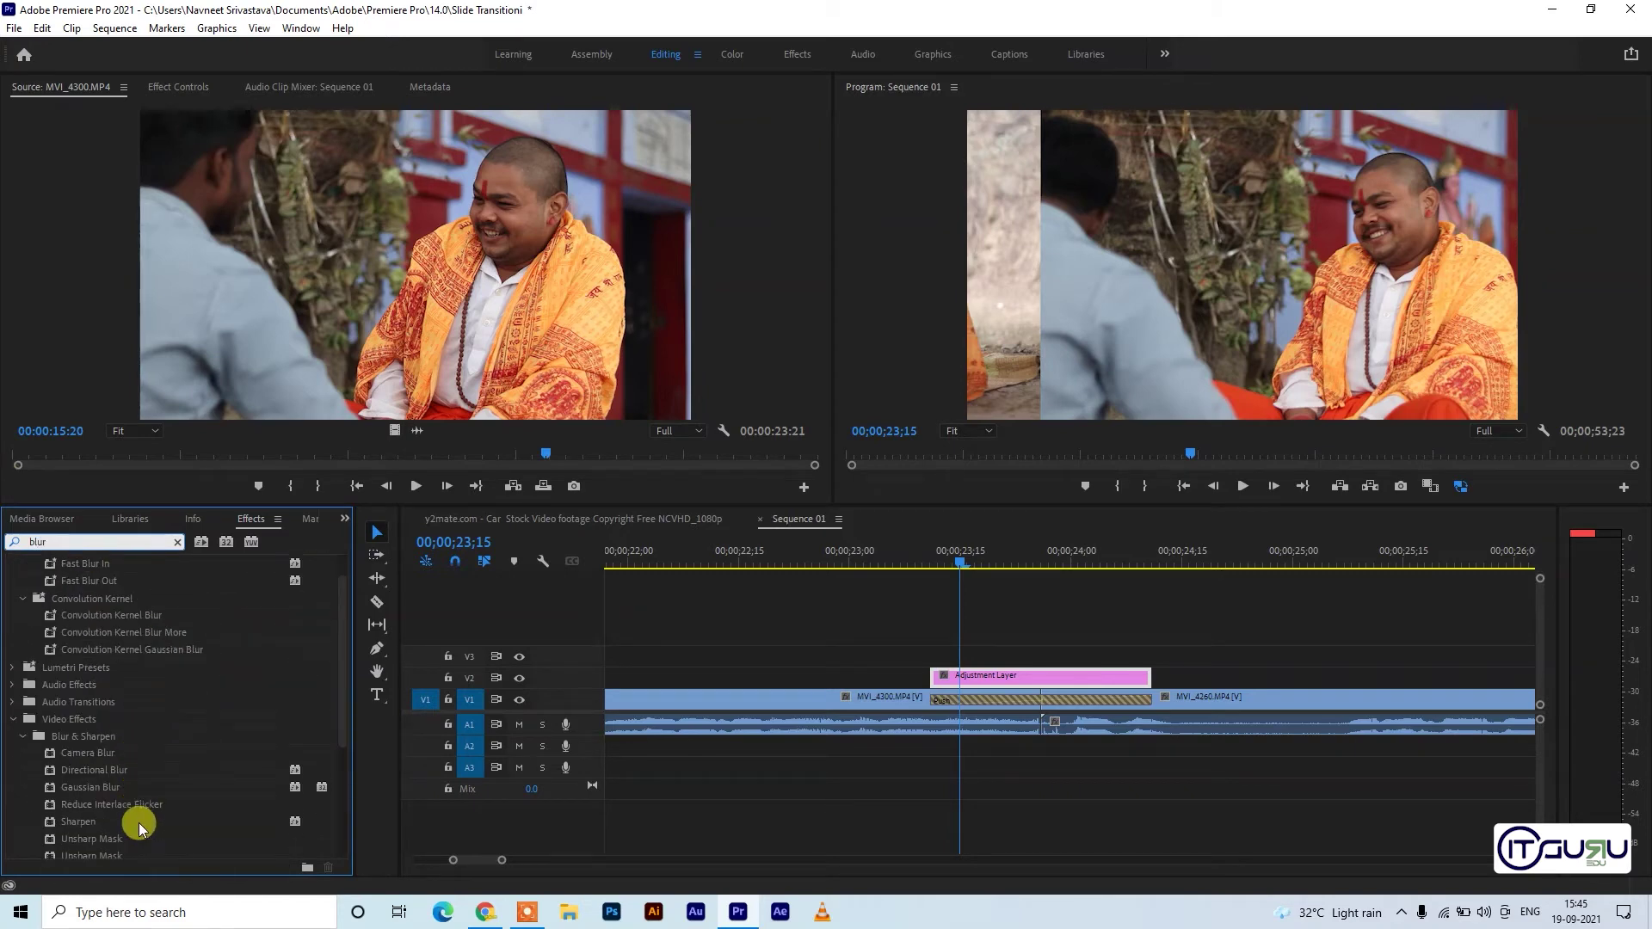
pyautogui.click(126, 772)
pyautogui.moveTo(136, 772); pyautogui.dragTo(969, 674)
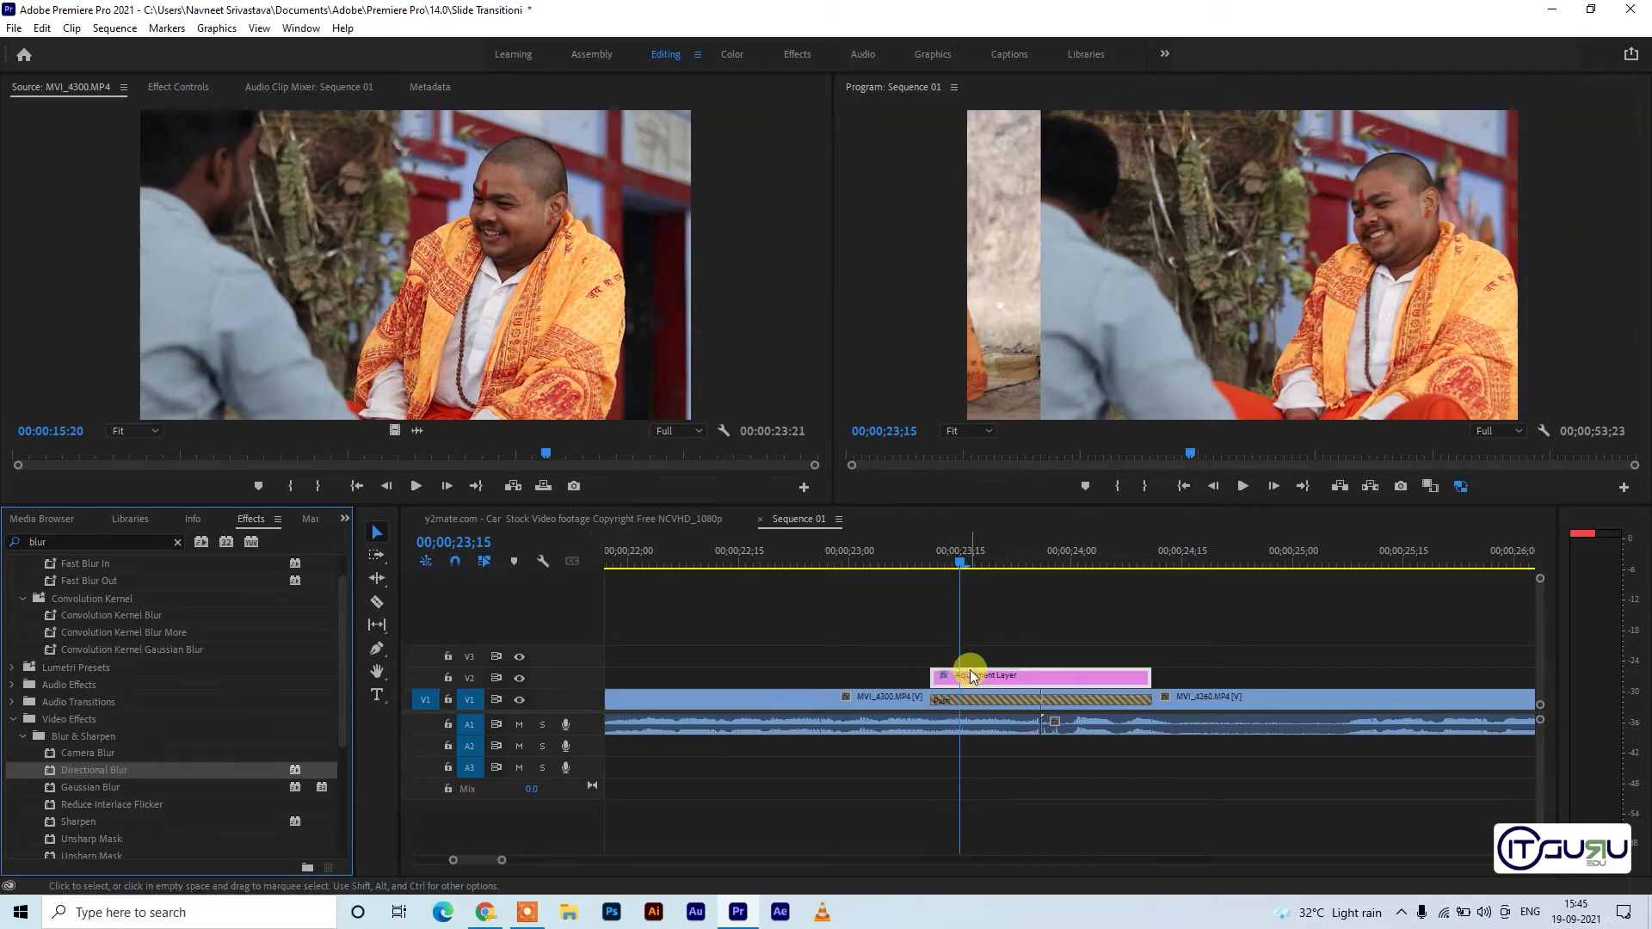
# Set the adjustment layer's Directional Blur to Blur Length 92 and Direction 90°
pyautogui.click(176, 87)
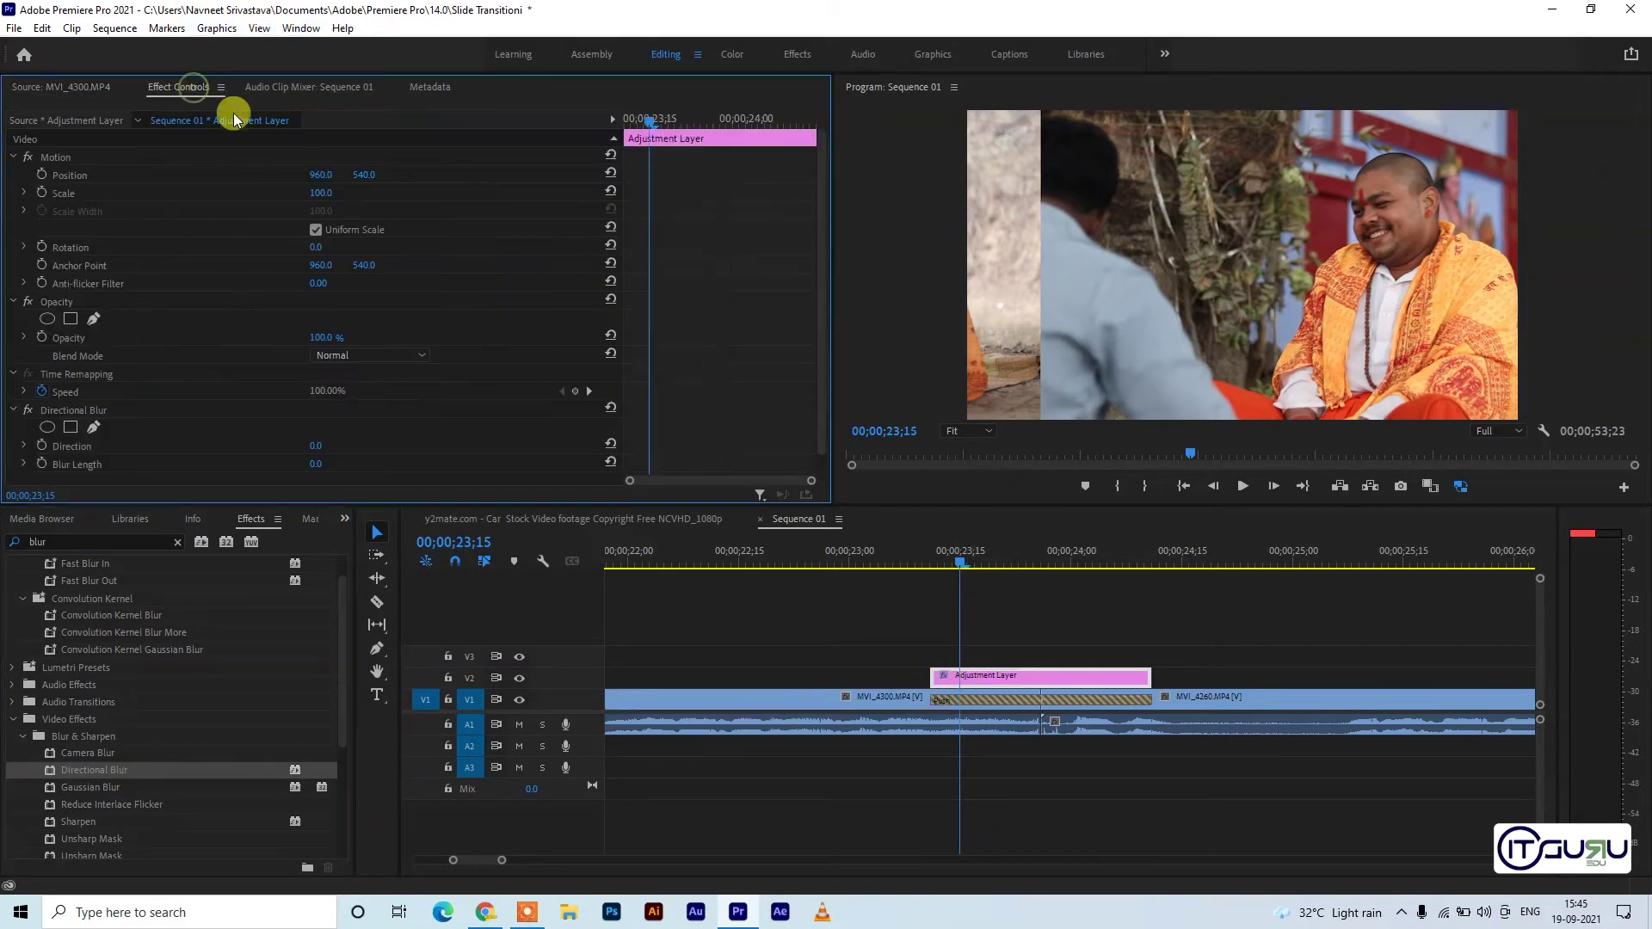
pyautogui.scroll(-1, 477, 437)
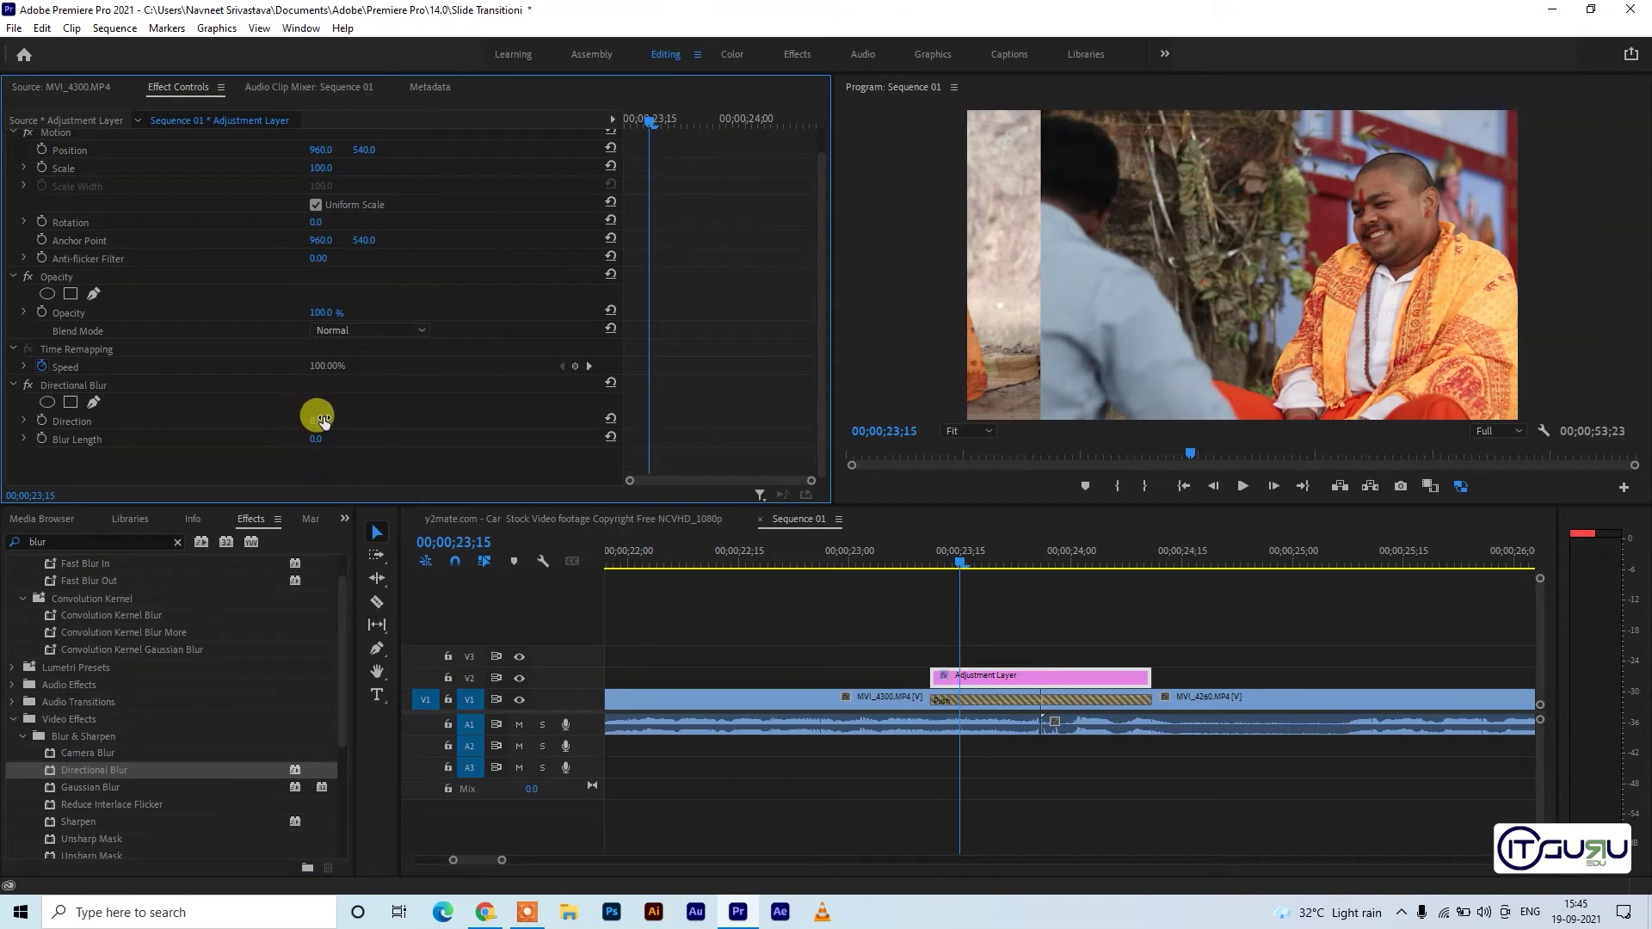
pyautogui.moveTo(328, 442); pyautogui.dragTo(333, 433)
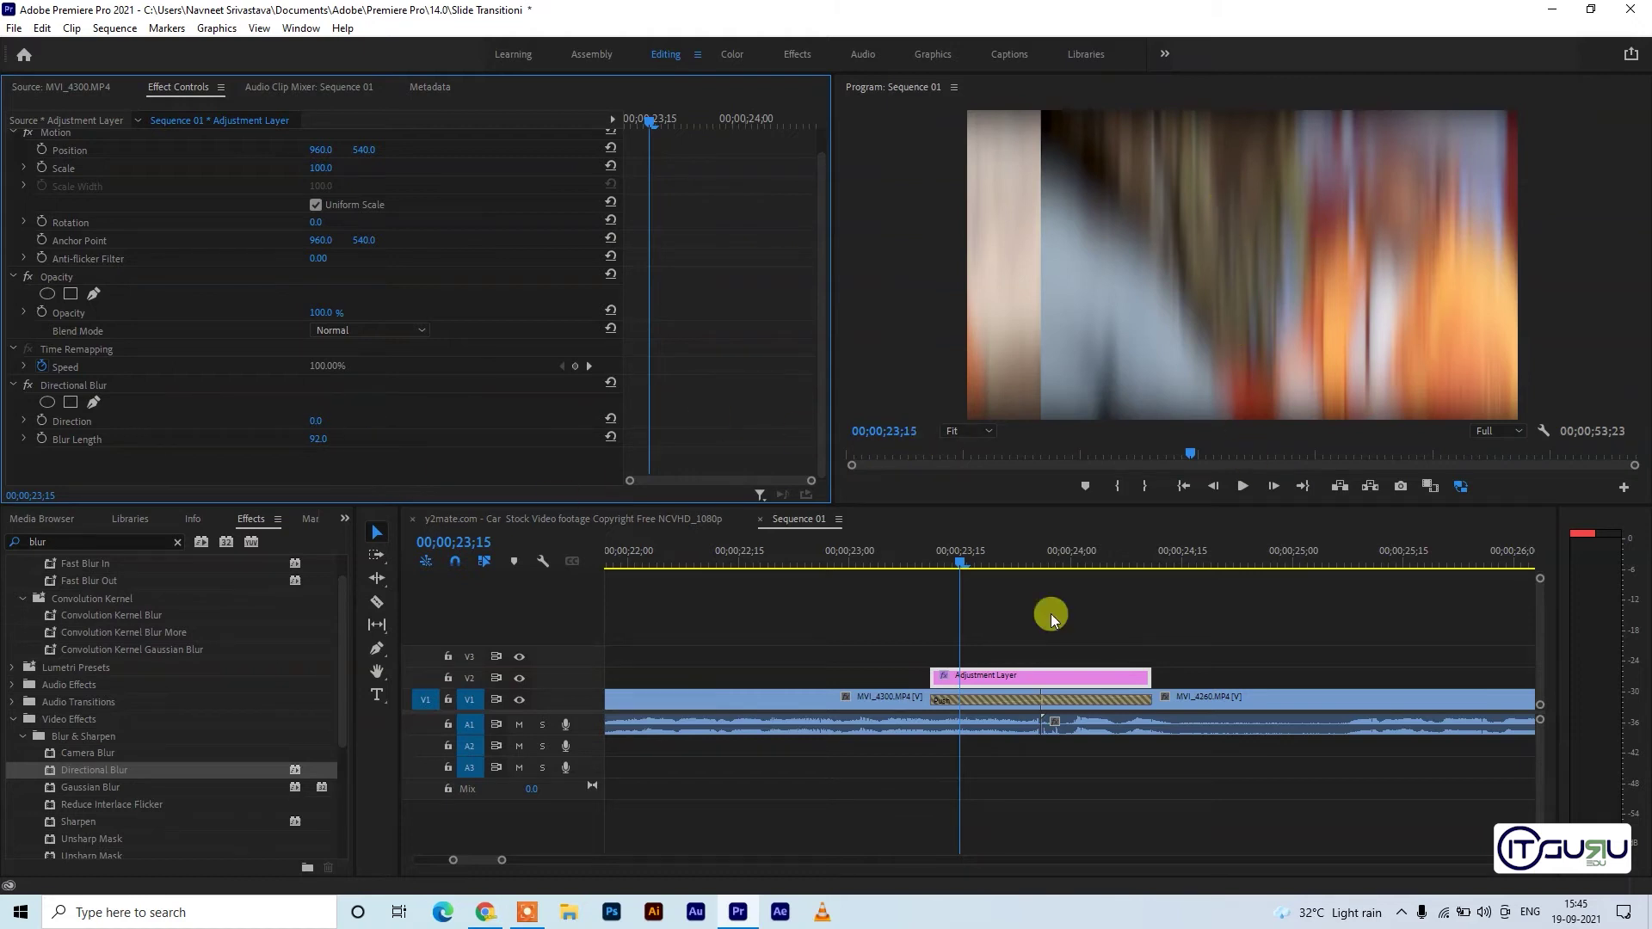
pyautogui.click(1041, 548)
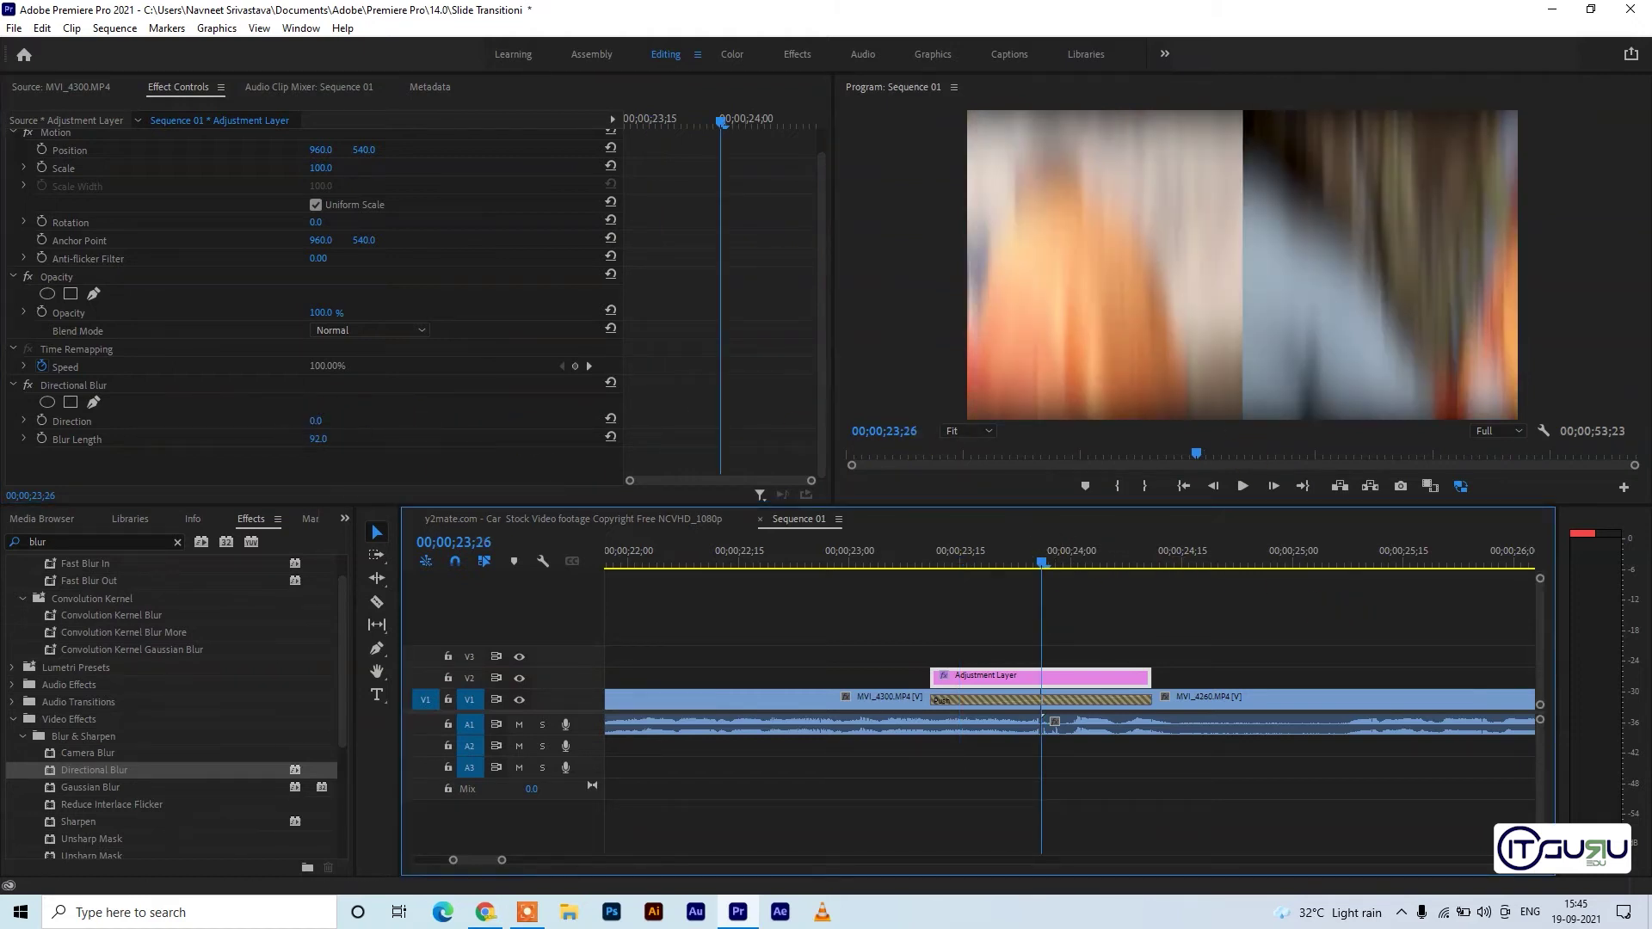
pyautogui.moveTo(318, 421); pyautogui.dragTo(327, 415)
pyautogui.click(328, 415)
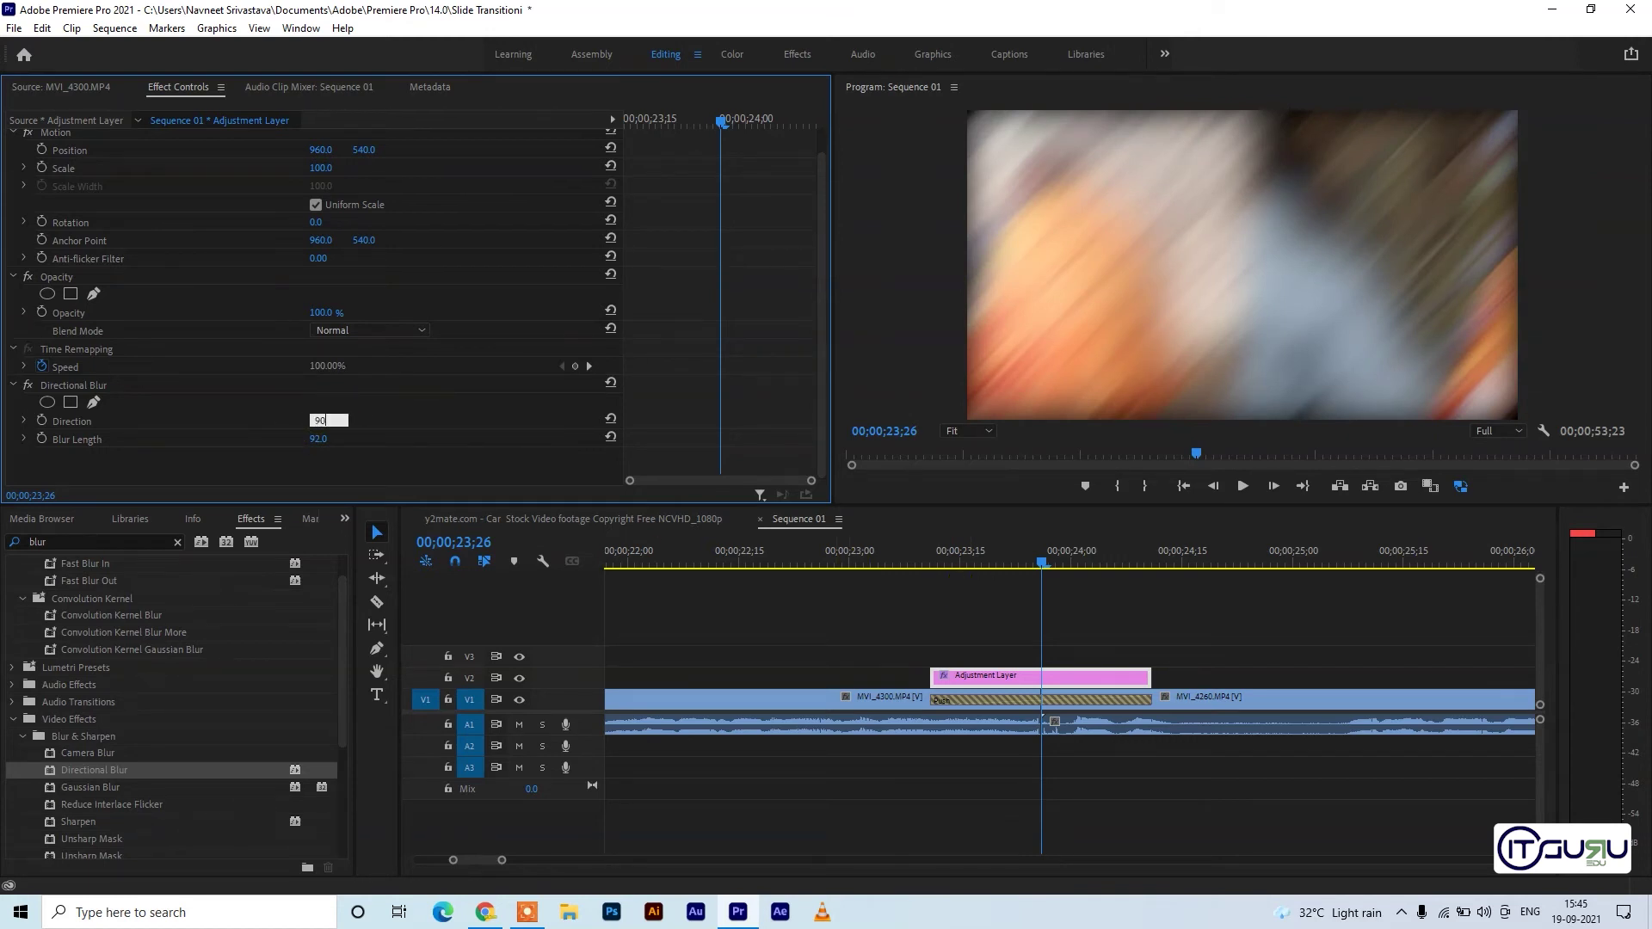
pyautogui.press('Return')
pyautogui.moveTo(978, 560); pyautogui.dragTo(878, 560)
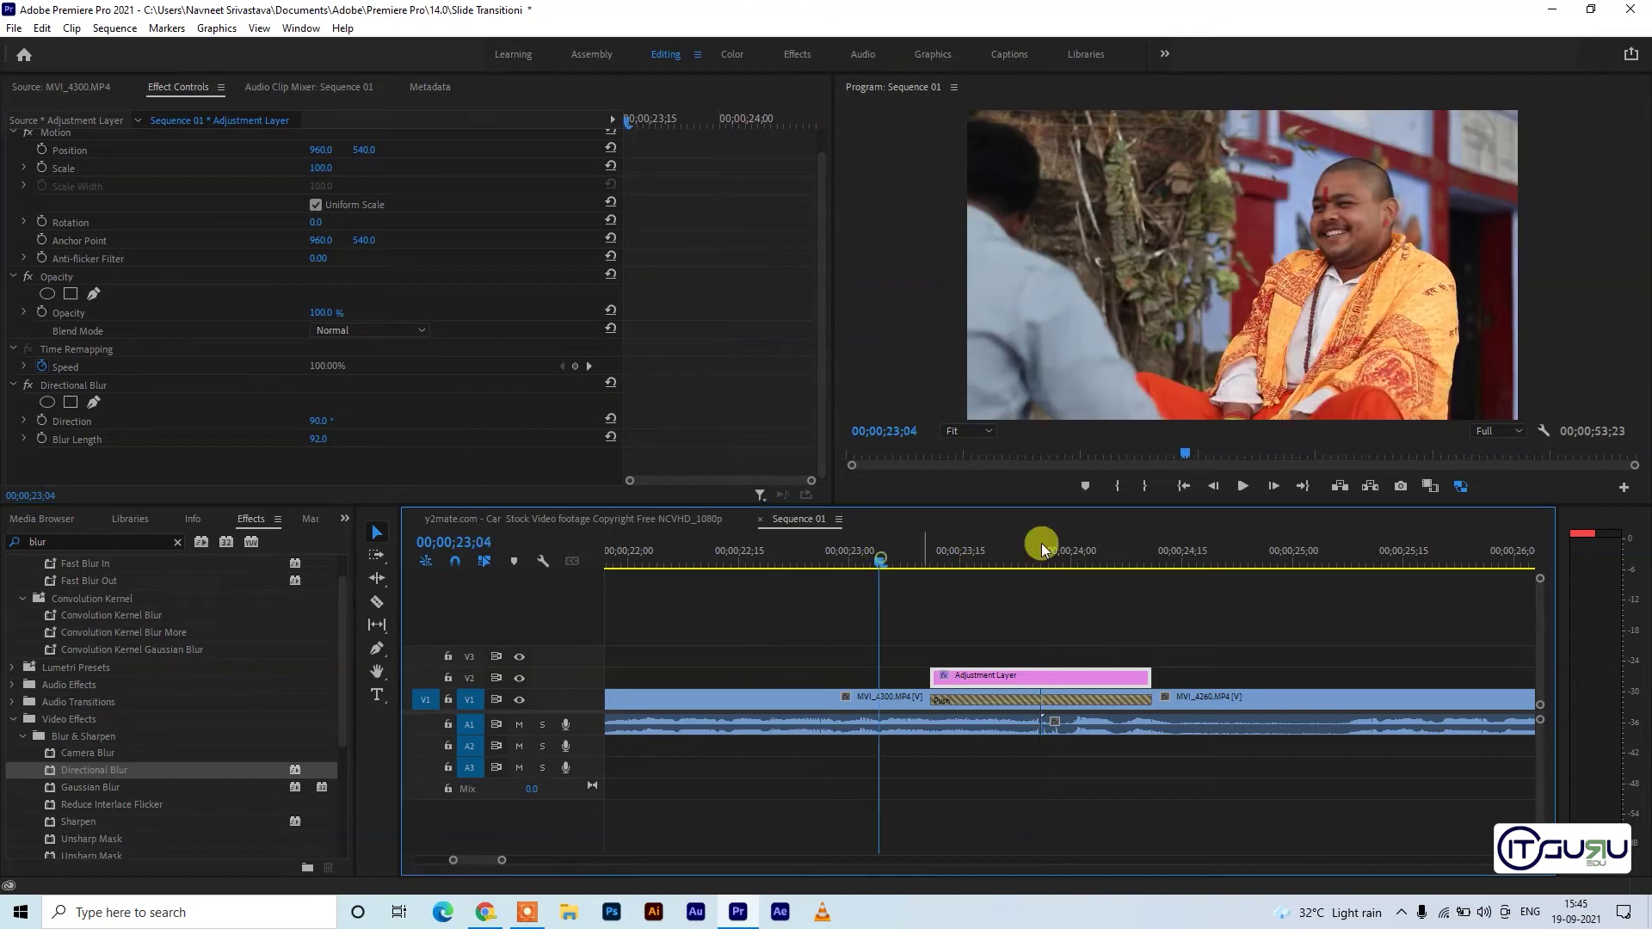
# Preview the blurred transition, then shorten Push to a 00;00;00;10 duration
pyautogui.click(1245, 487)
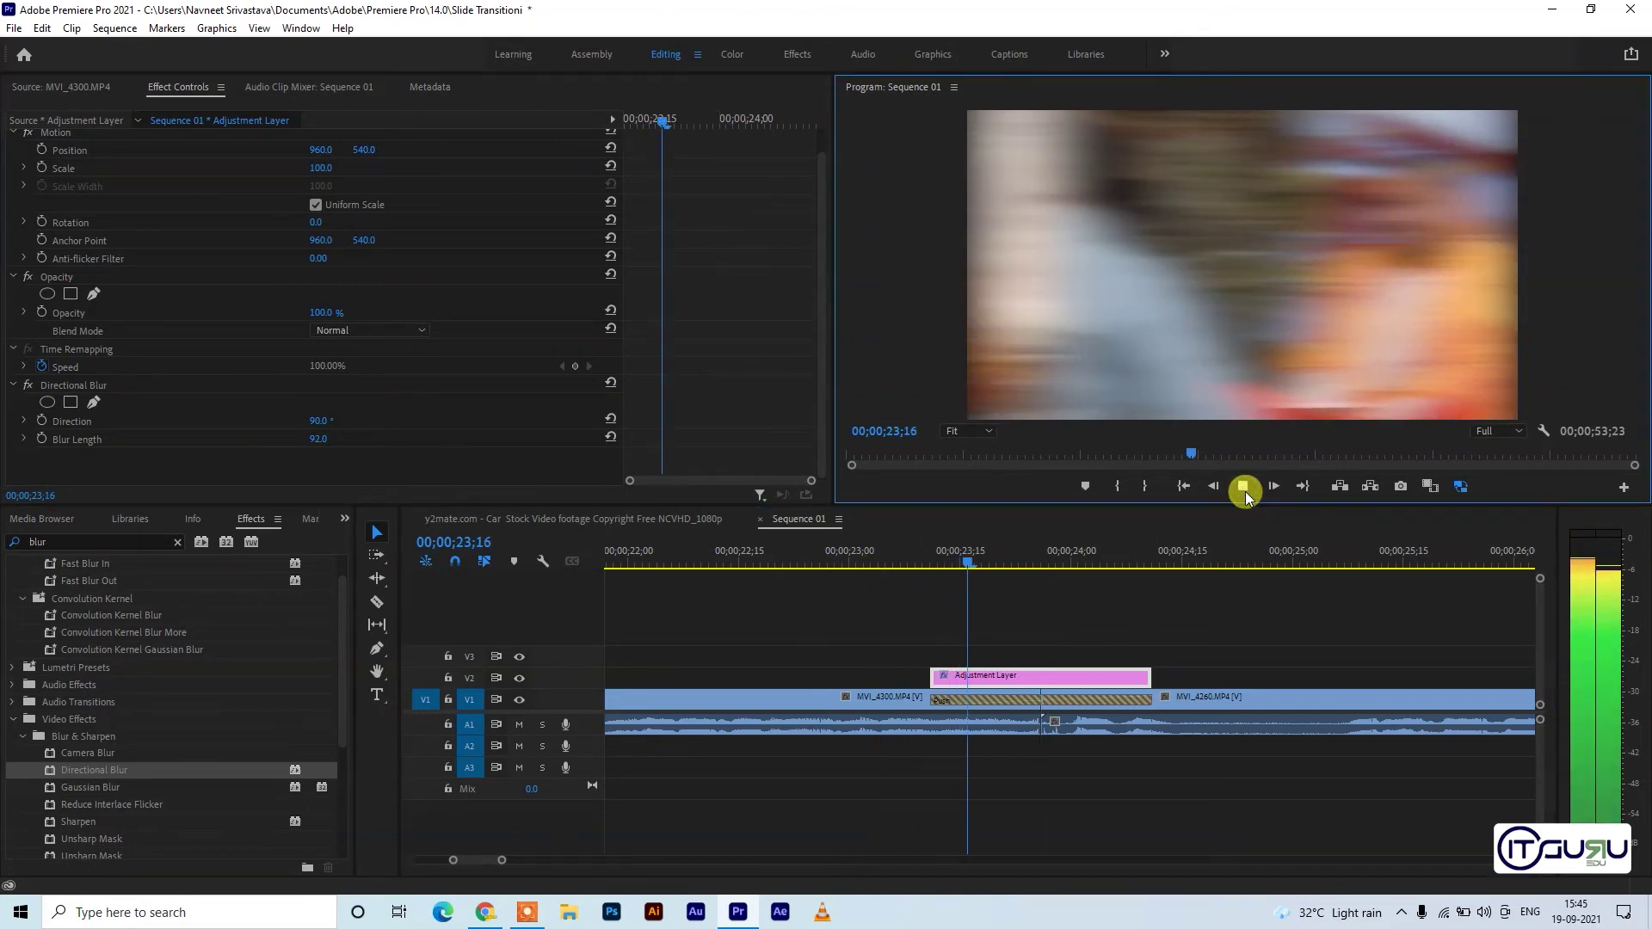
pyautogui.press('space')
pyautogui.click(1019, 555)
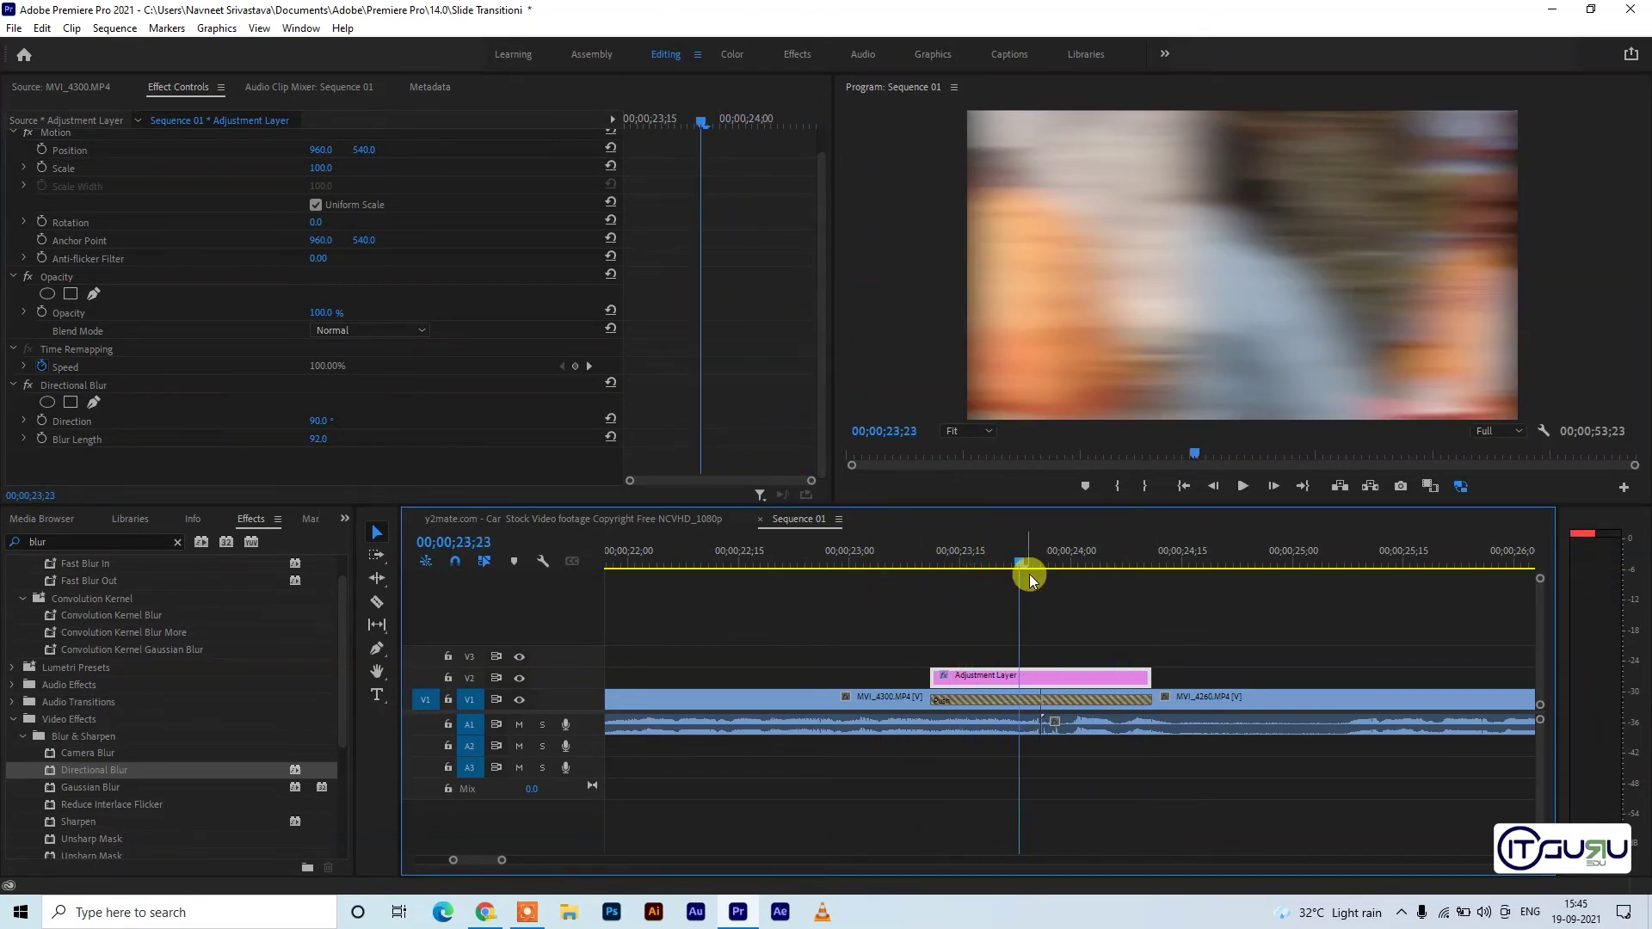
pyautogui.click(1024, 699)
pyautogui.moveTo(312, 174); pyautogui.dragTo(300, 175)
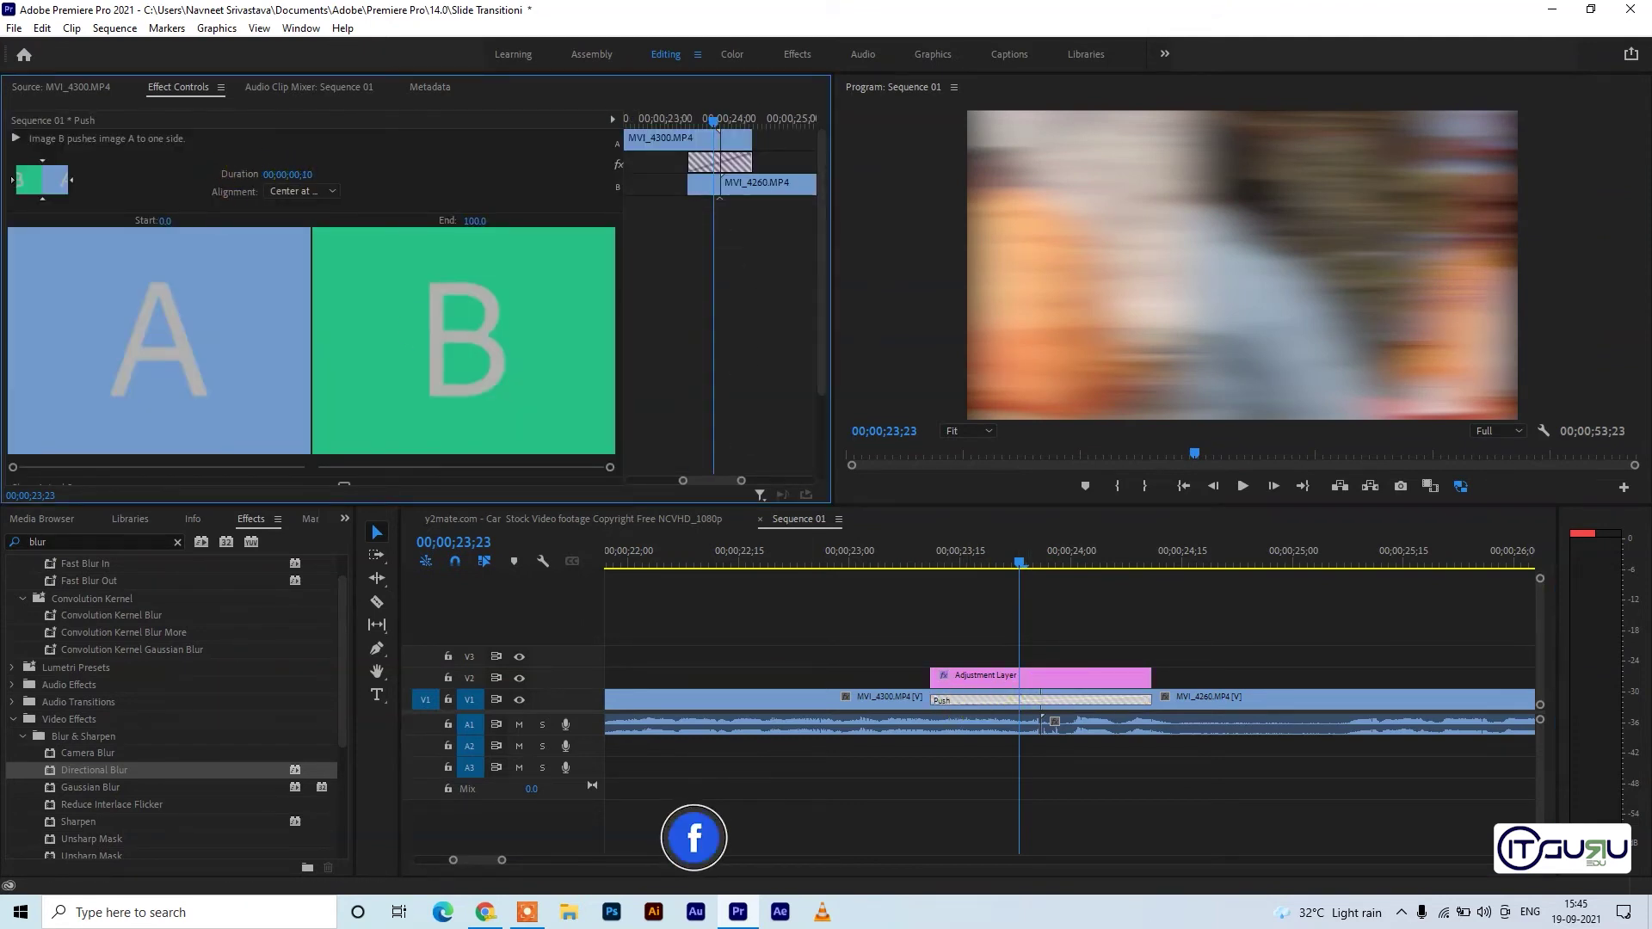
pyautogui.moveTo(299, 175); pyautogui.dragTo(306, 175)
# Play back the 10-frame Push transition to check the result
pyautogui.click(972, 555)
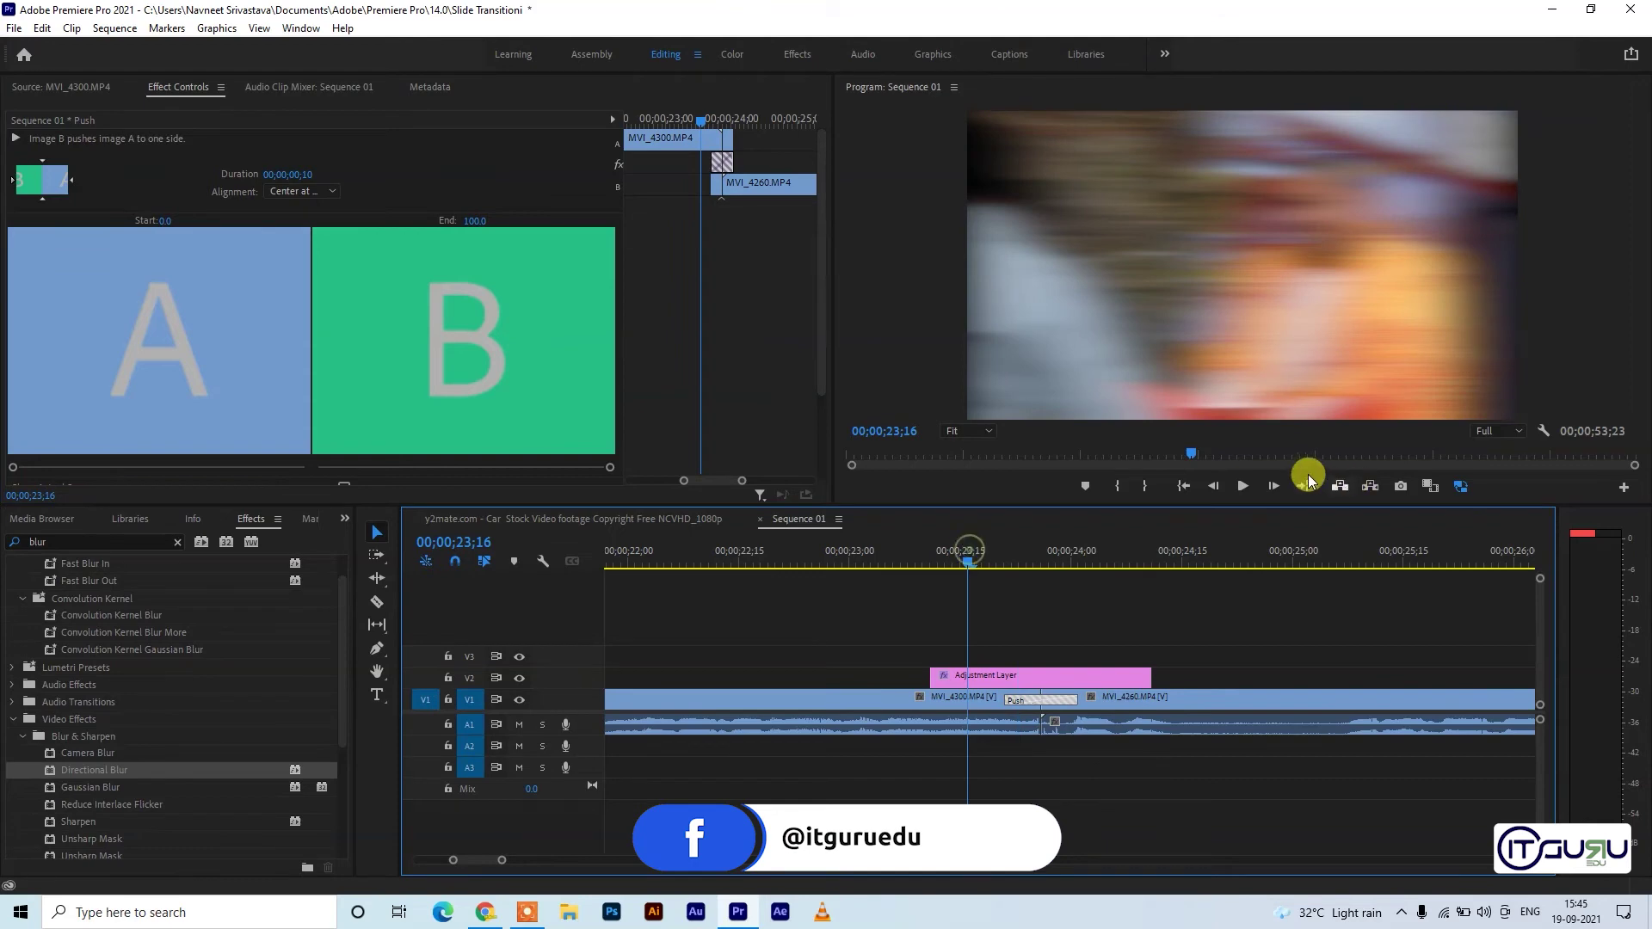
pyautogui.click(1242, 486)
pyautogui.click(1242, 486)
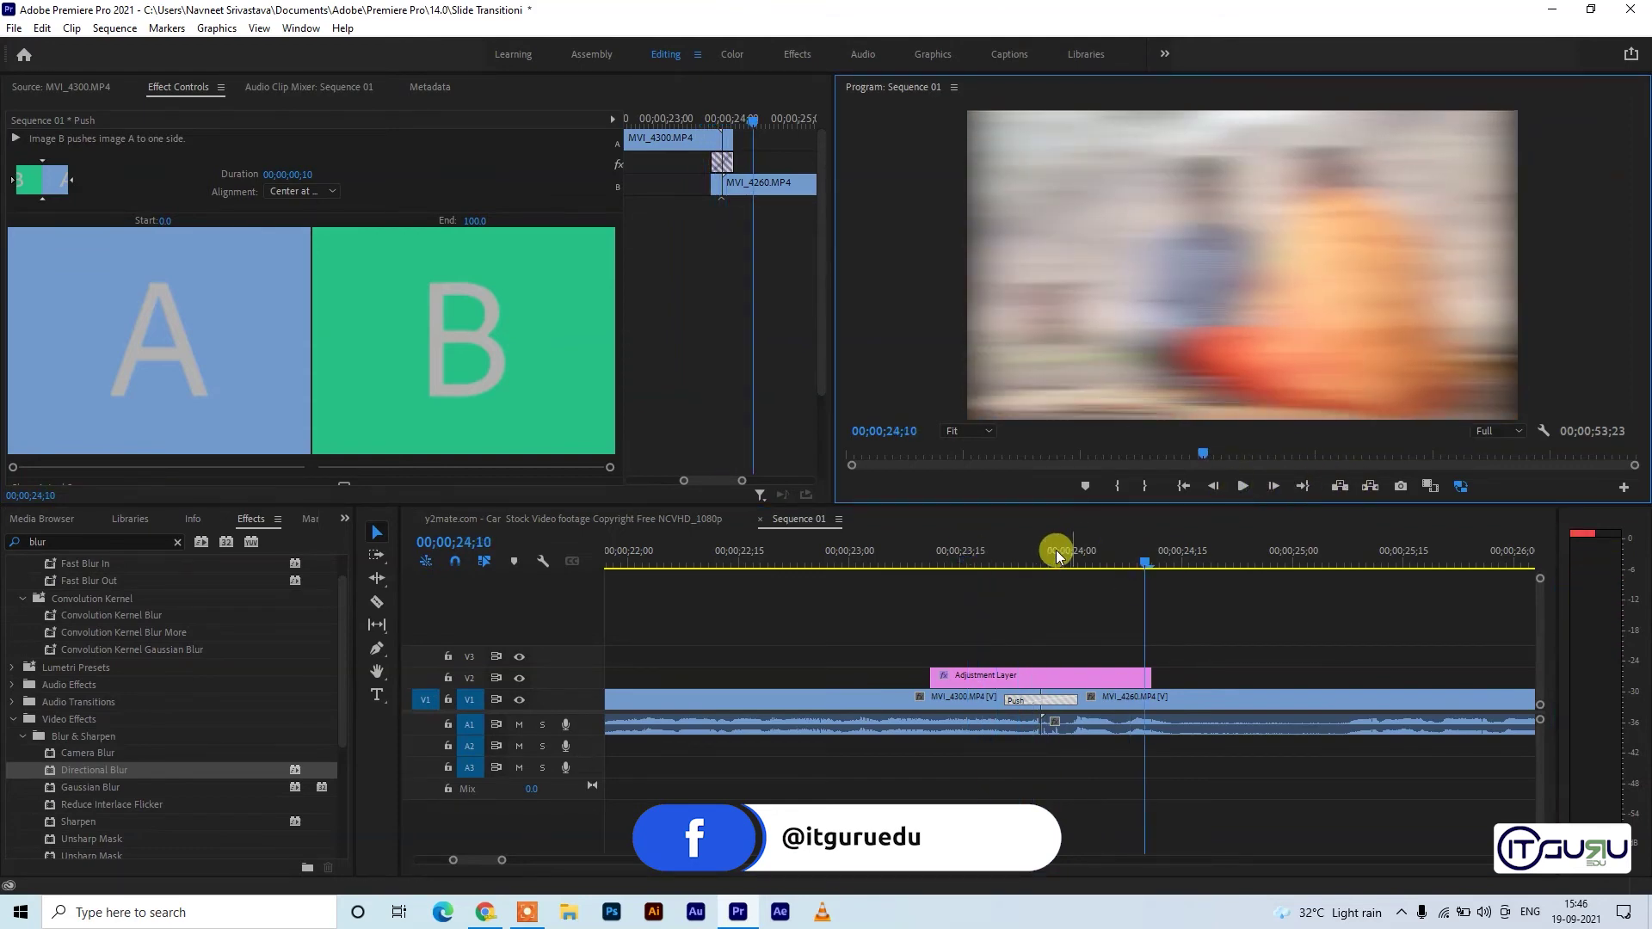
pyautogui.click(1050, 554)
pyautogui.click(1076, 673)
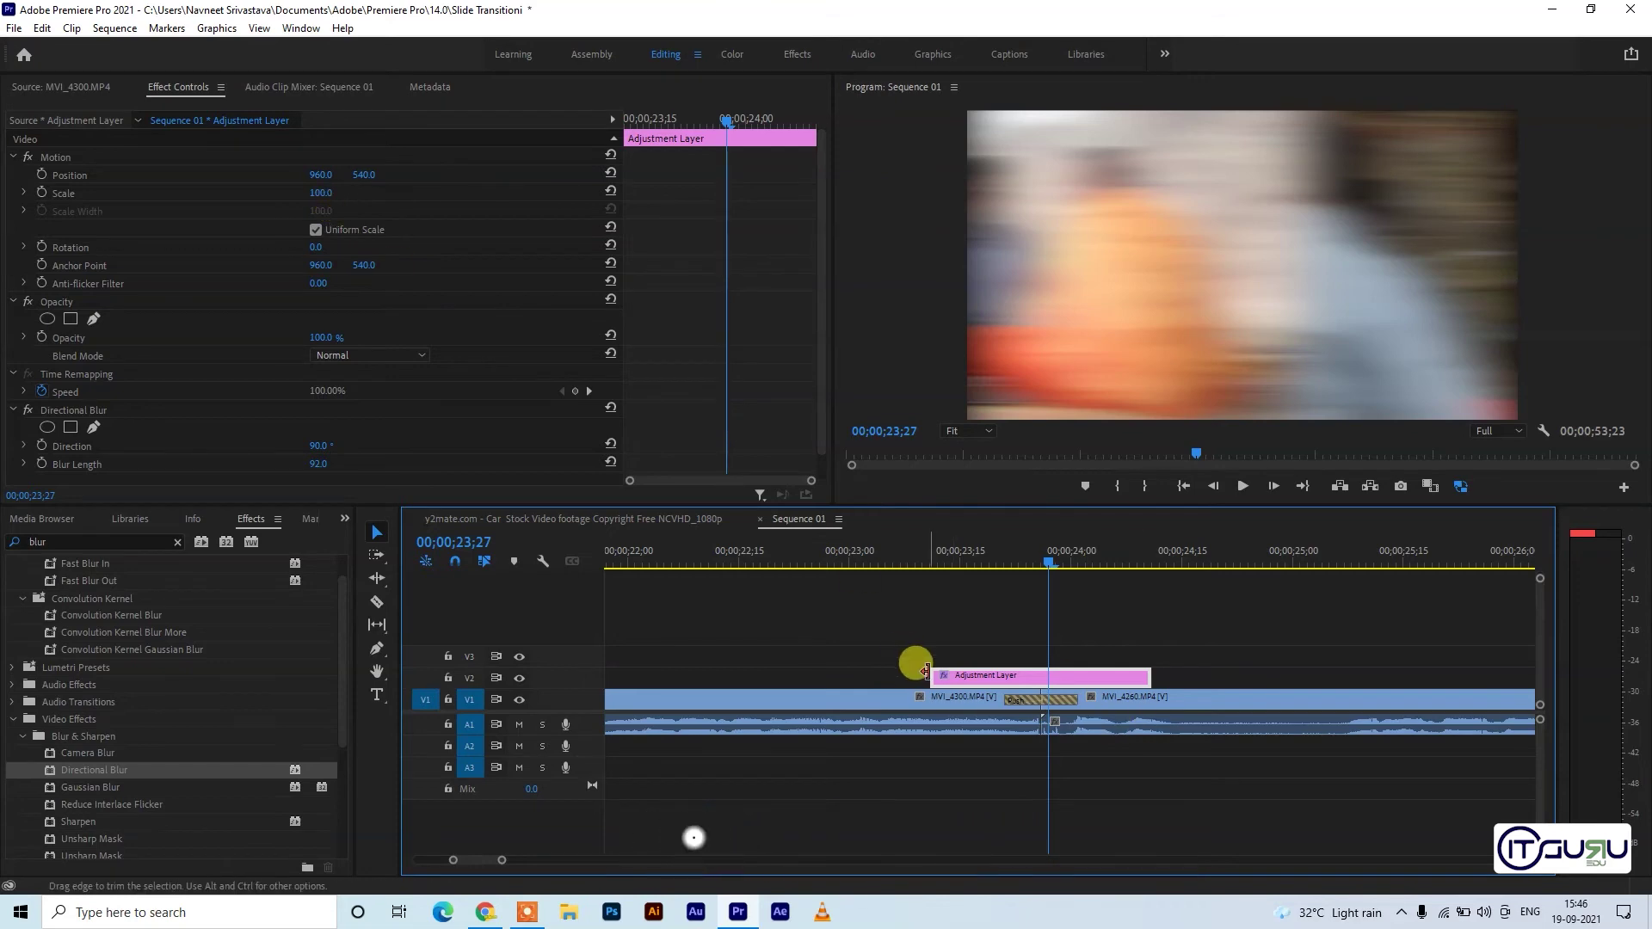
# Trim both ends of the Adjustment Layer to the shortened Push transition, preview, and show Project
pyautogui.moveTo(936, 674); pyautogui.dragTo(1005, 677)
pyautogui.moveTo(1150, 676); pyautogui.dragTo(1076, 677)
pyautogui.click(983, 554)
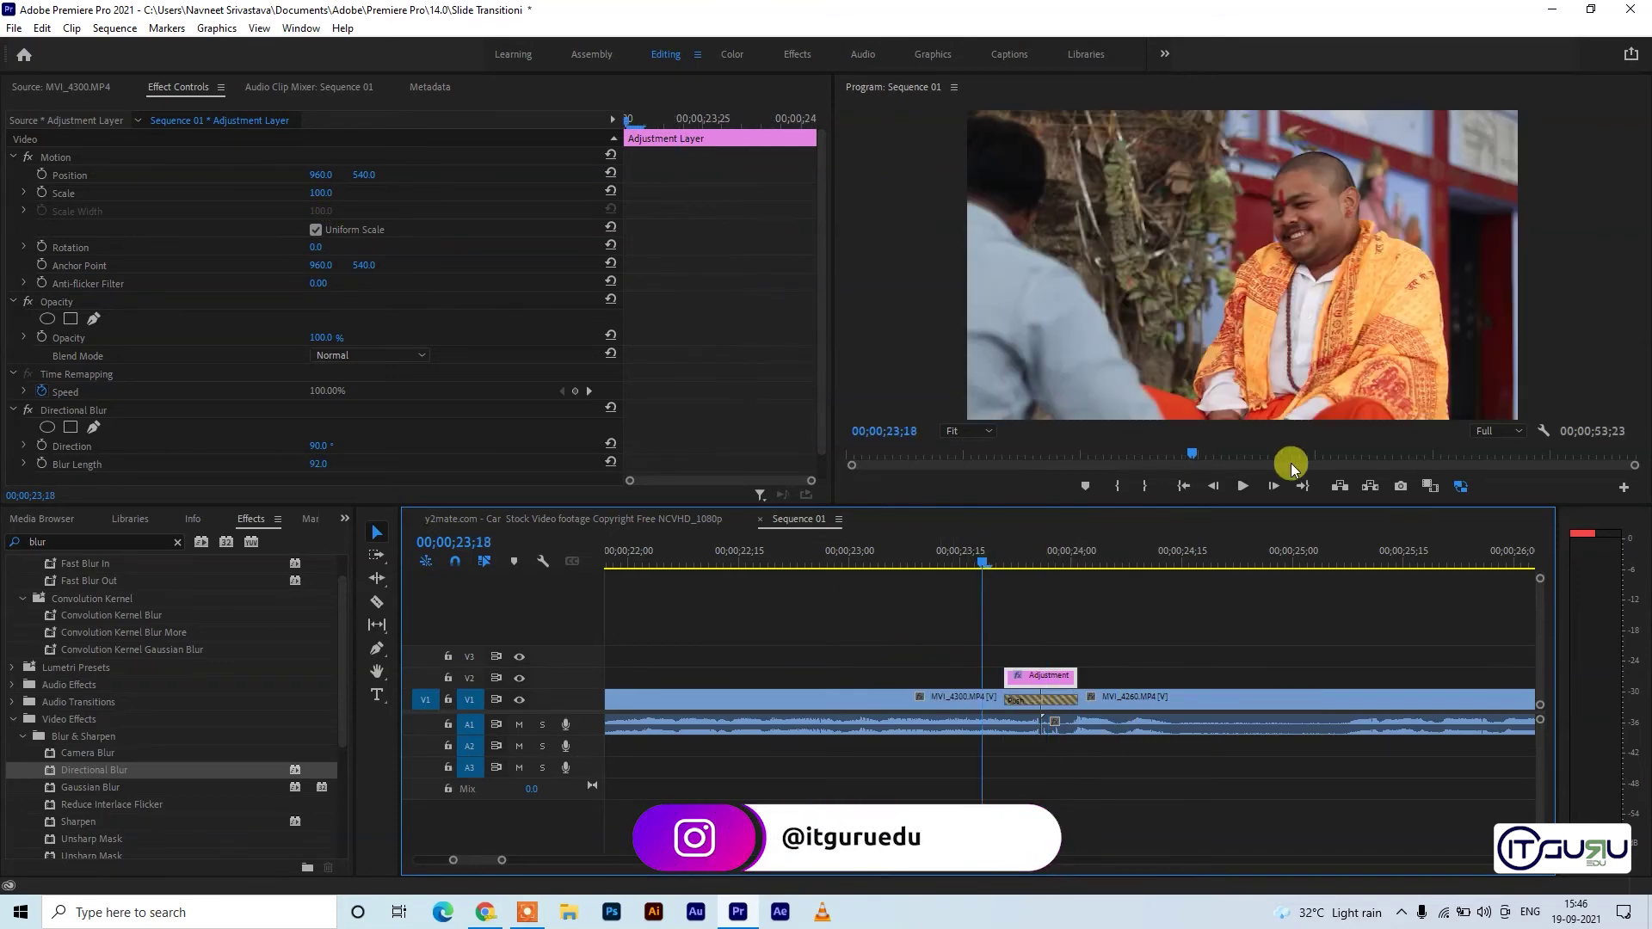
pyautogui.click(1242, 487)
pyautogui.moveTo(1004, 556); pyautogui.dragTo(1012, 556)
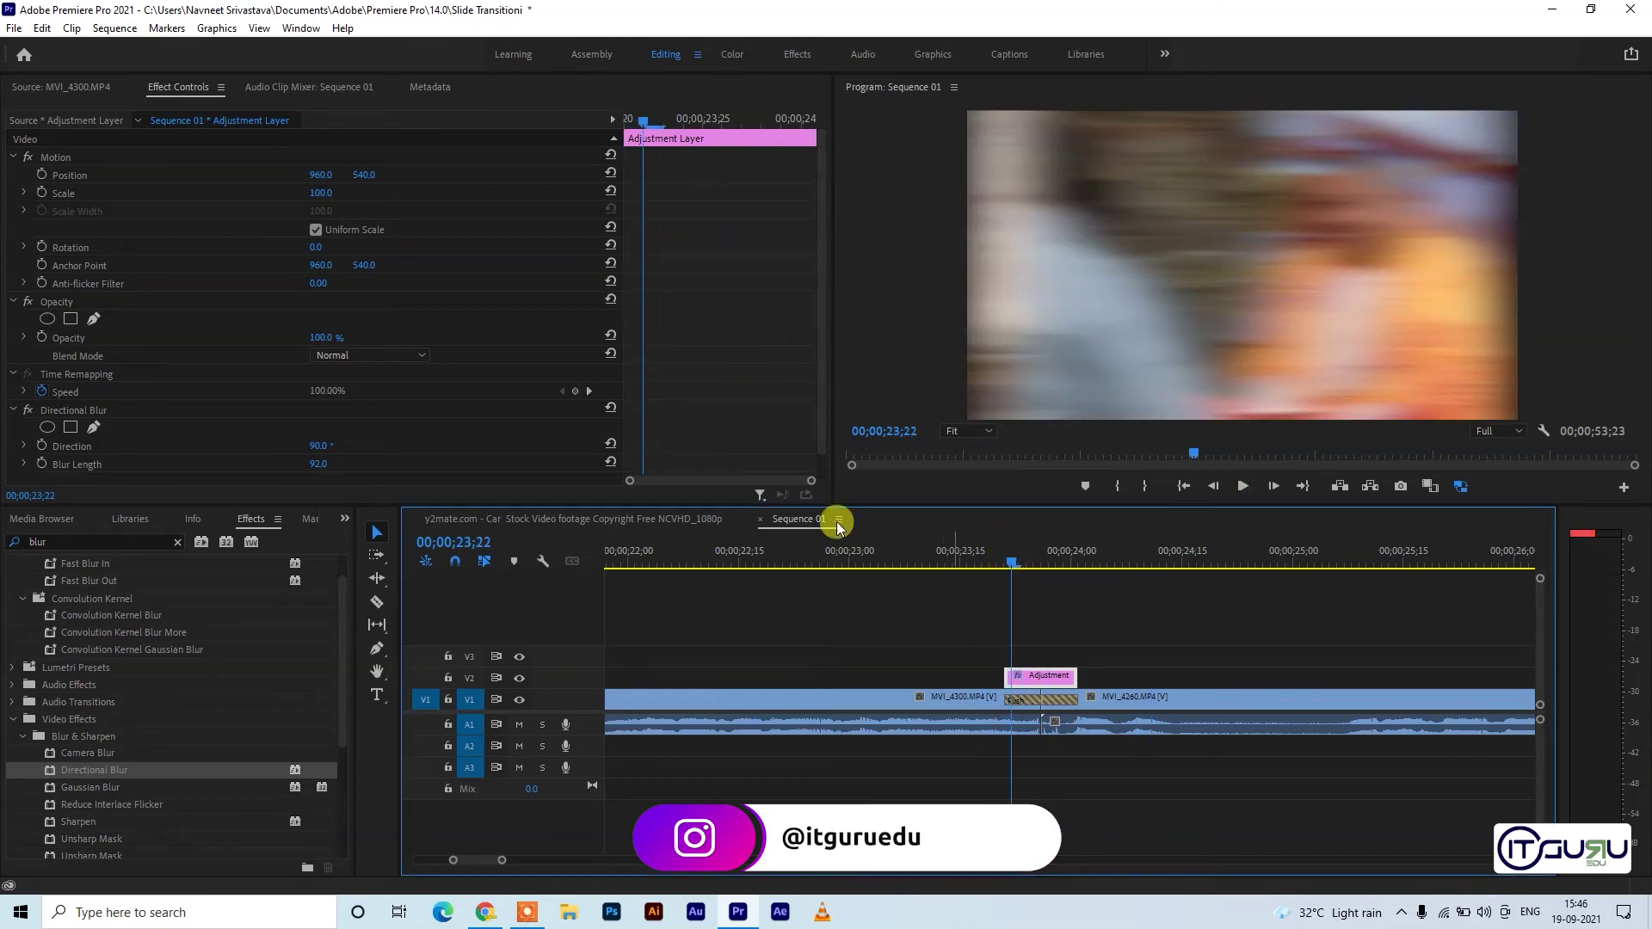
pyautogui.click(344, 519)
pyautogui.click(391, 546)
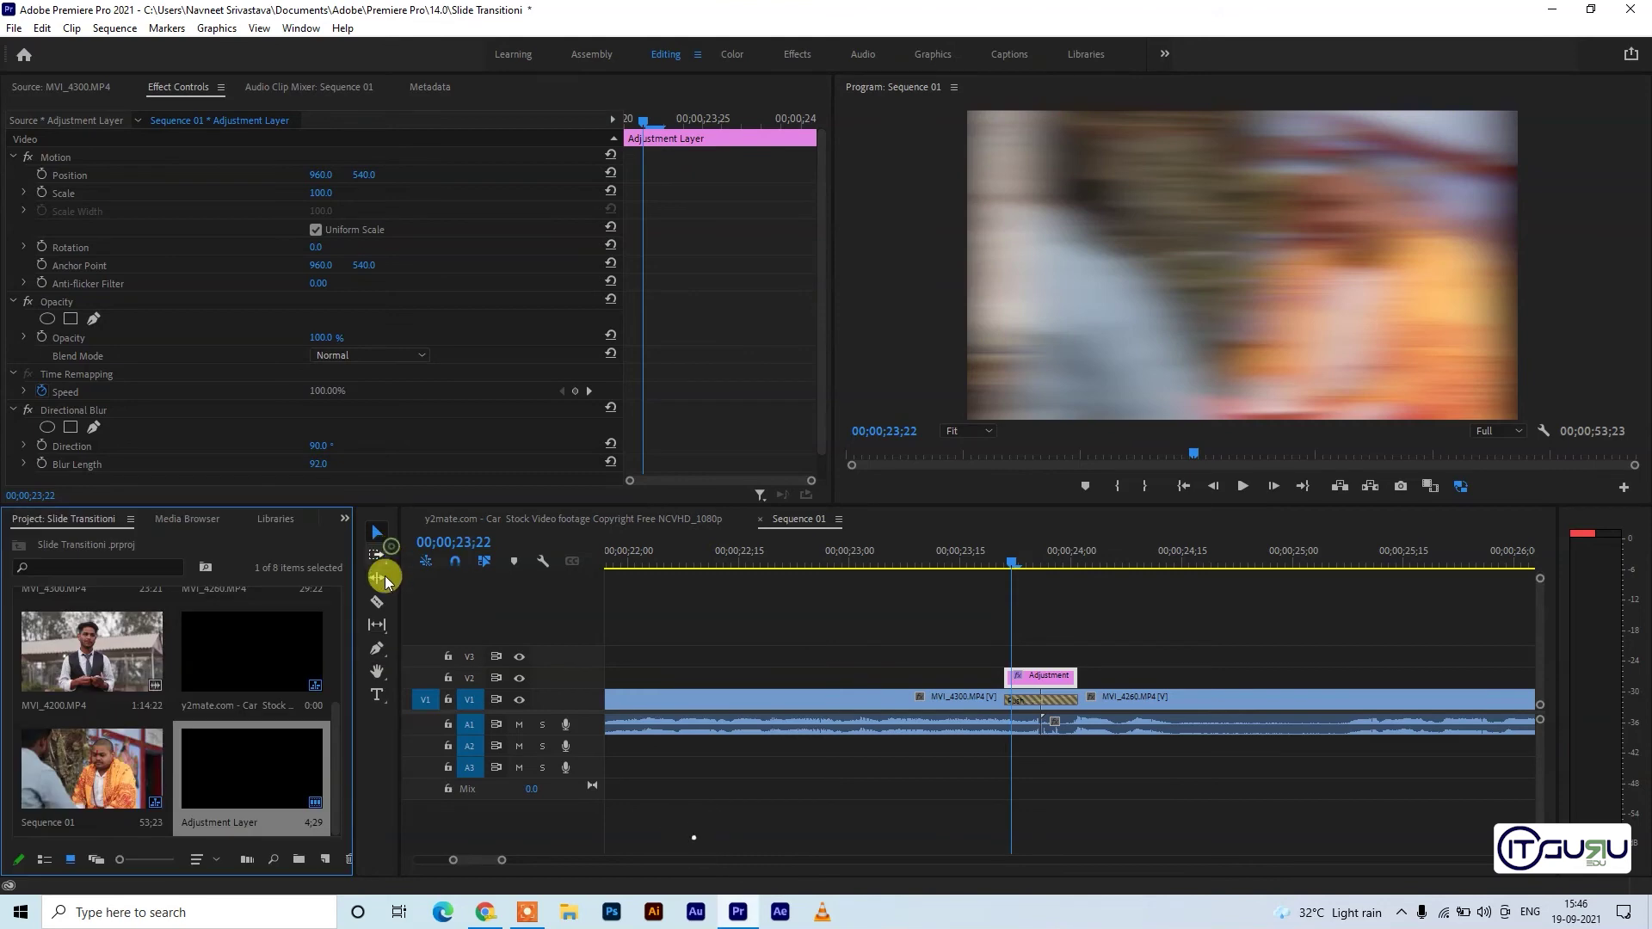
# Import the Whoosh Transition mp3 from the Entertainment folder into the Project panel
pyautogui.doubleClick(173, 786)
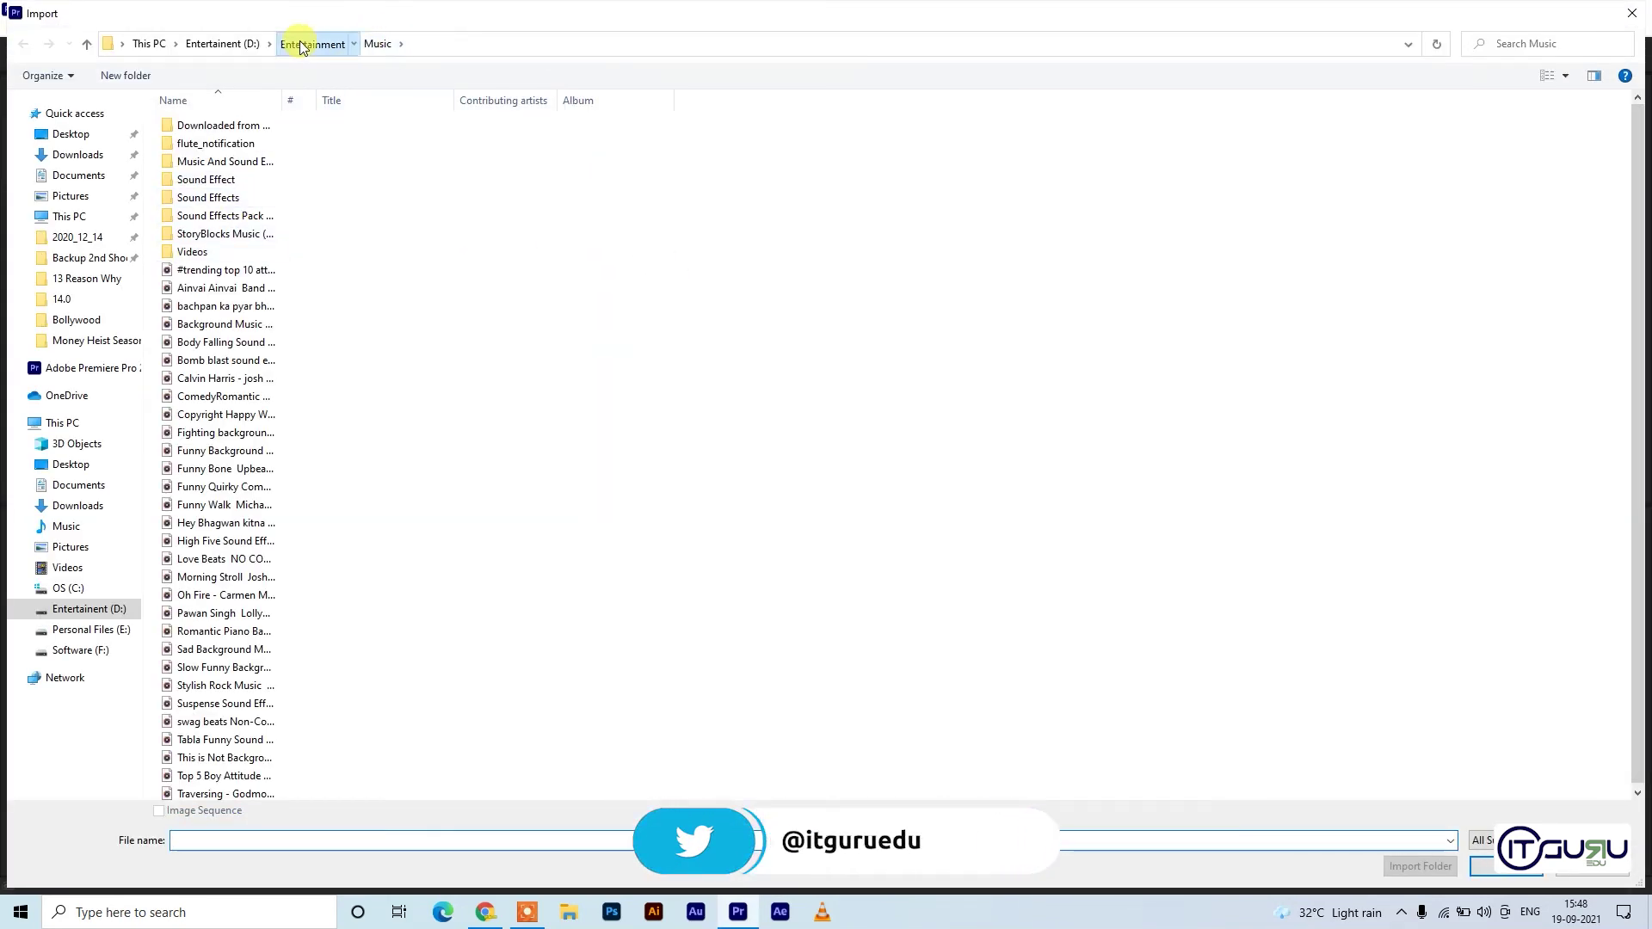
pyautogui.click(303, 45)
pyautogui.doubleClick(226, 180)
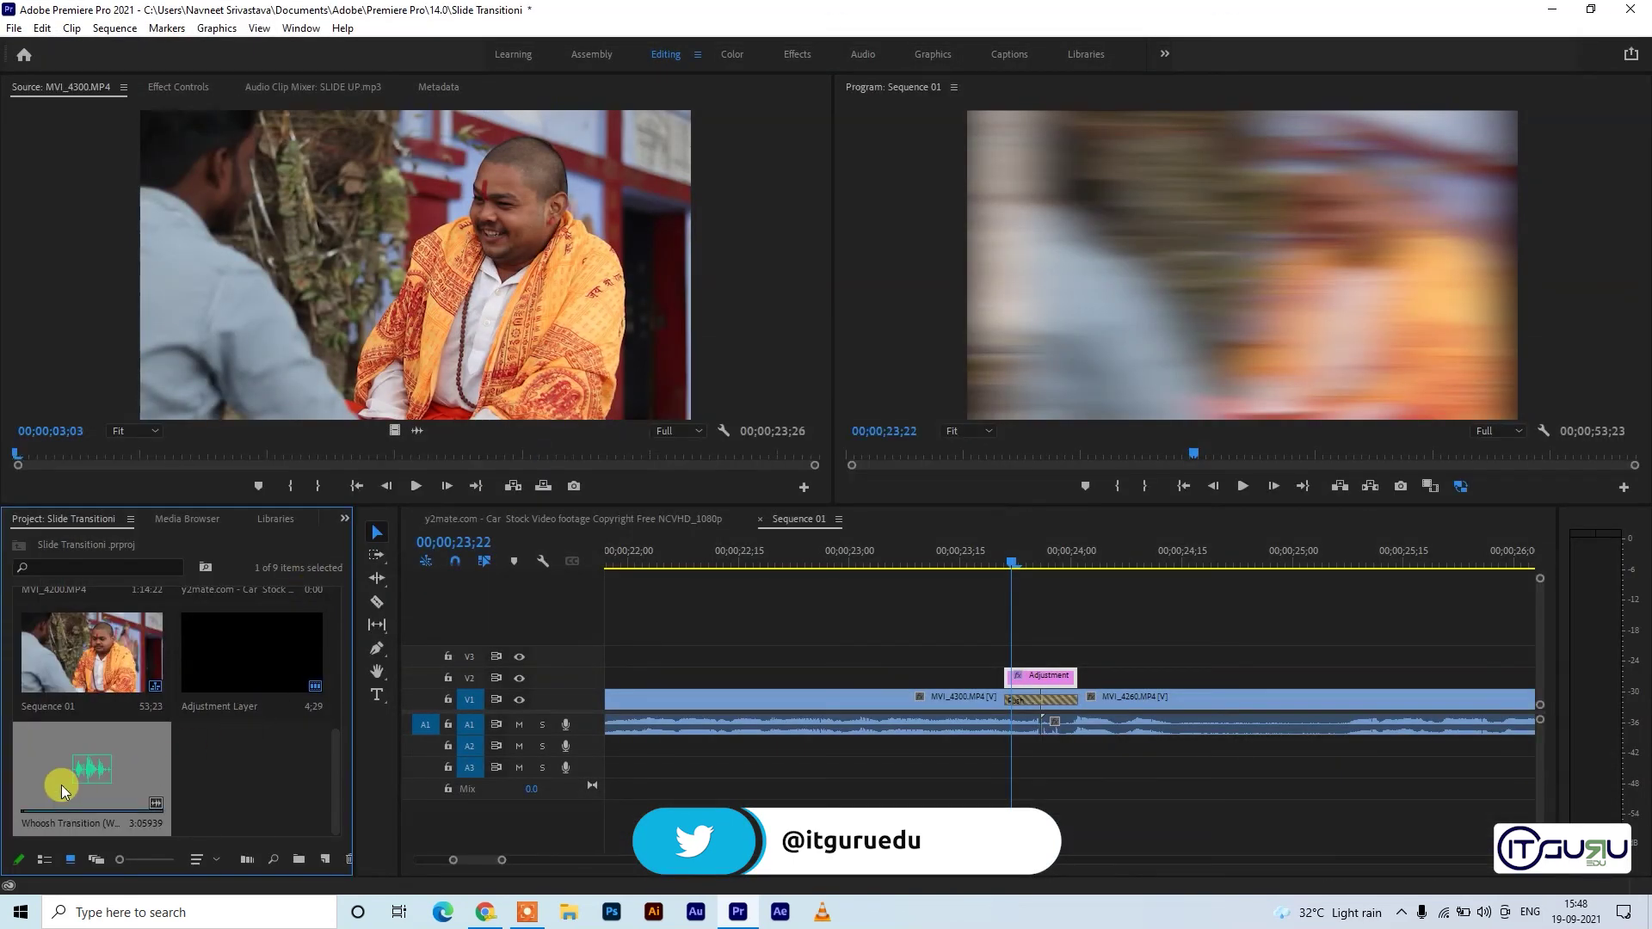
# Mark In/Out around the first 10-frame whoosh and place it on A2 under the Push transition
pyautogui.doubleClick(62, 790)
pyautogui.press('space')
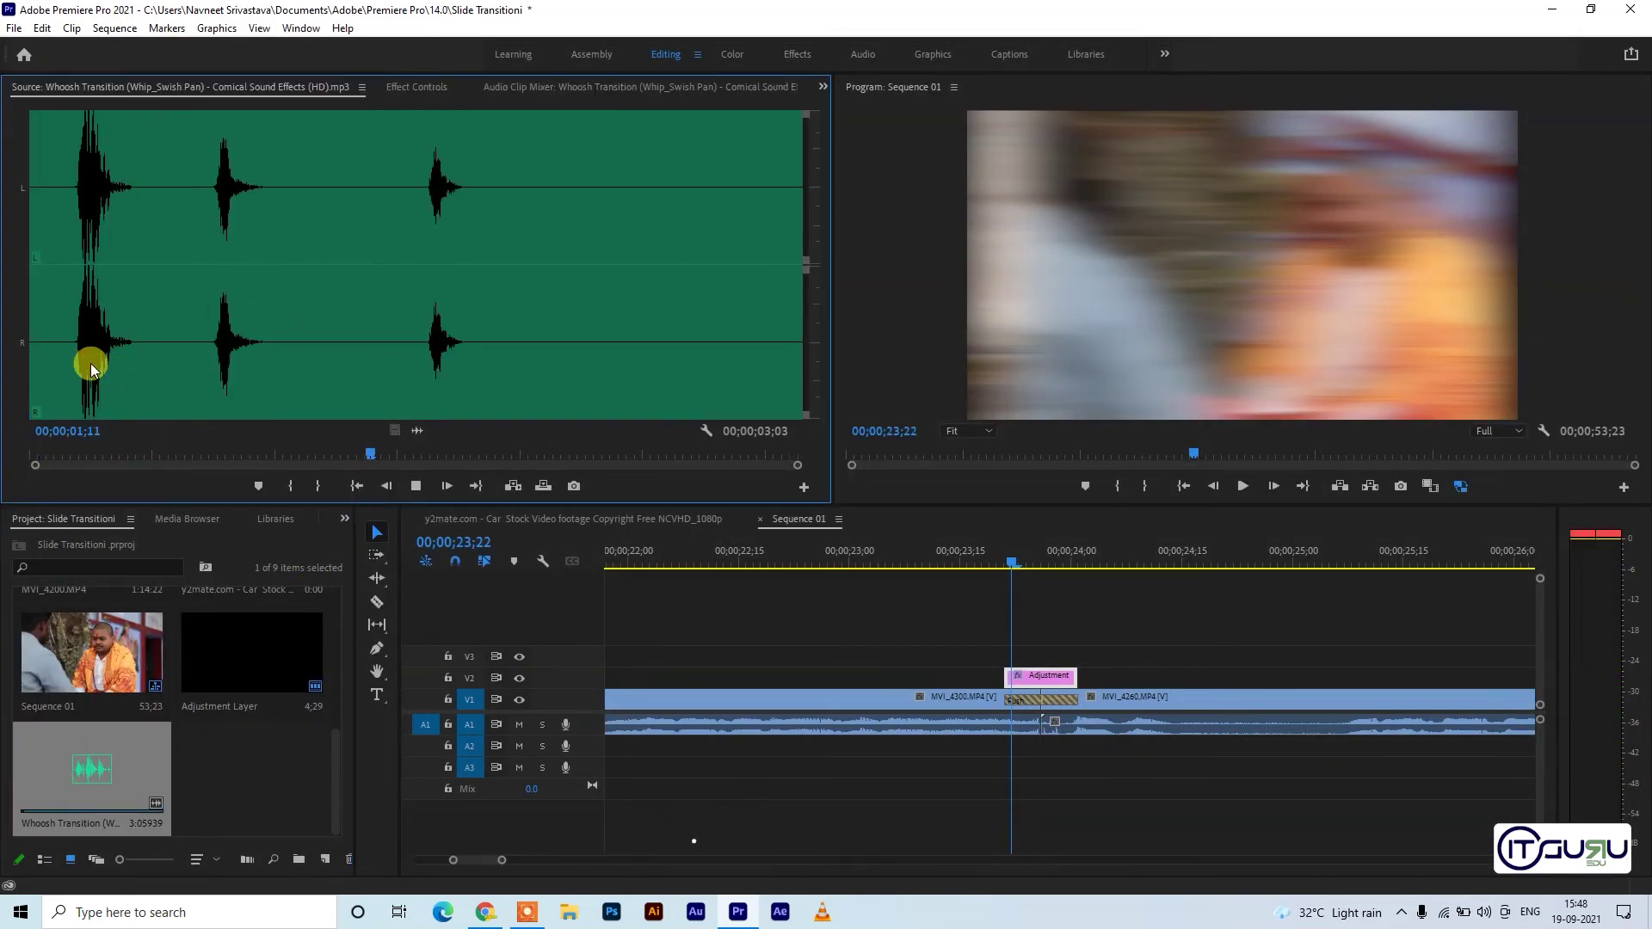
pyautogui.click(71, 363)
pyautogui.click(288, 485)
pyautogui.click(140, 358)
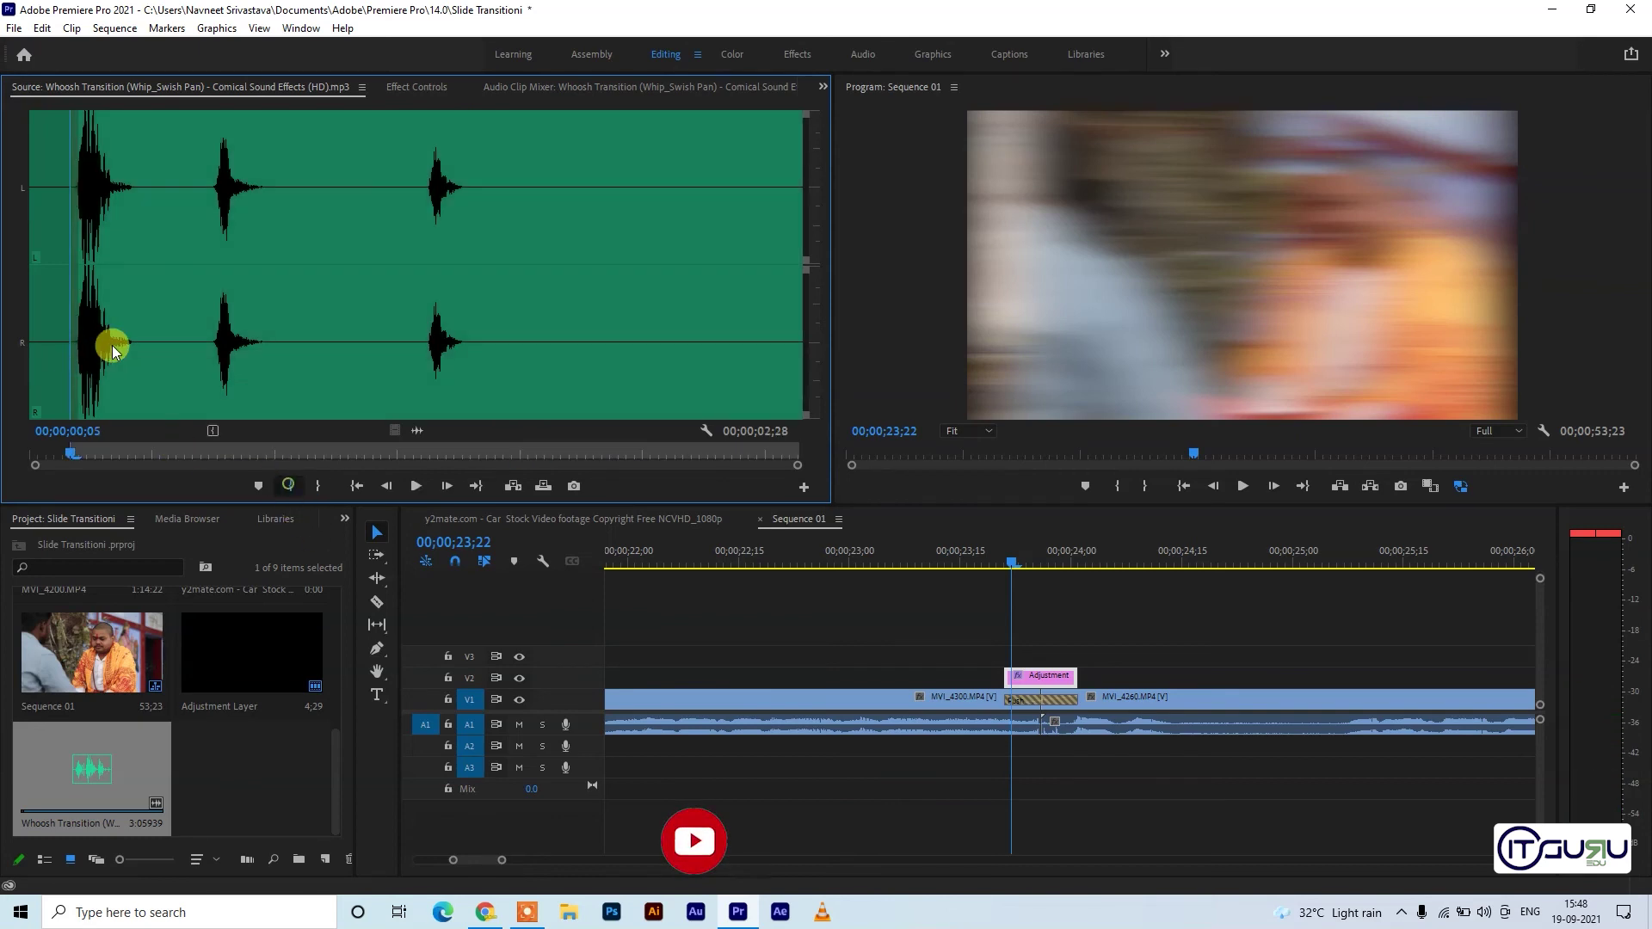
pyautogui.click(320, 488)
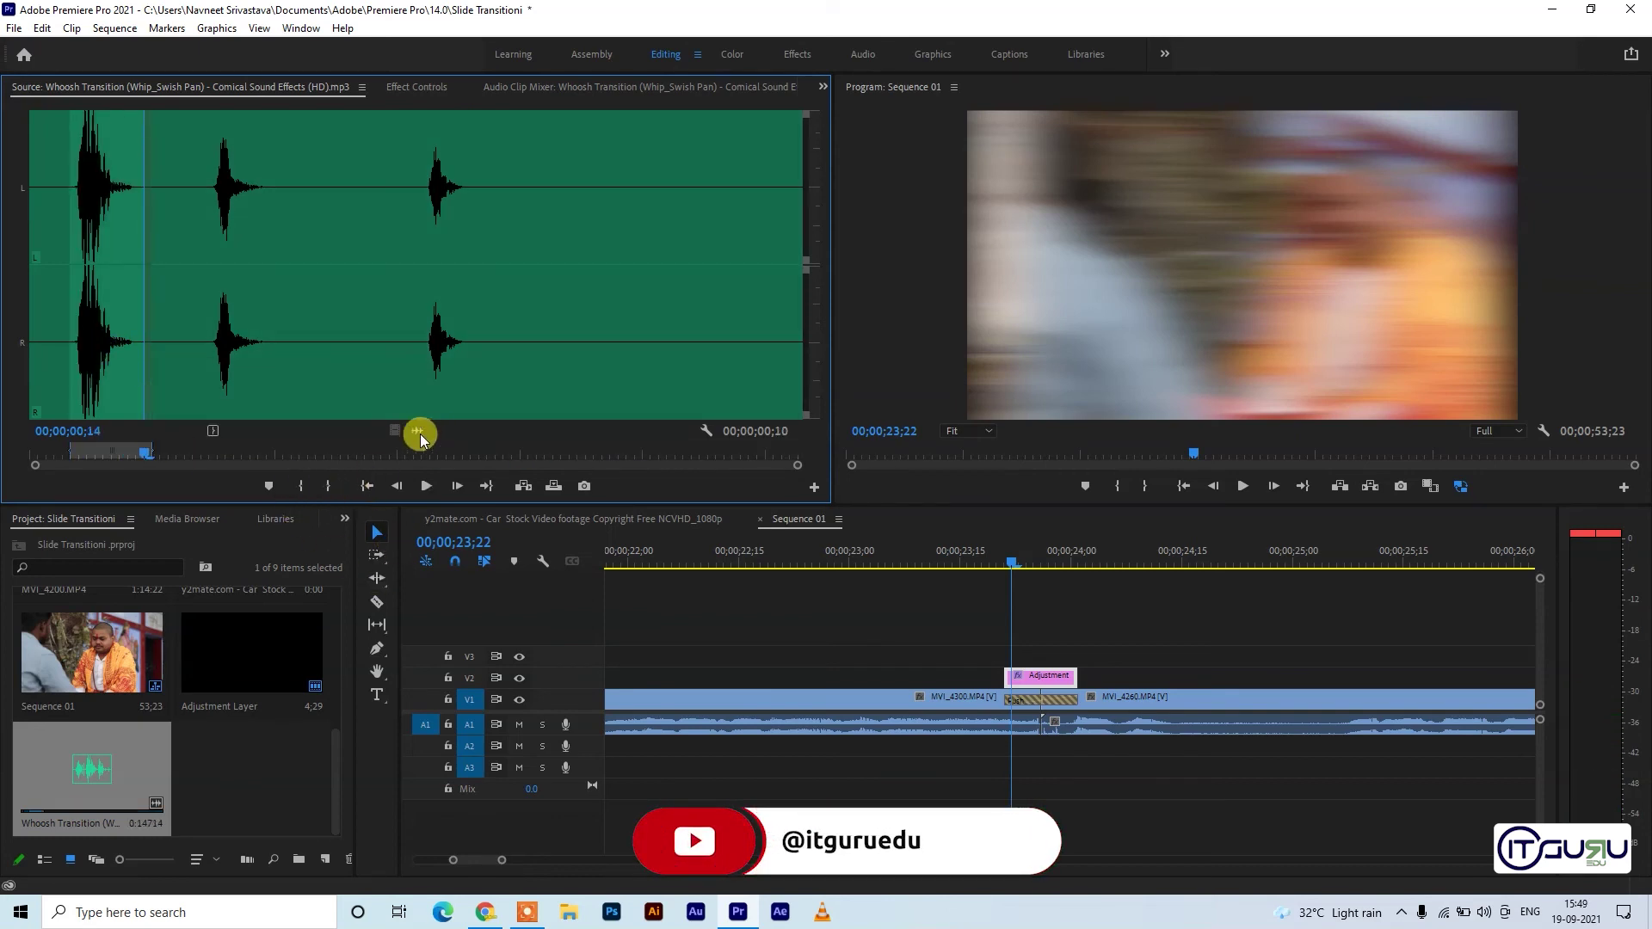
pyautogui.moveTo(417, 430); pyautogui.dragTo(1002, 749)
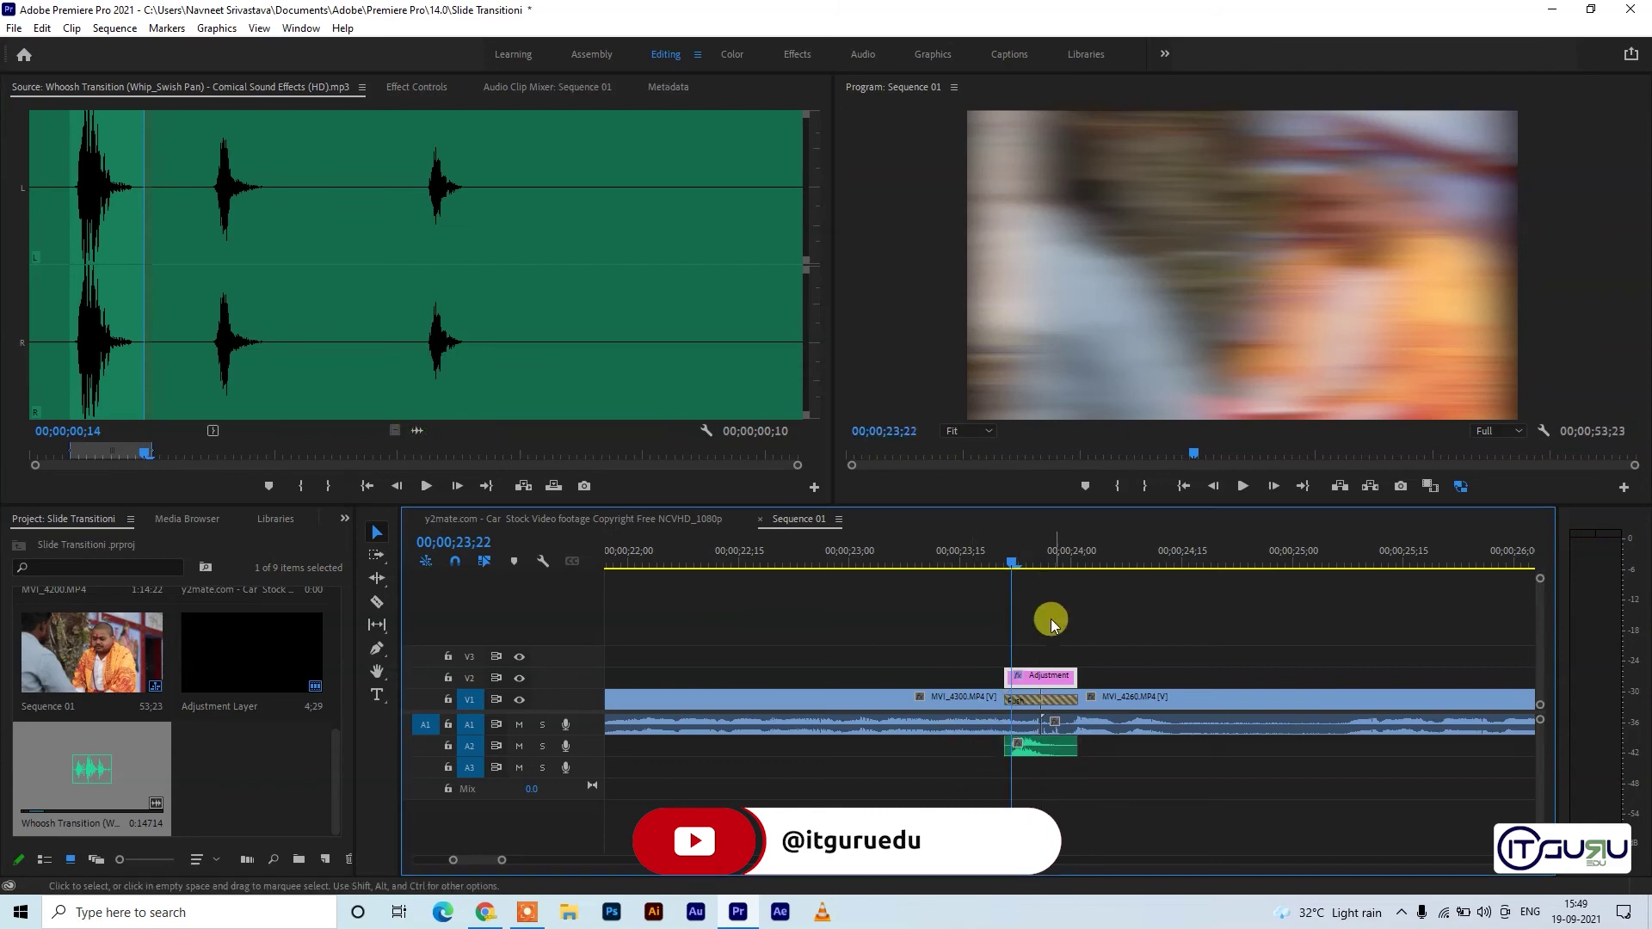
pyautogui.click(971, 552)
pyautogui.press('space')
pyautogui.click(969, 551)
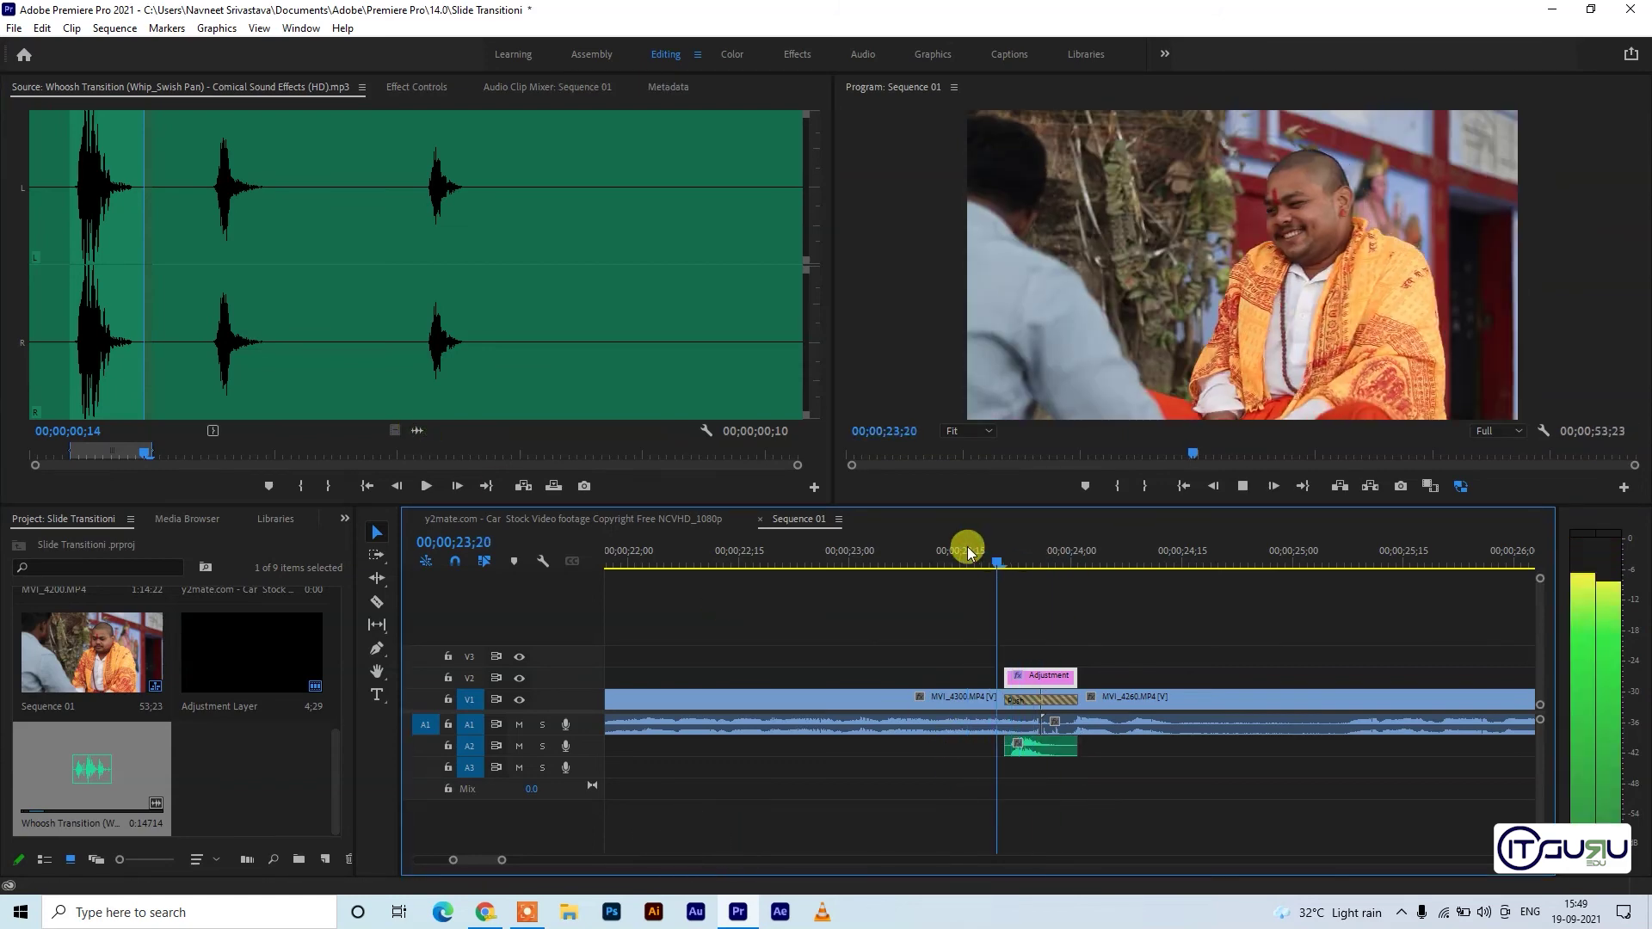
pyautogui.click(969, 552)
pyautogui.click(982, 547)
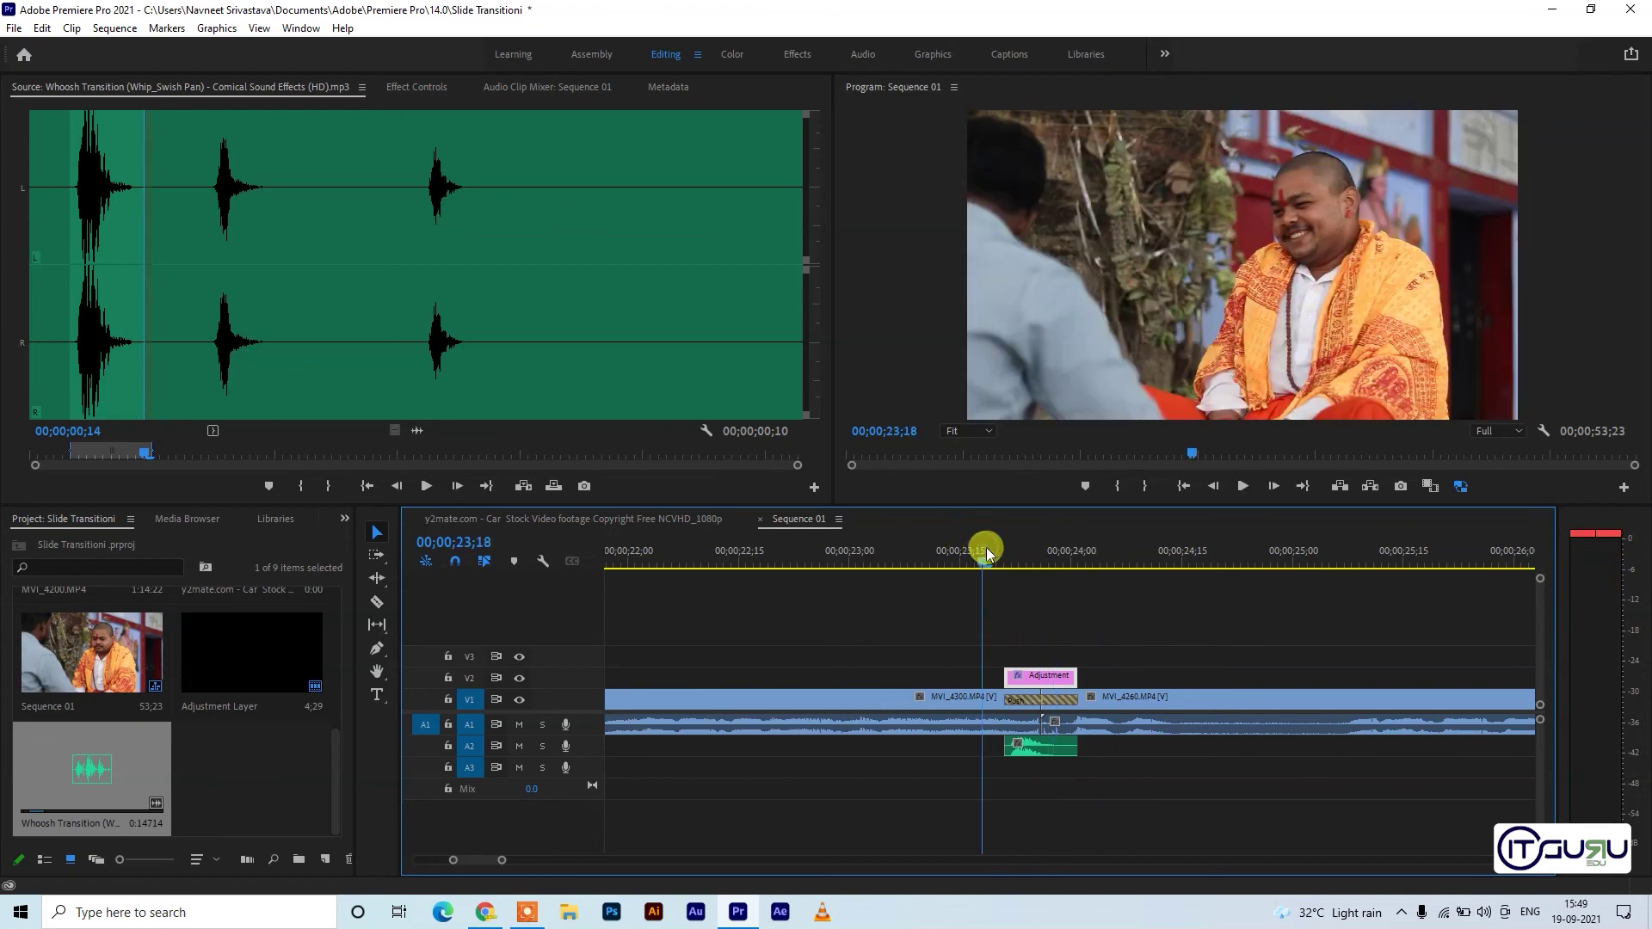
pyautogui.press('space')
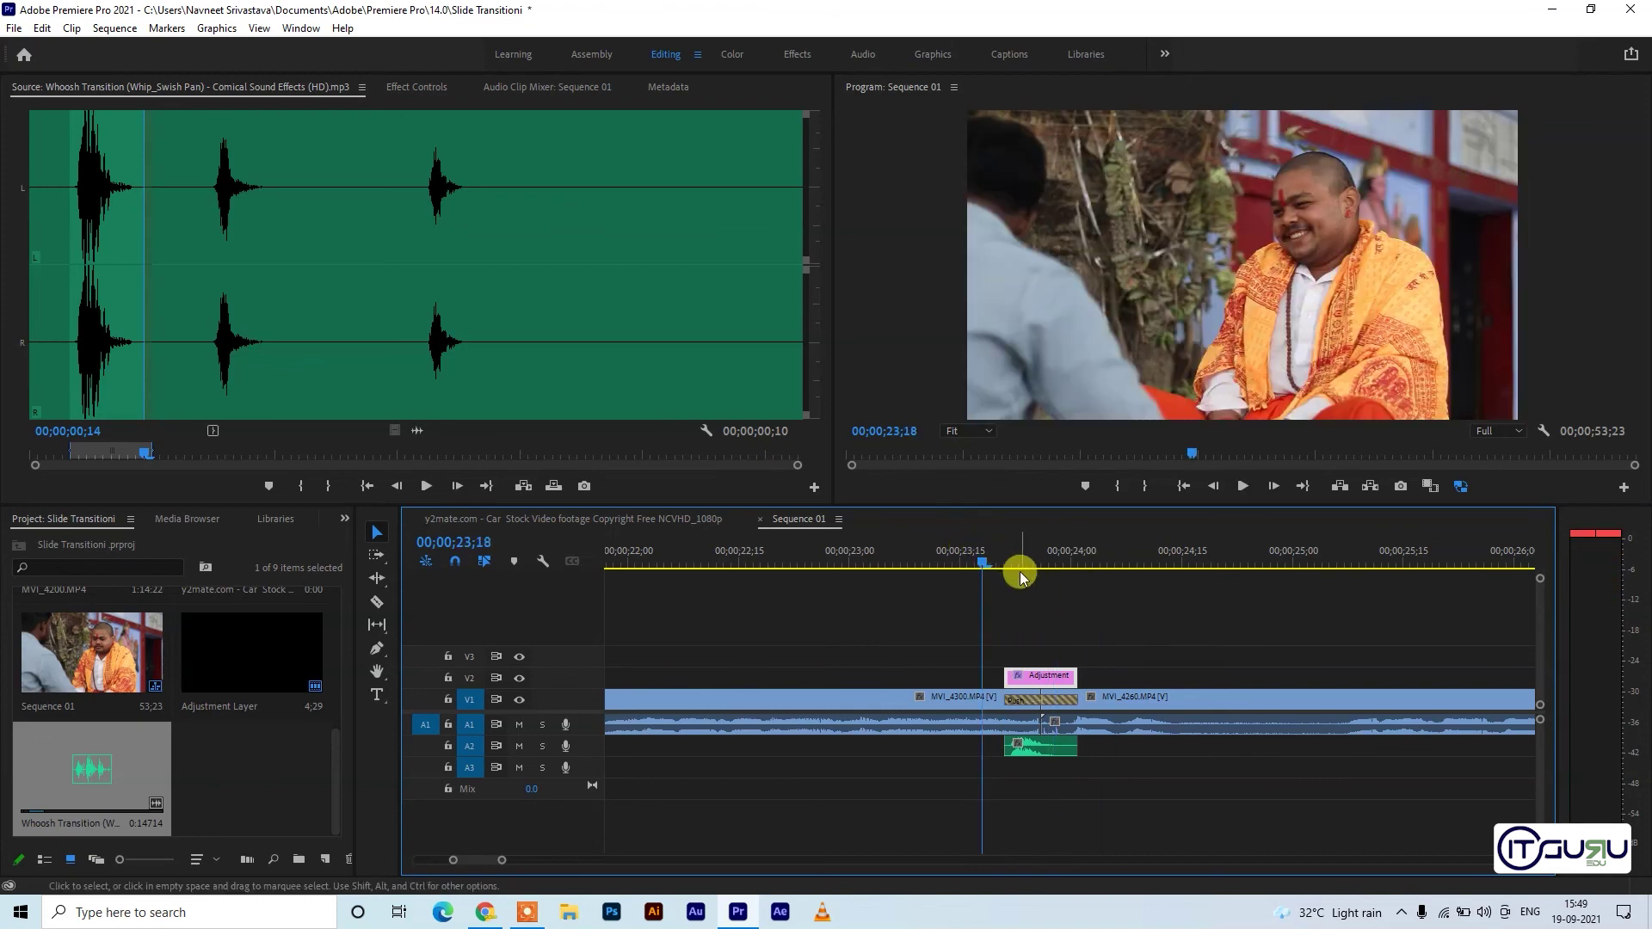